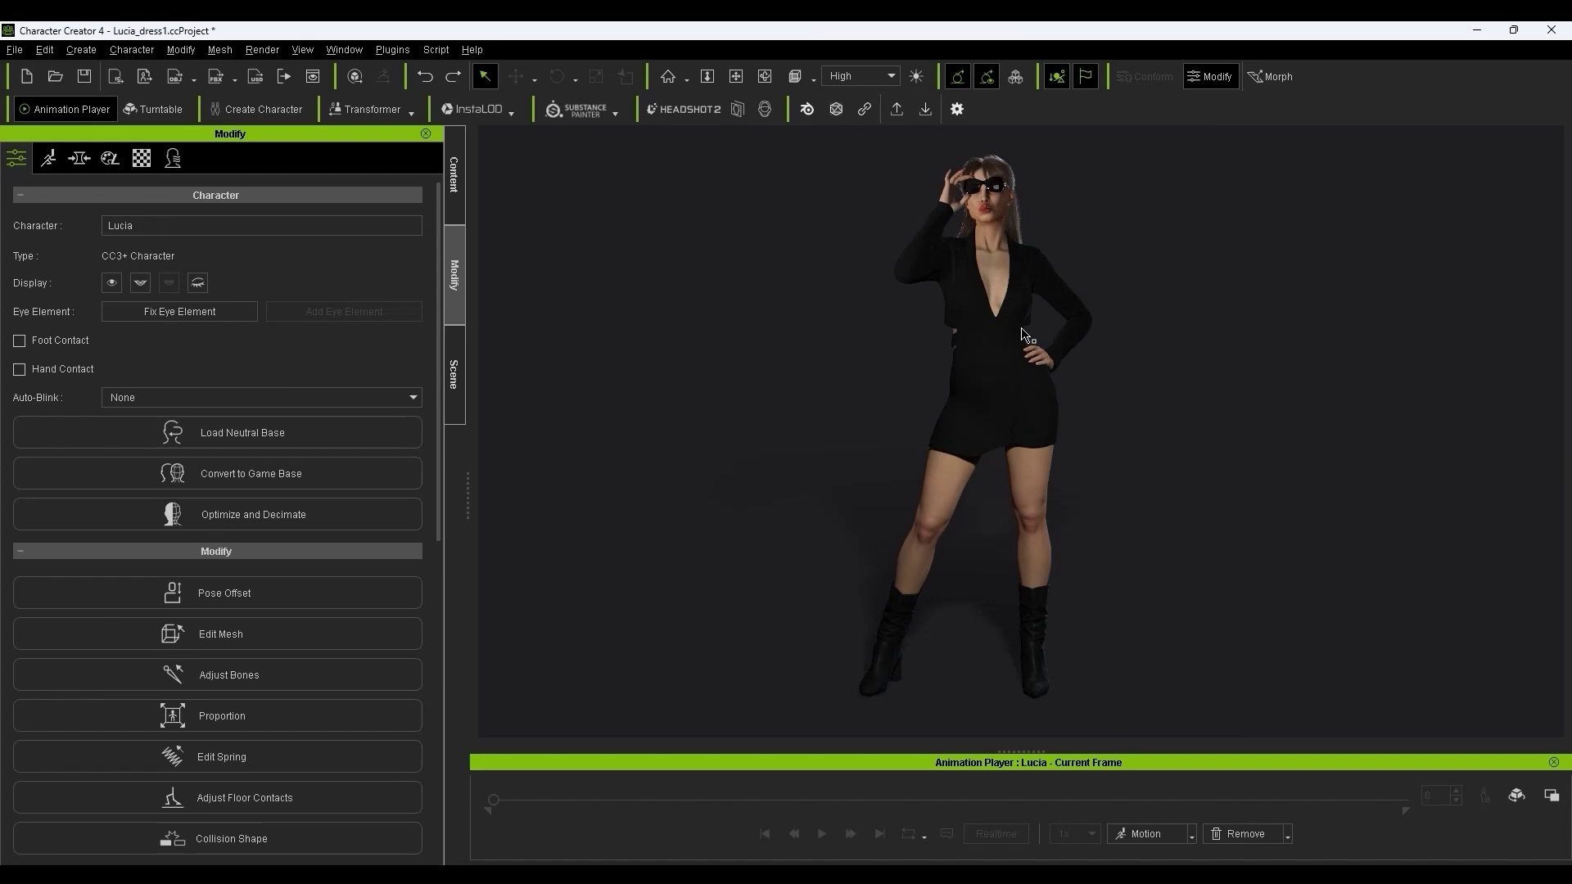
left_click(1015, 335)
right_click_drag(796, 351, 1457, 348)
right_click_drag(841, 339, 1054, 323)
left_click(1151, 326)
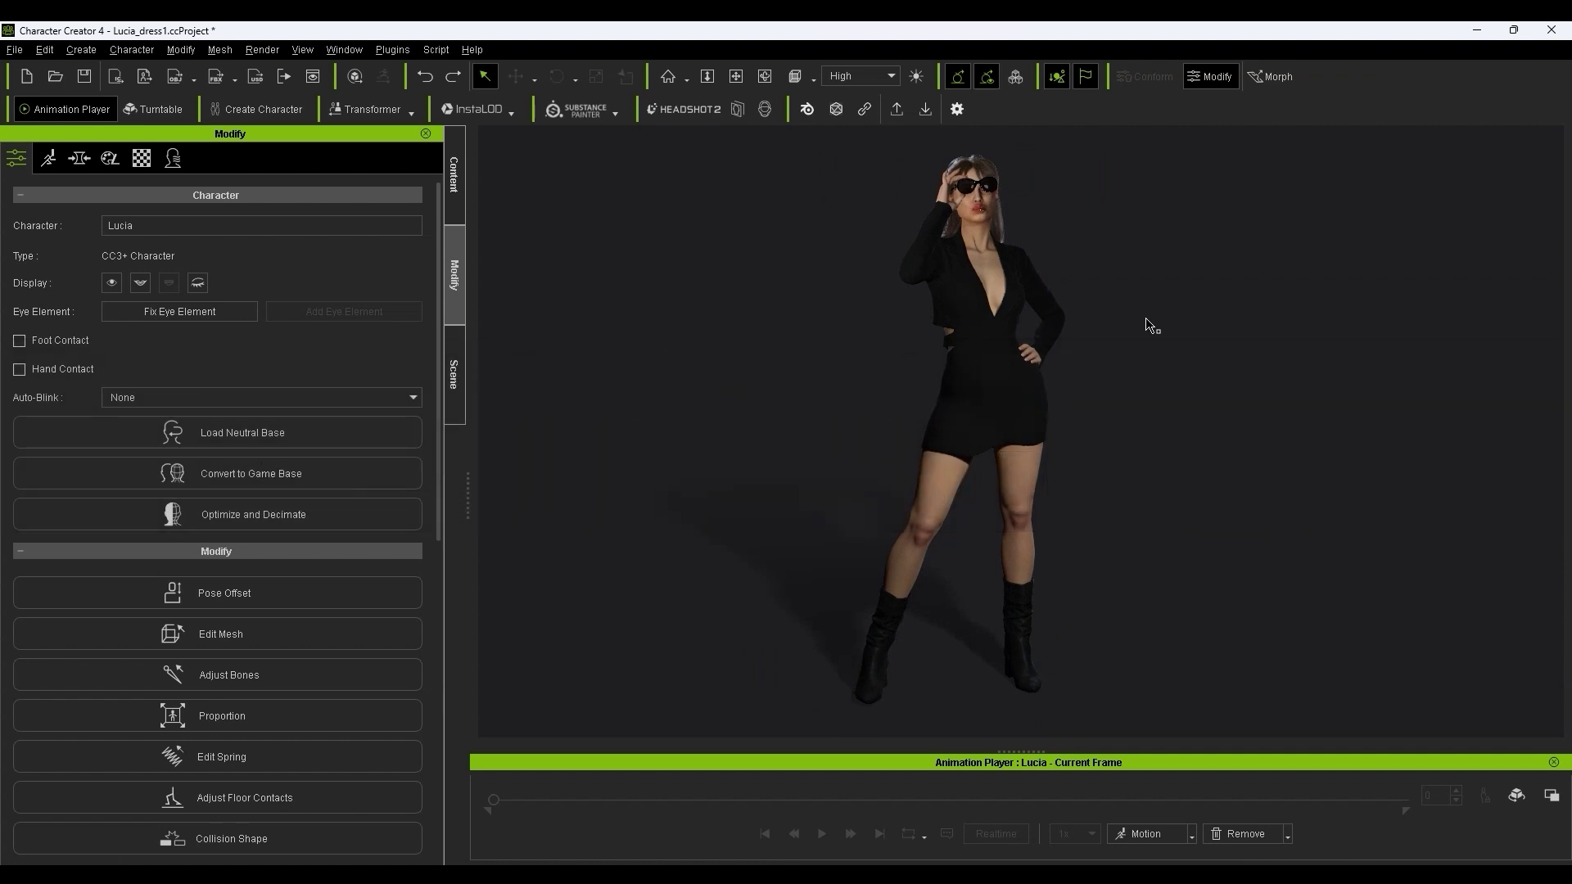
- Open the Blender Pipeline plug-in settings, review the DataLink send options including Delete Hidden Faces, and close them
left_click(410, 51)
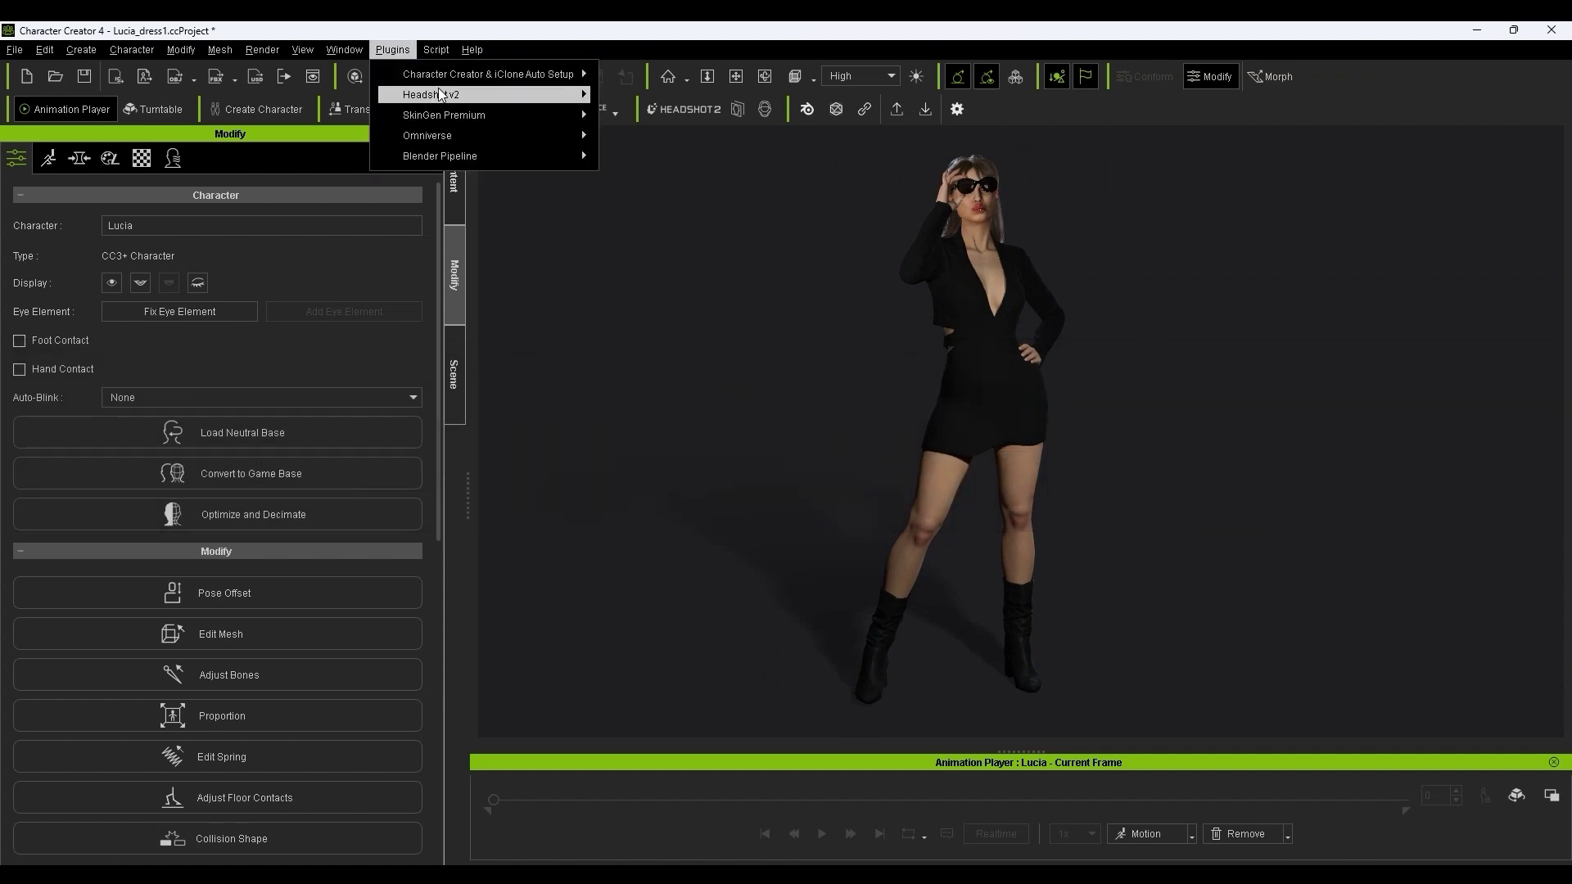
mouse_move(496, 157)
left_click(714, 156)
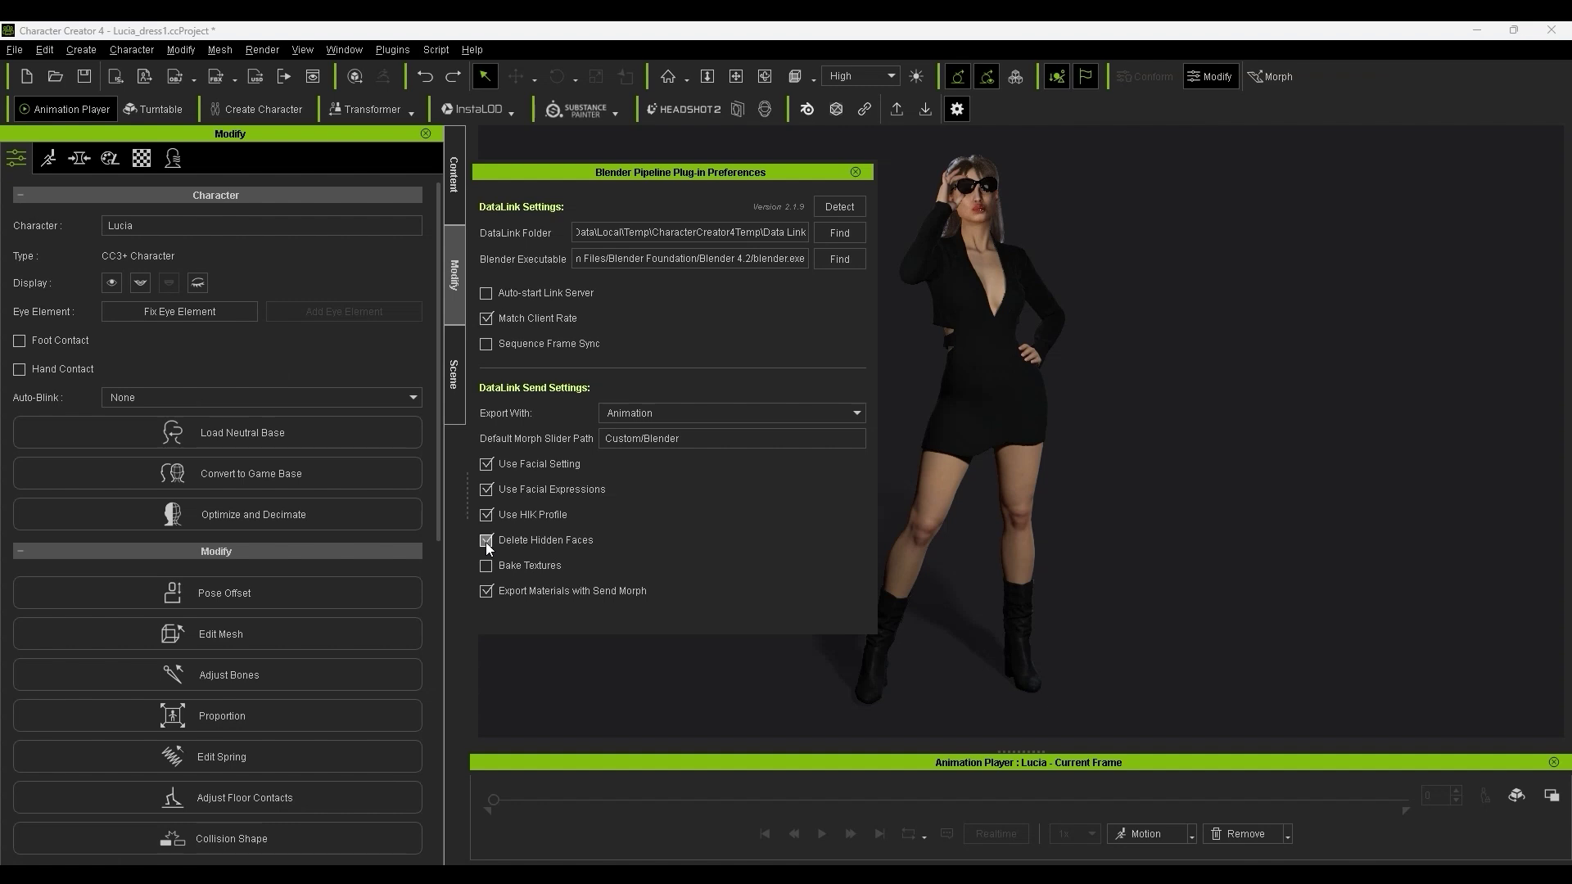
left_click(855, 172)
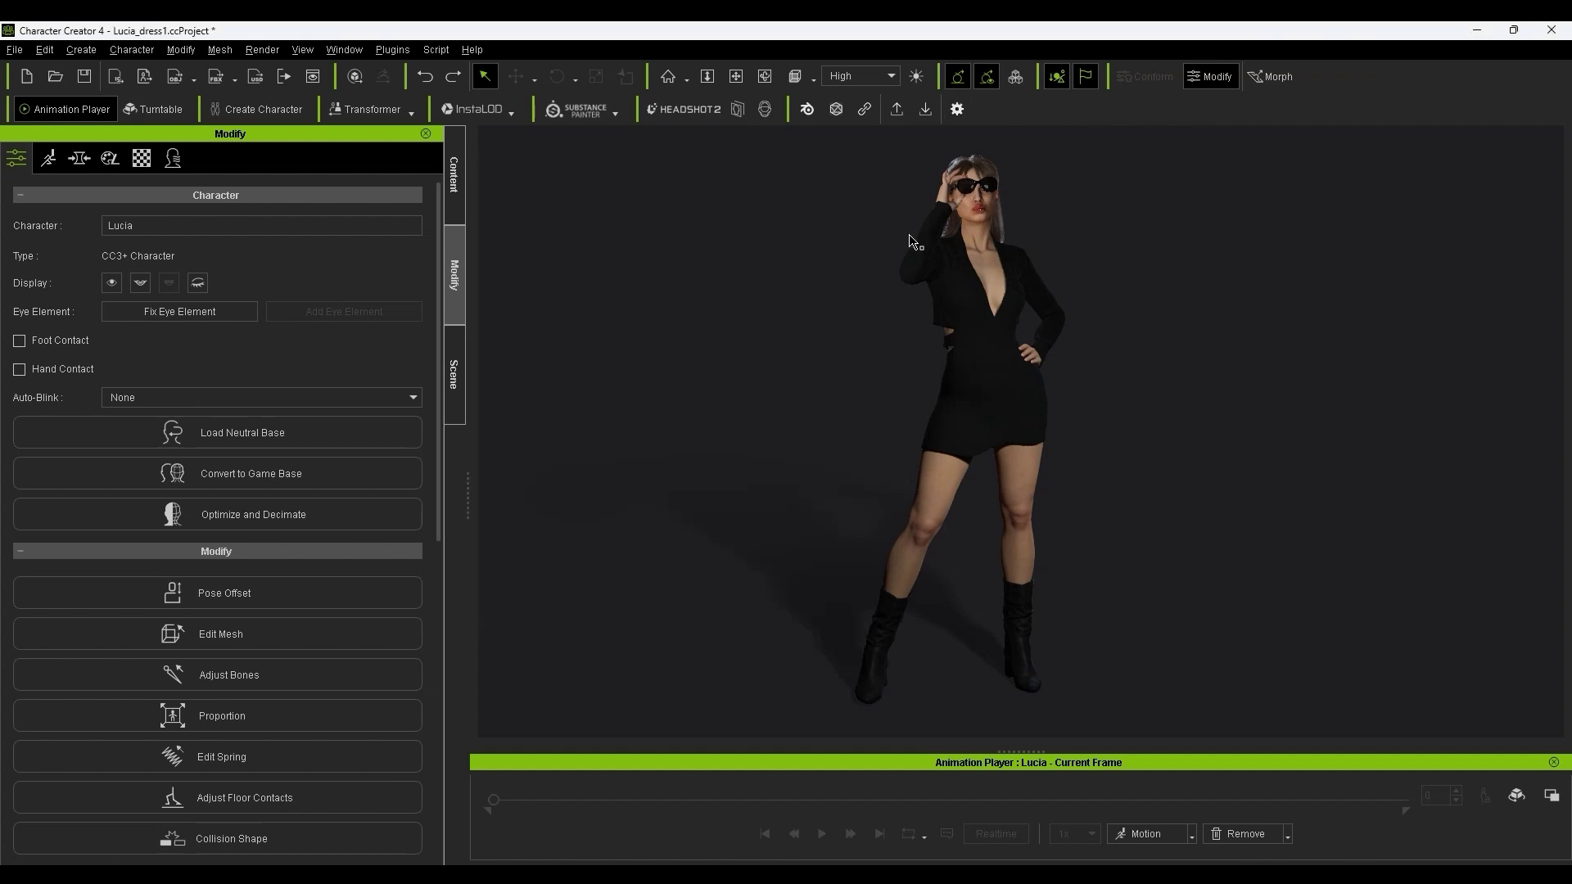
- Open the Blender Pipeline DataLink window
left_click(401, 51)
mouse_move(511, 156)
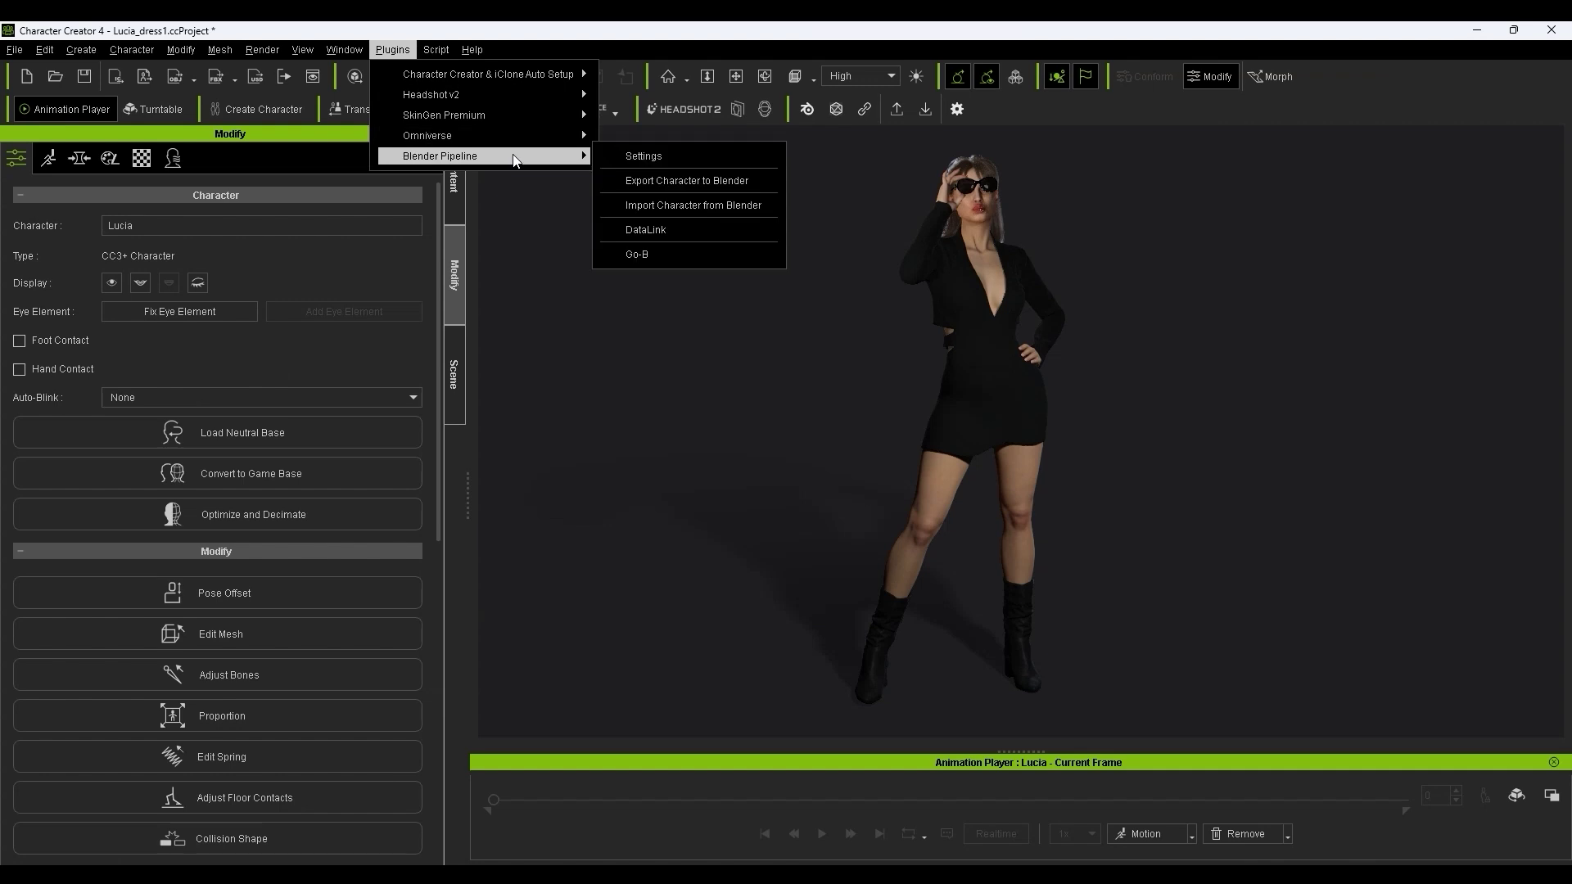
left_click(686, 237)
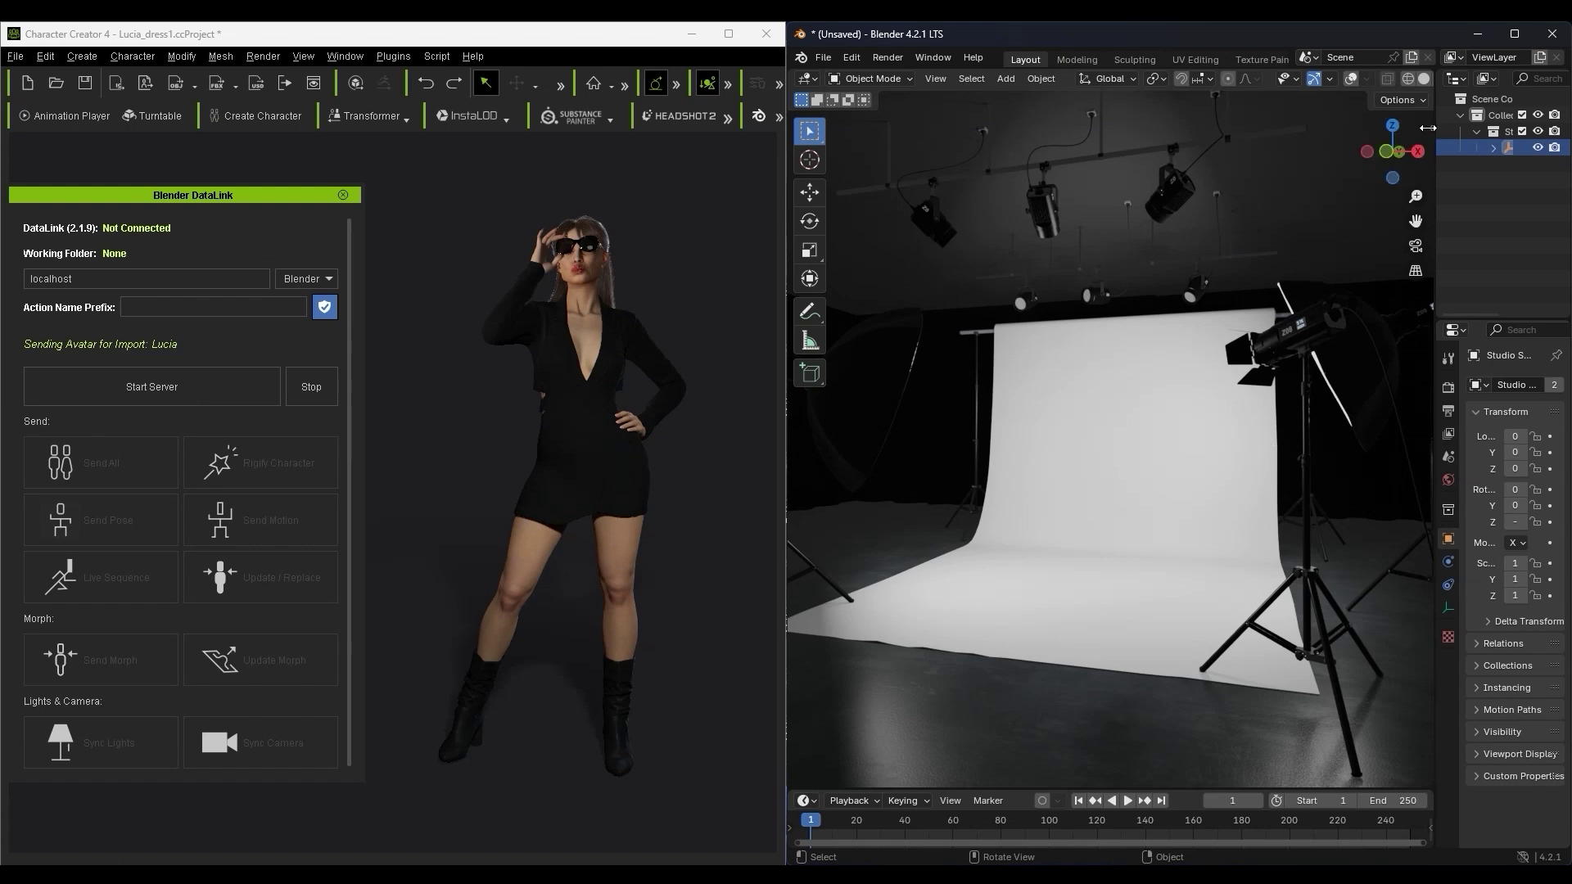
- Show the CC/iC Link settings in Blender, start the DataLink server in Character Creator and connect Blender to it
left_click(1430, 128)
left_click(1428, 414)
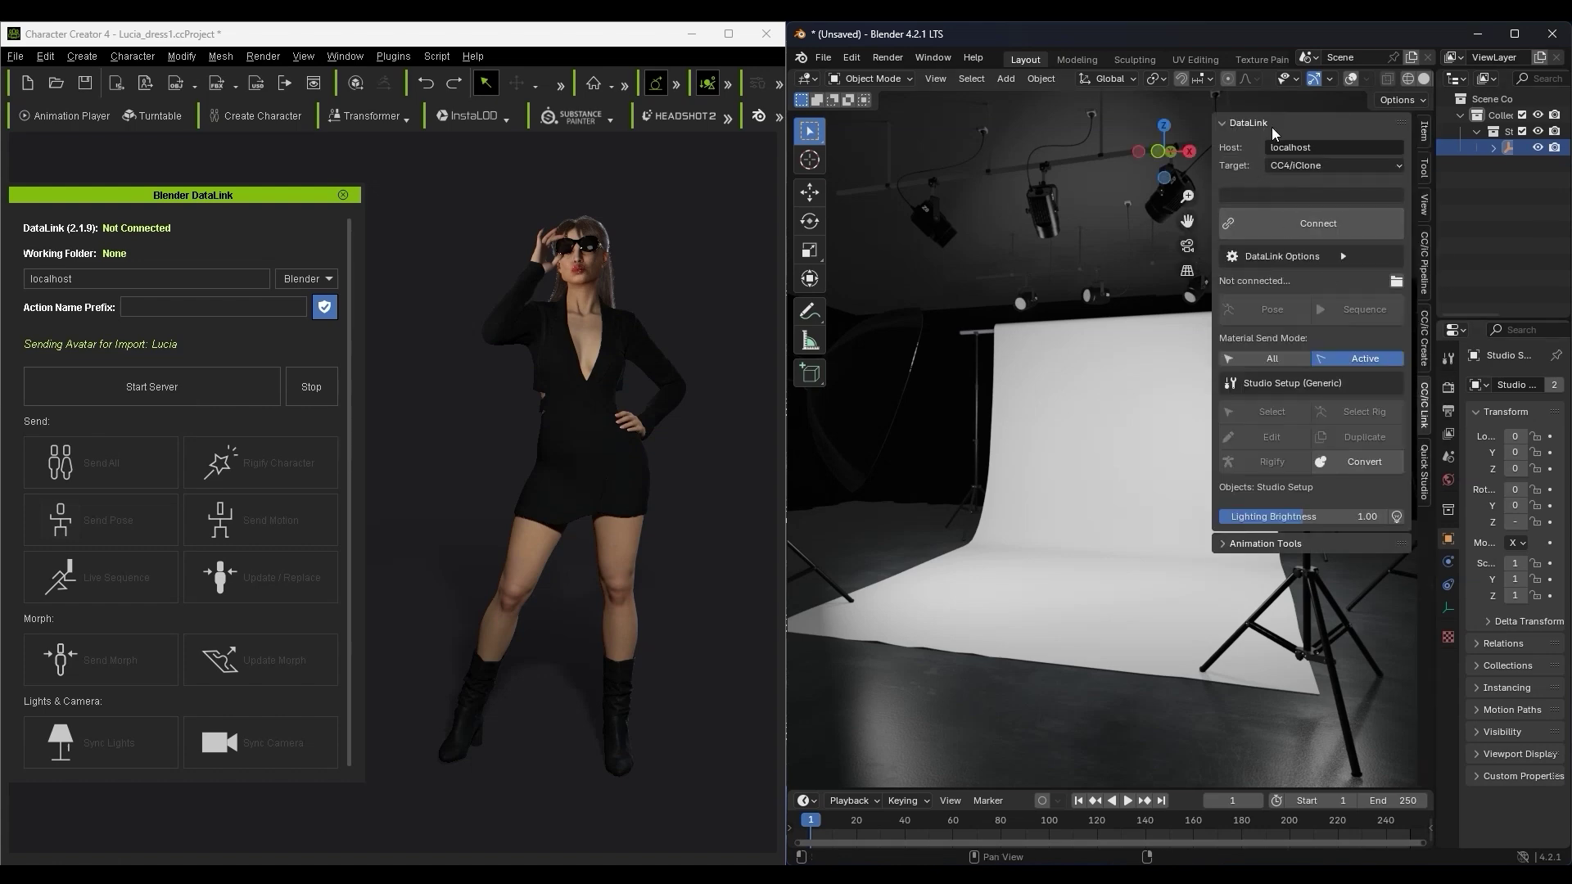
left_click(152, 387)
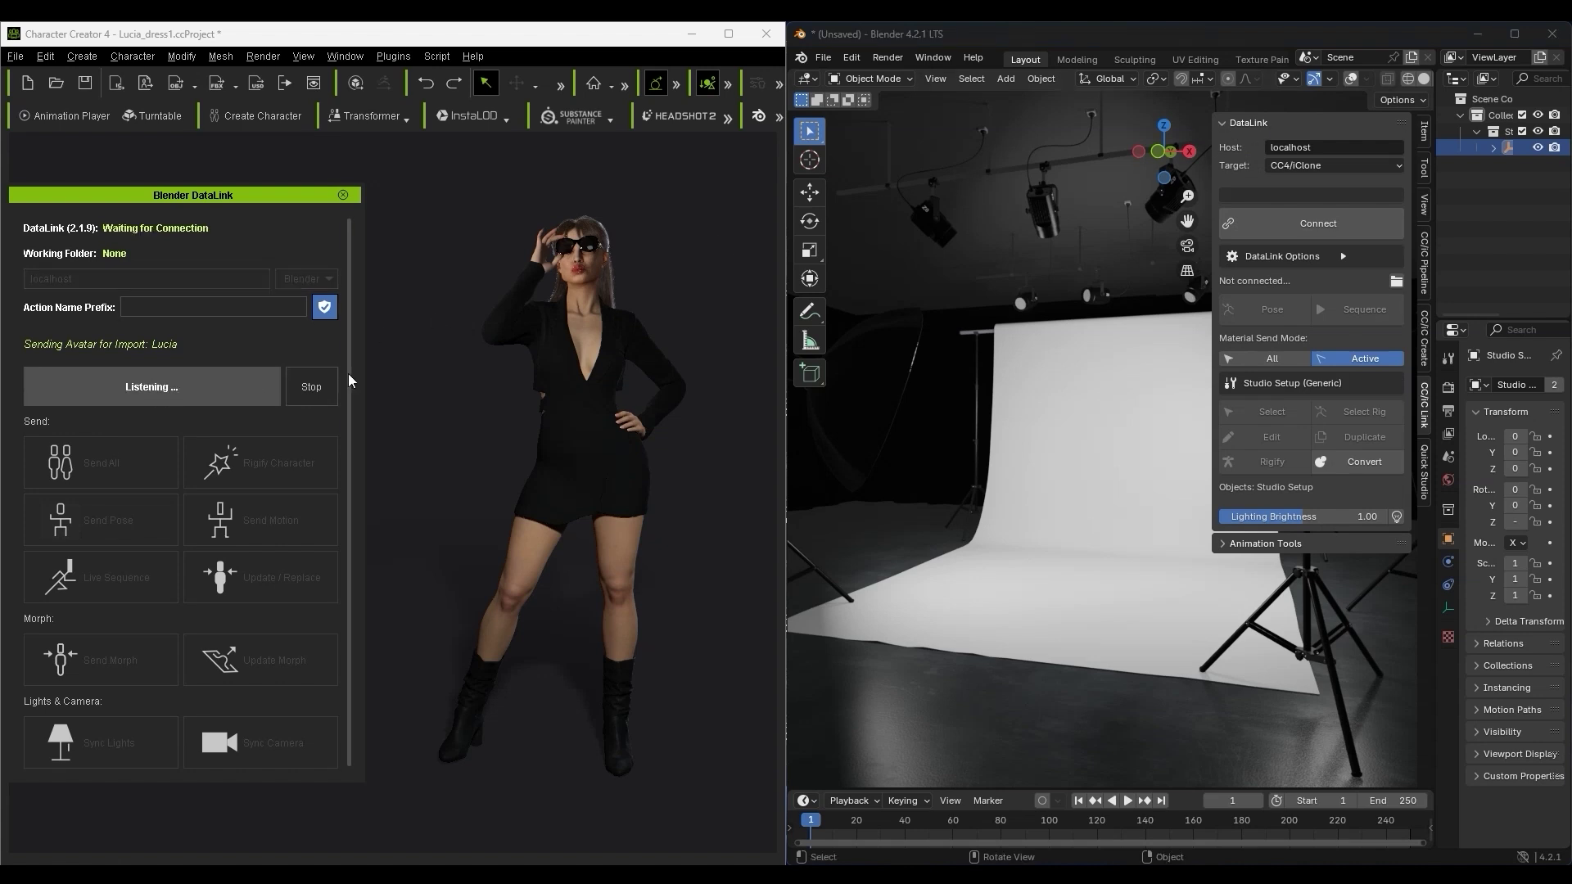
left_click(1343, 231)
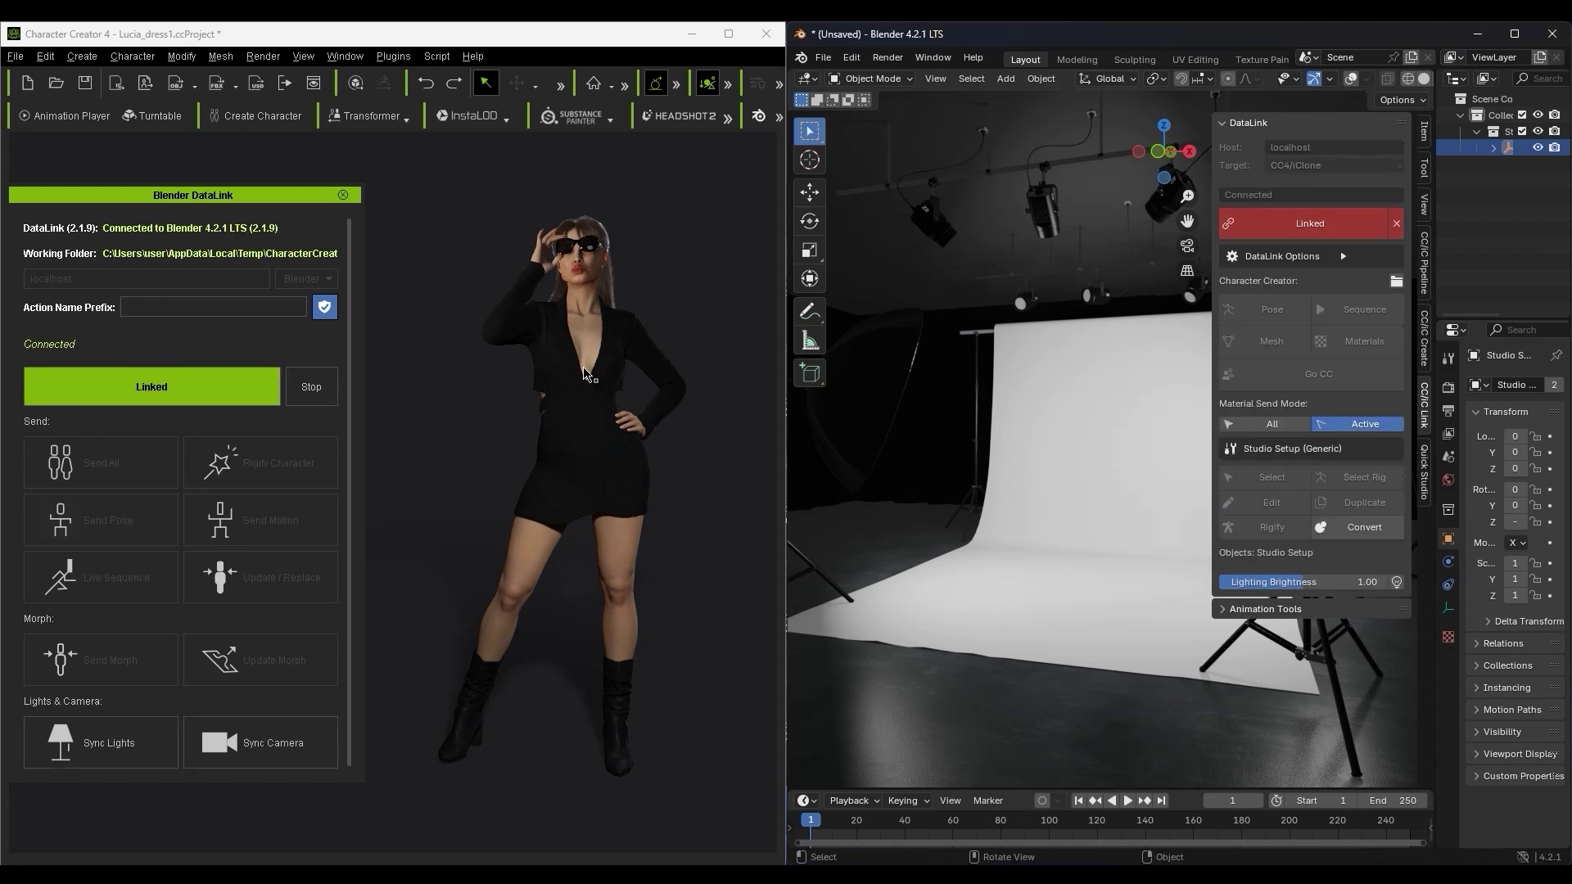
- Select the Lucia character in Character Creator and send it to Blender as an avatar
left_click(582, 371)
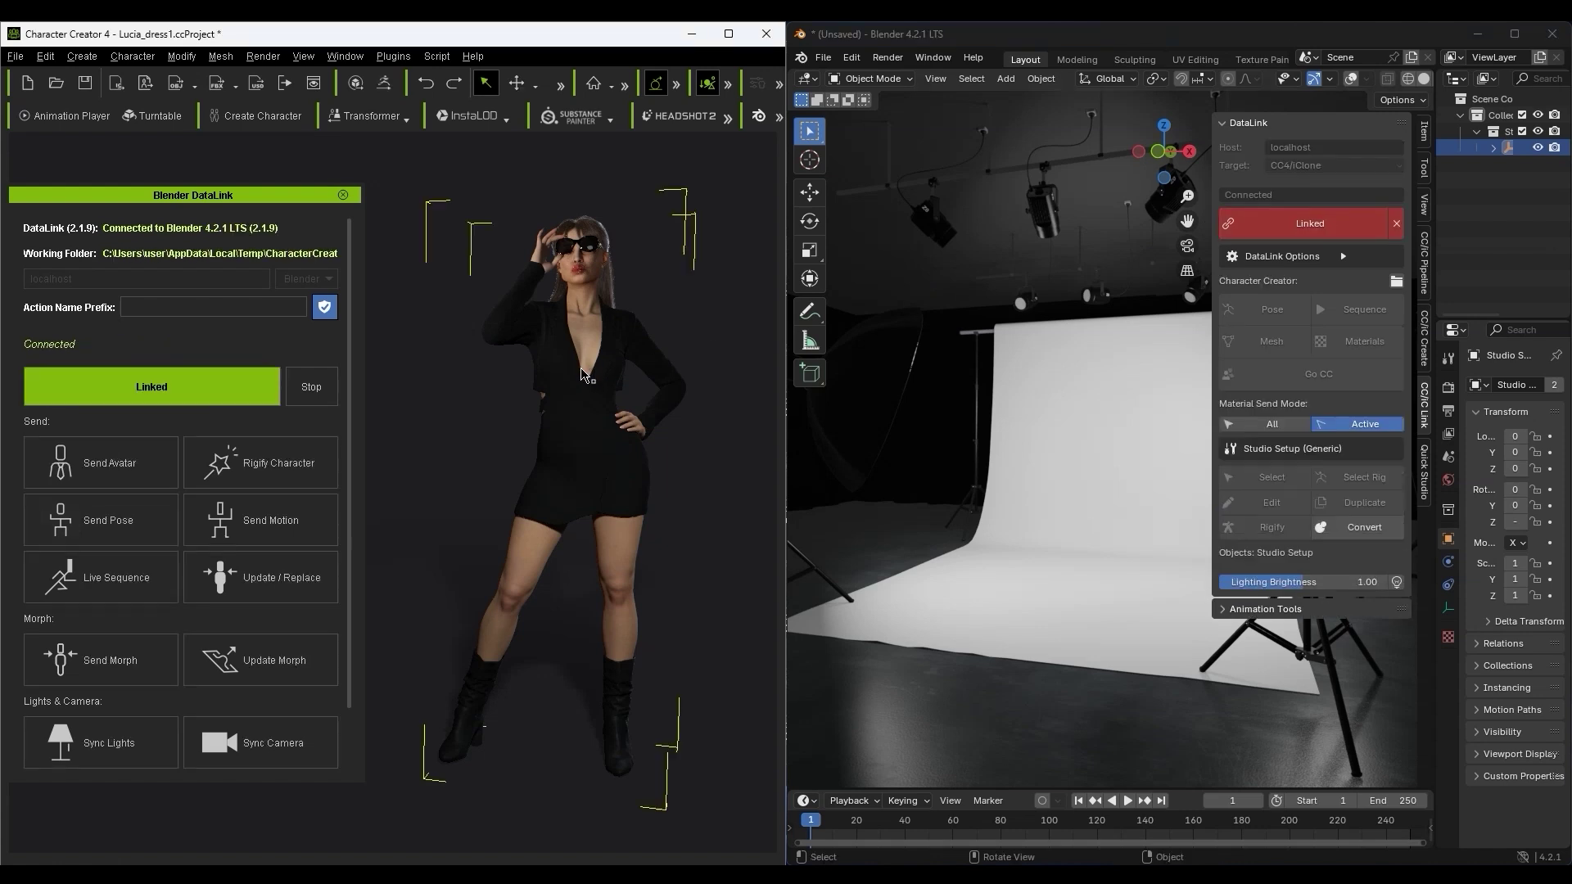
left_click(80, 473)
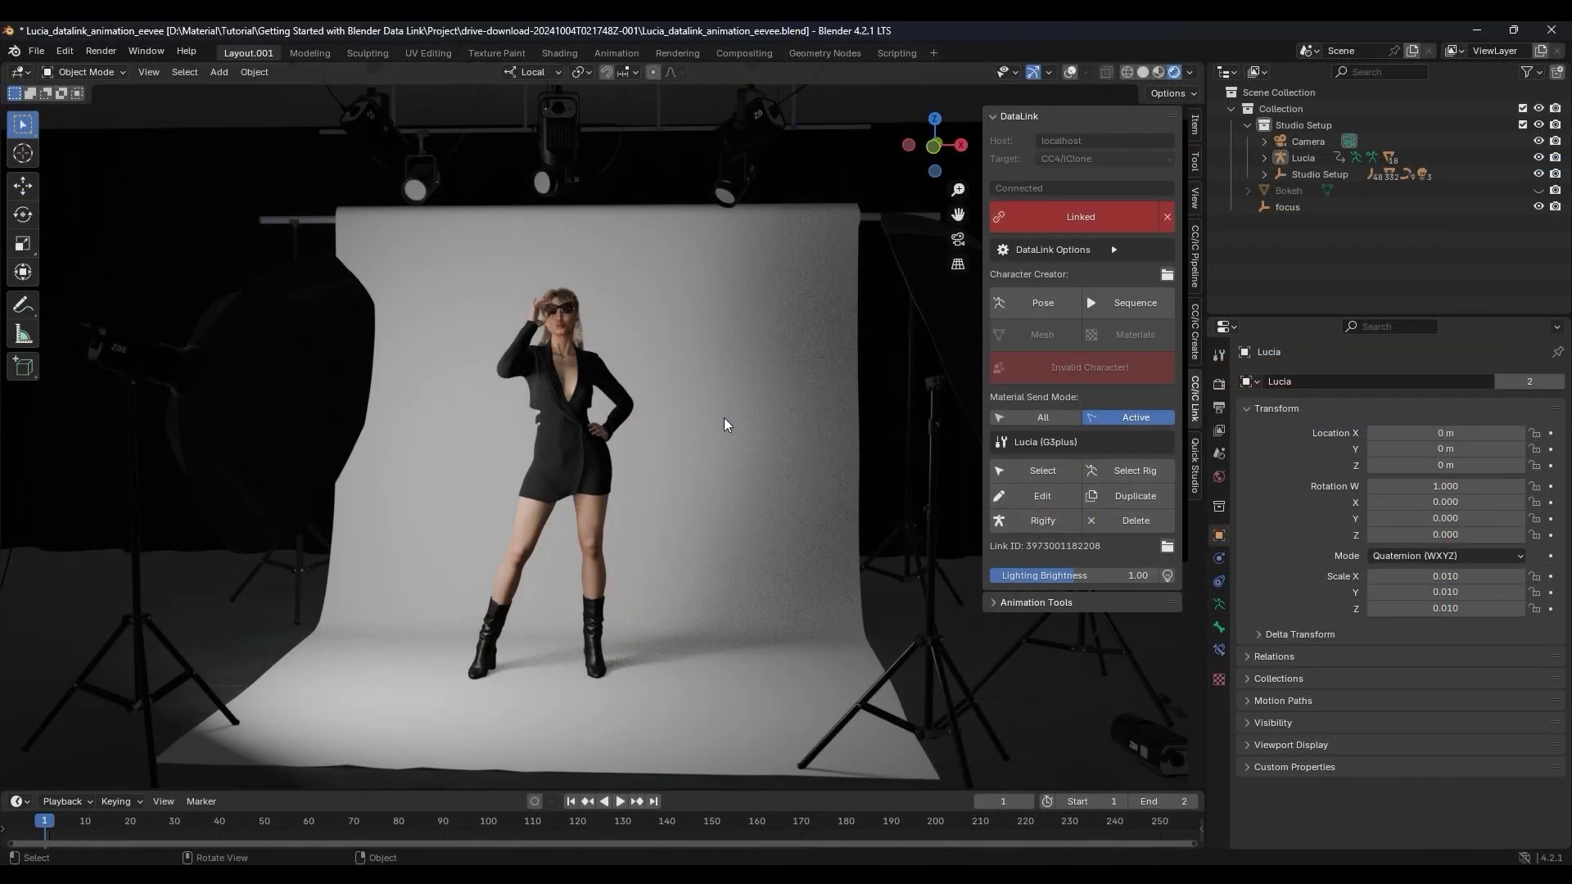
scroll(723, 424, "up", 8)
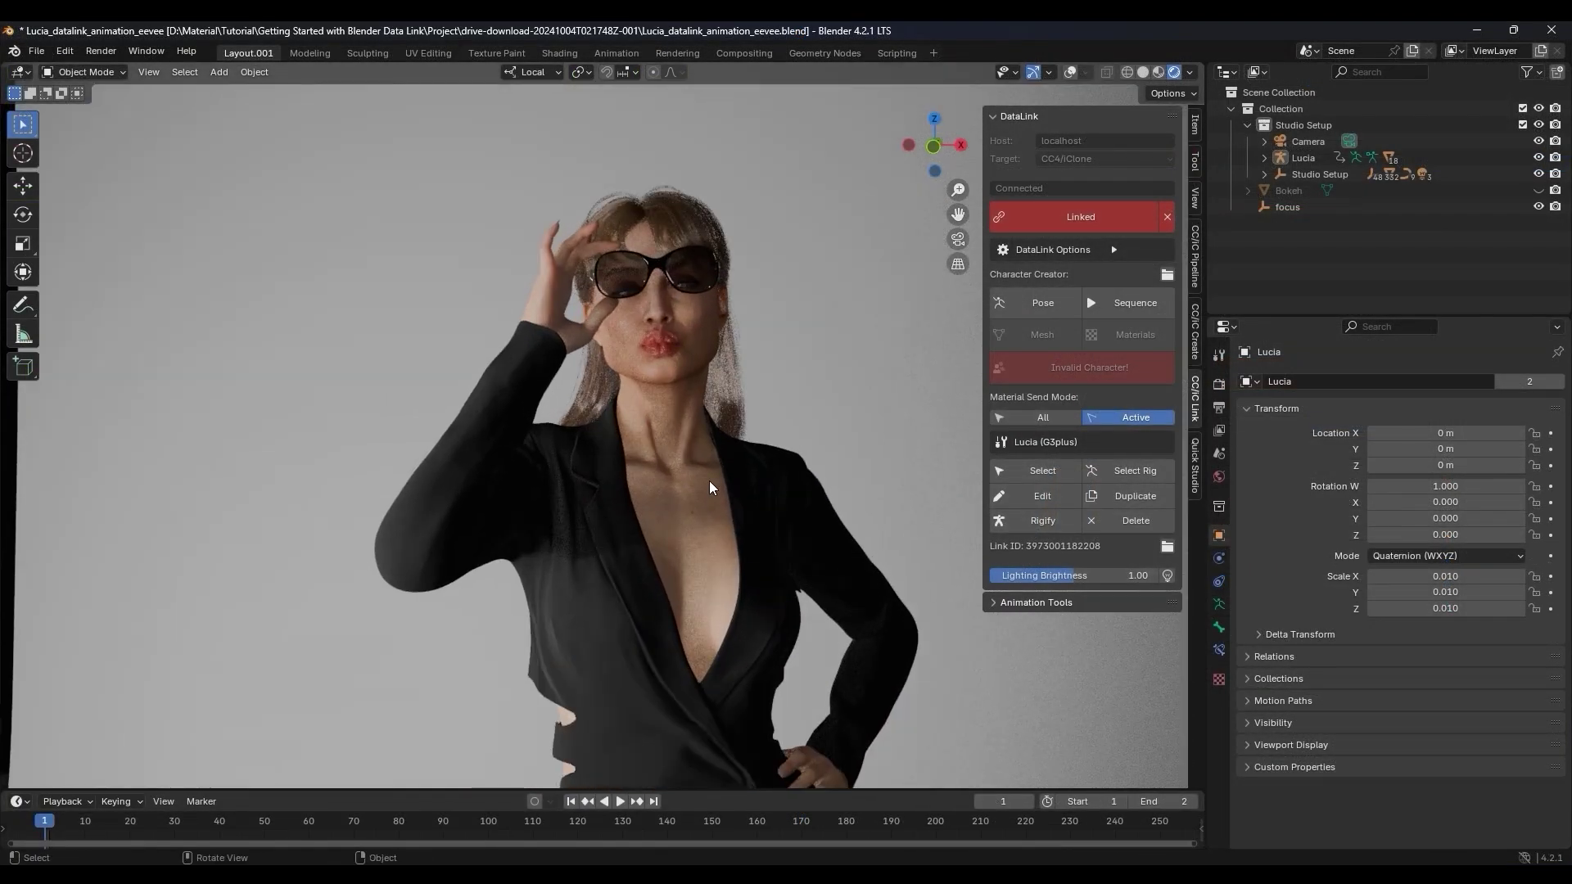
mouse_move(646, 491)
middle_mouse_down()
mouse_move(487, 516)
mouse_move(803, 516)
mouse_move(640, 518)
middle_mouse_up()
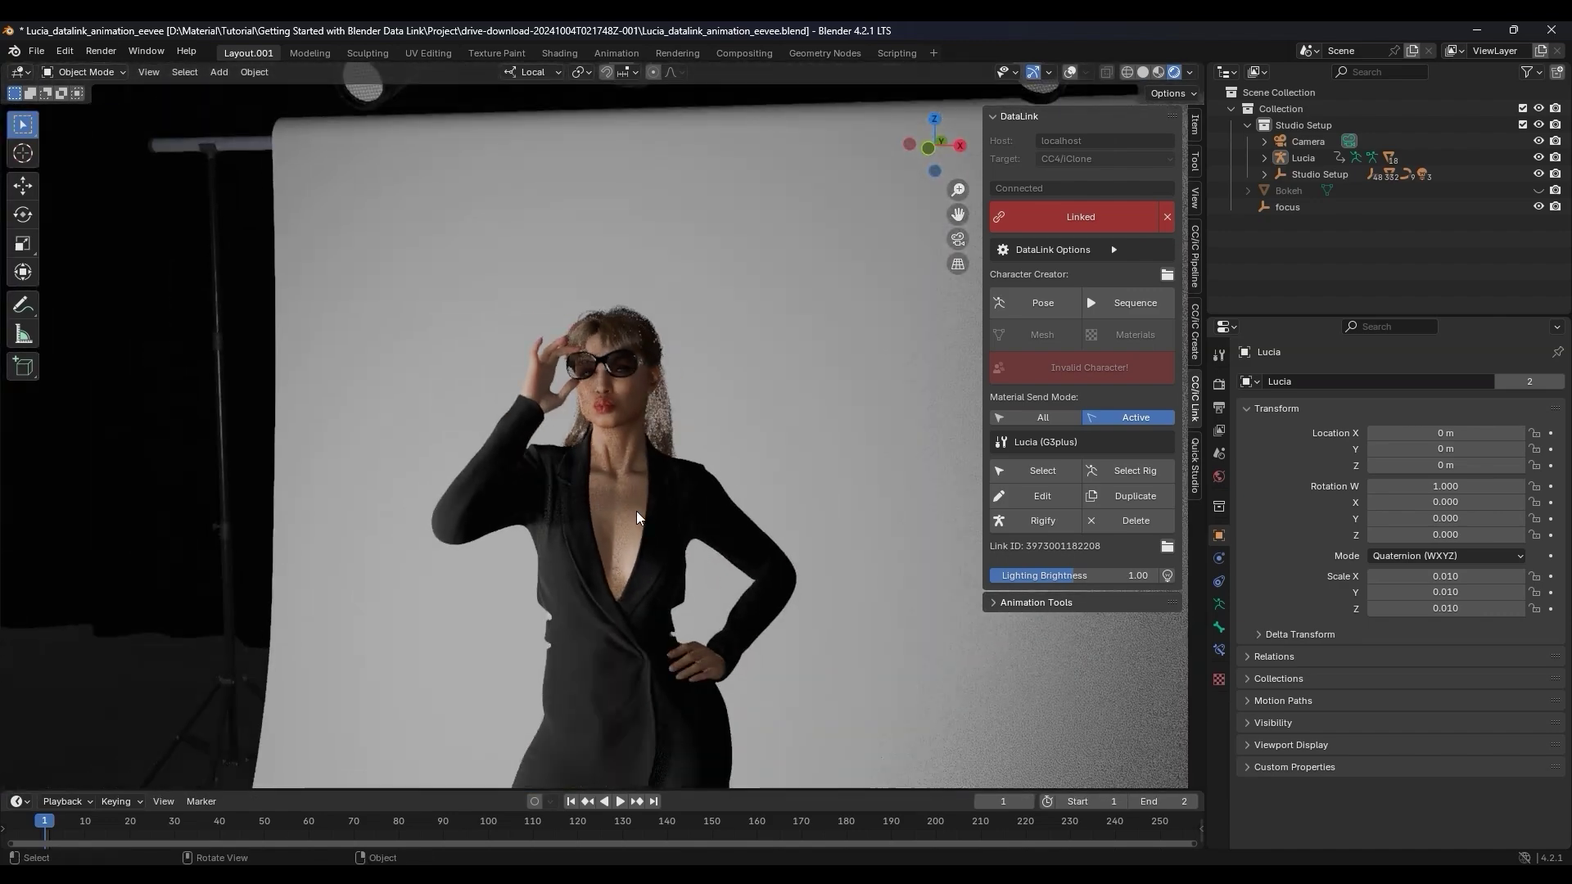
scroll(663, 527, "down", 7)
scroll(692, 508, "up", 2)
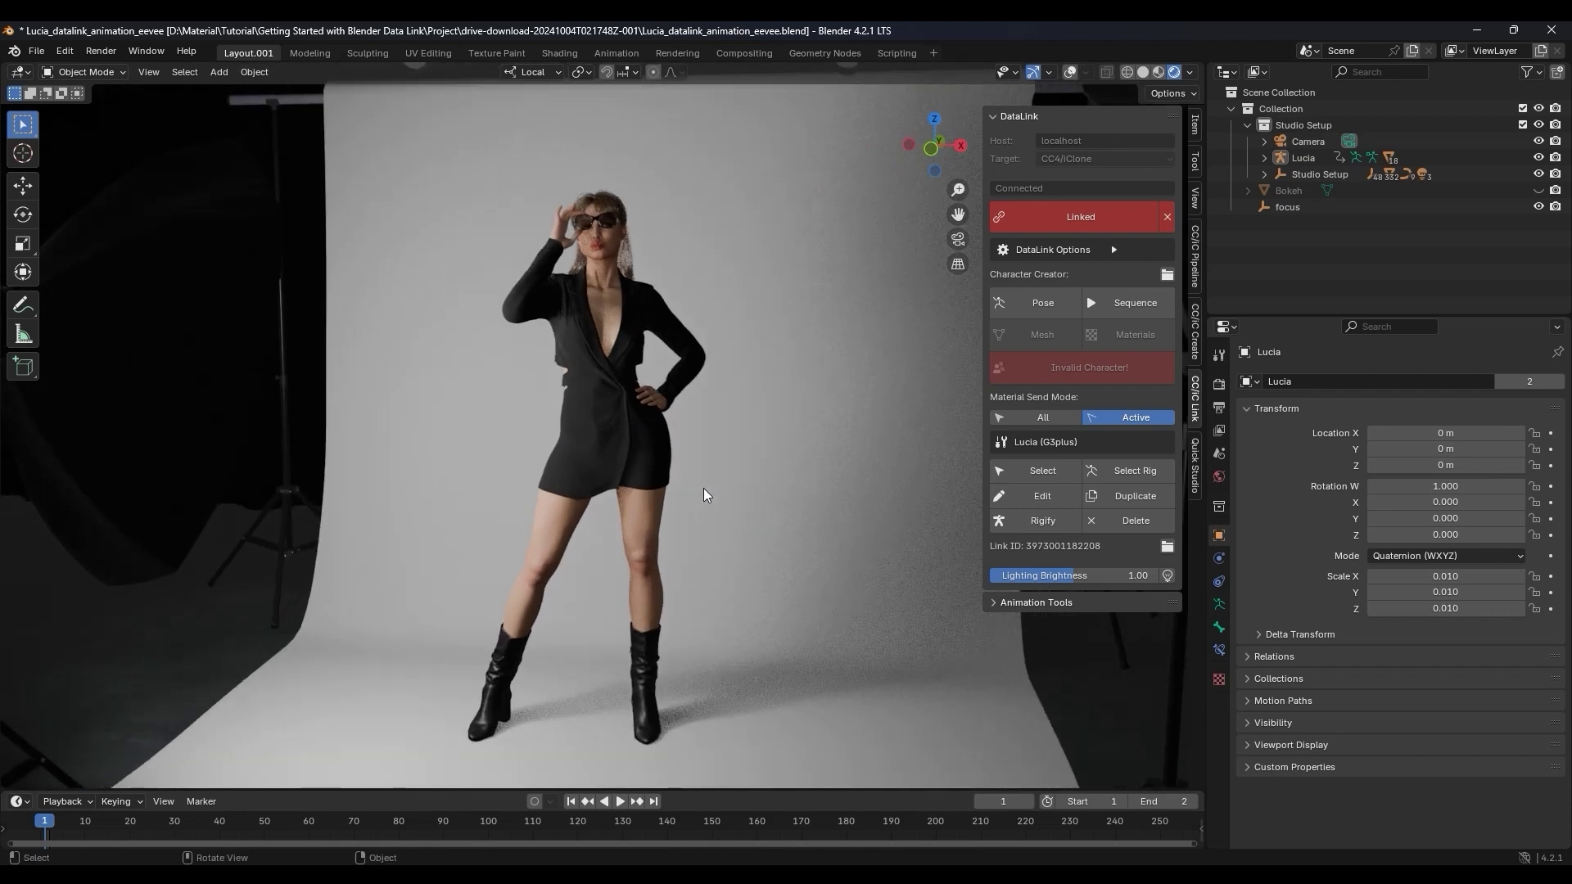
- Look through the scene's existing Camera and render a still image of the character in the studio
key("shift+a")
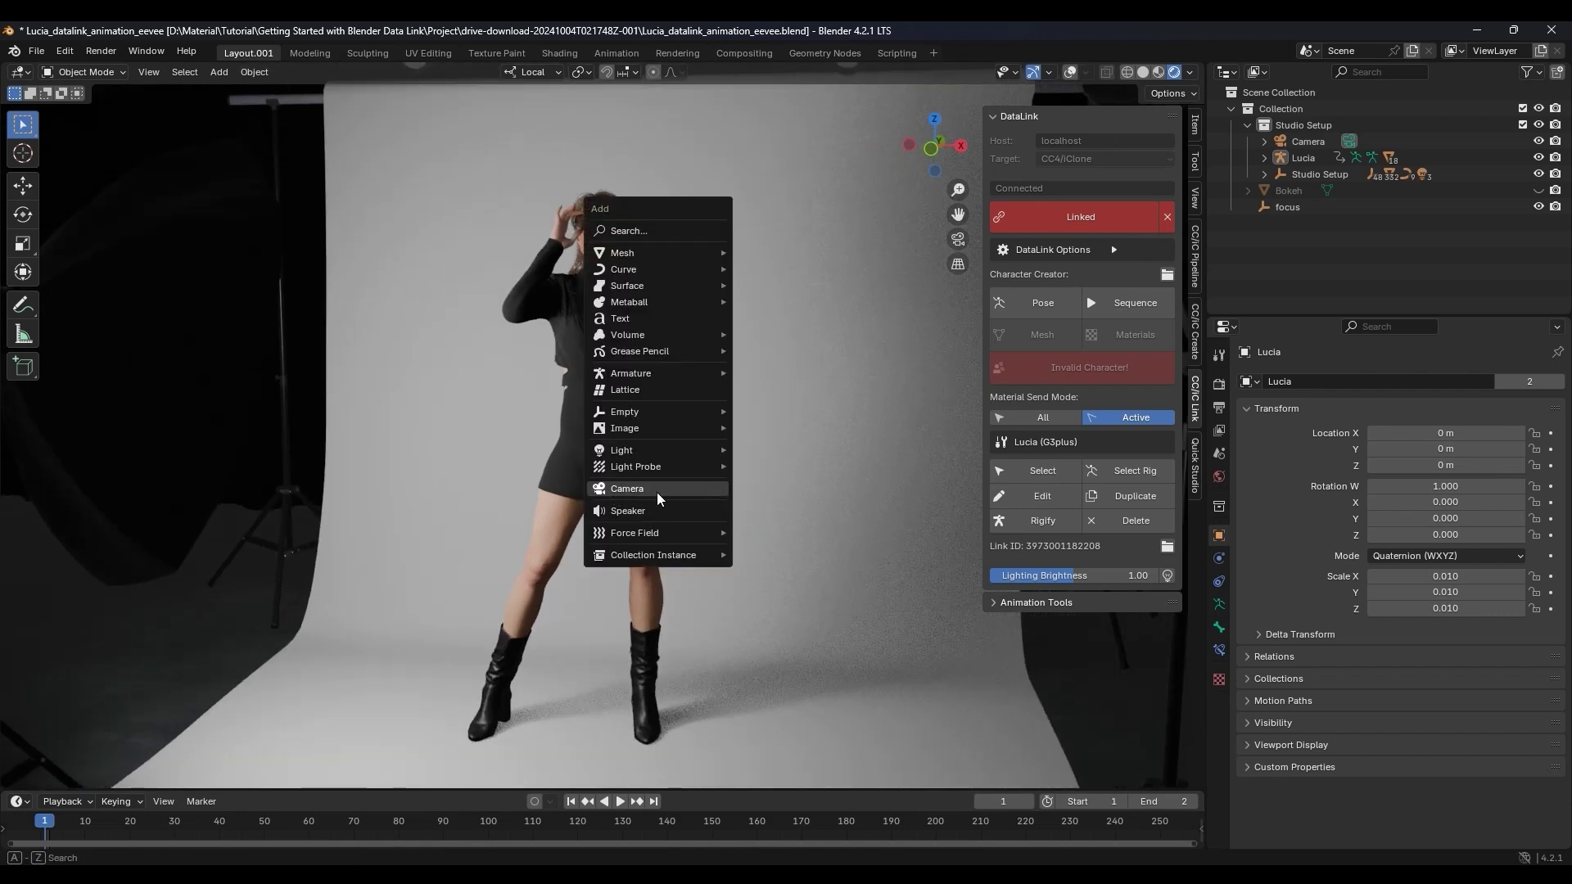
left_click(1308, 141)
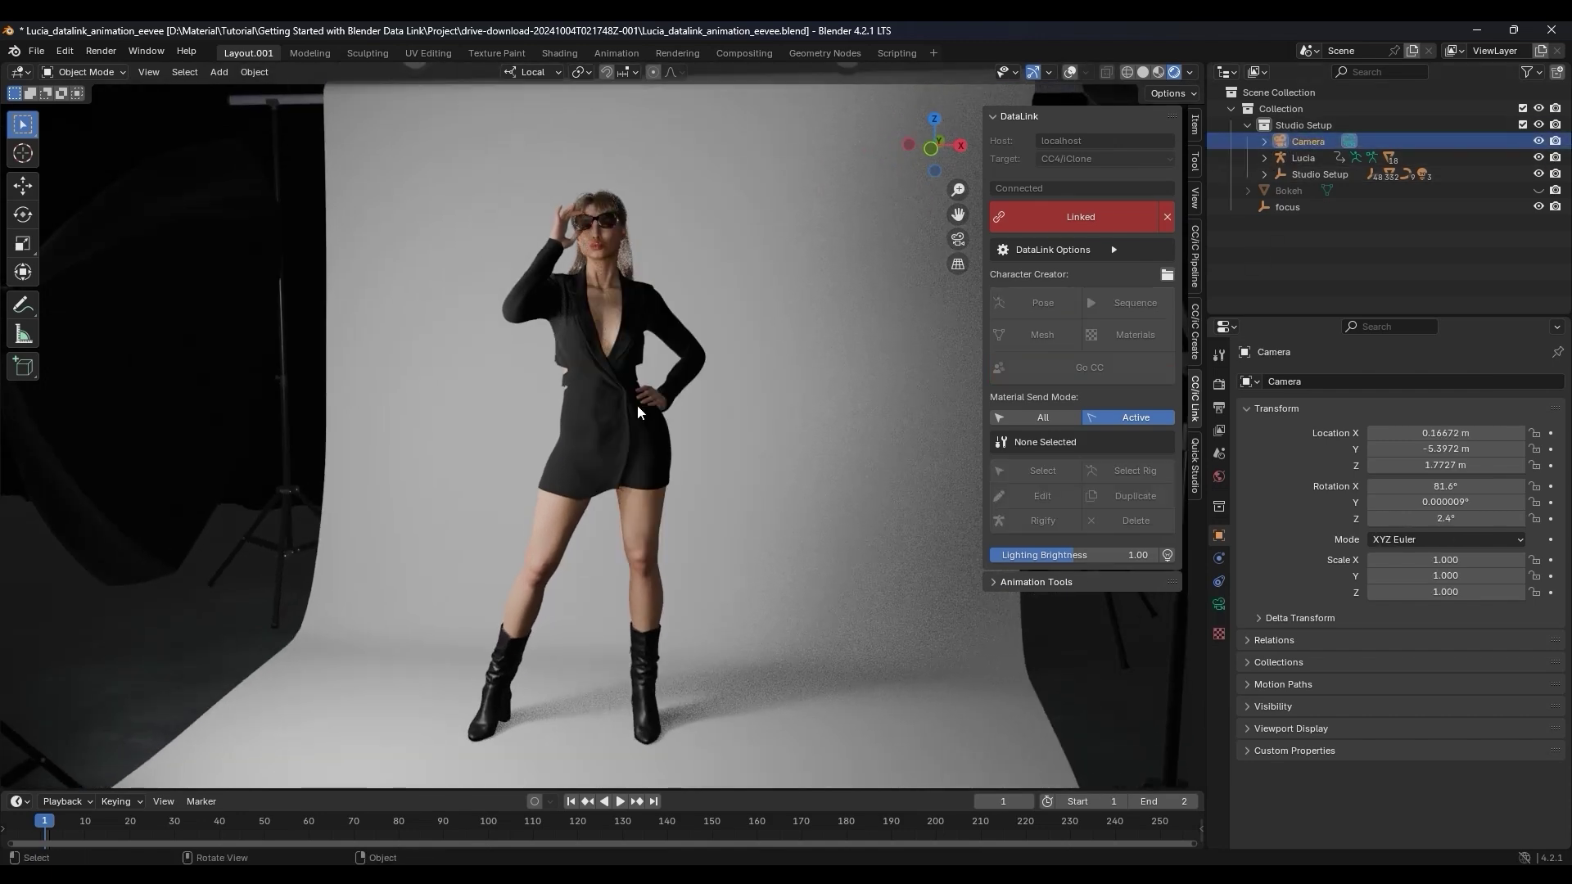
key("KP_0")
scroll(626, 426, "up", 3)
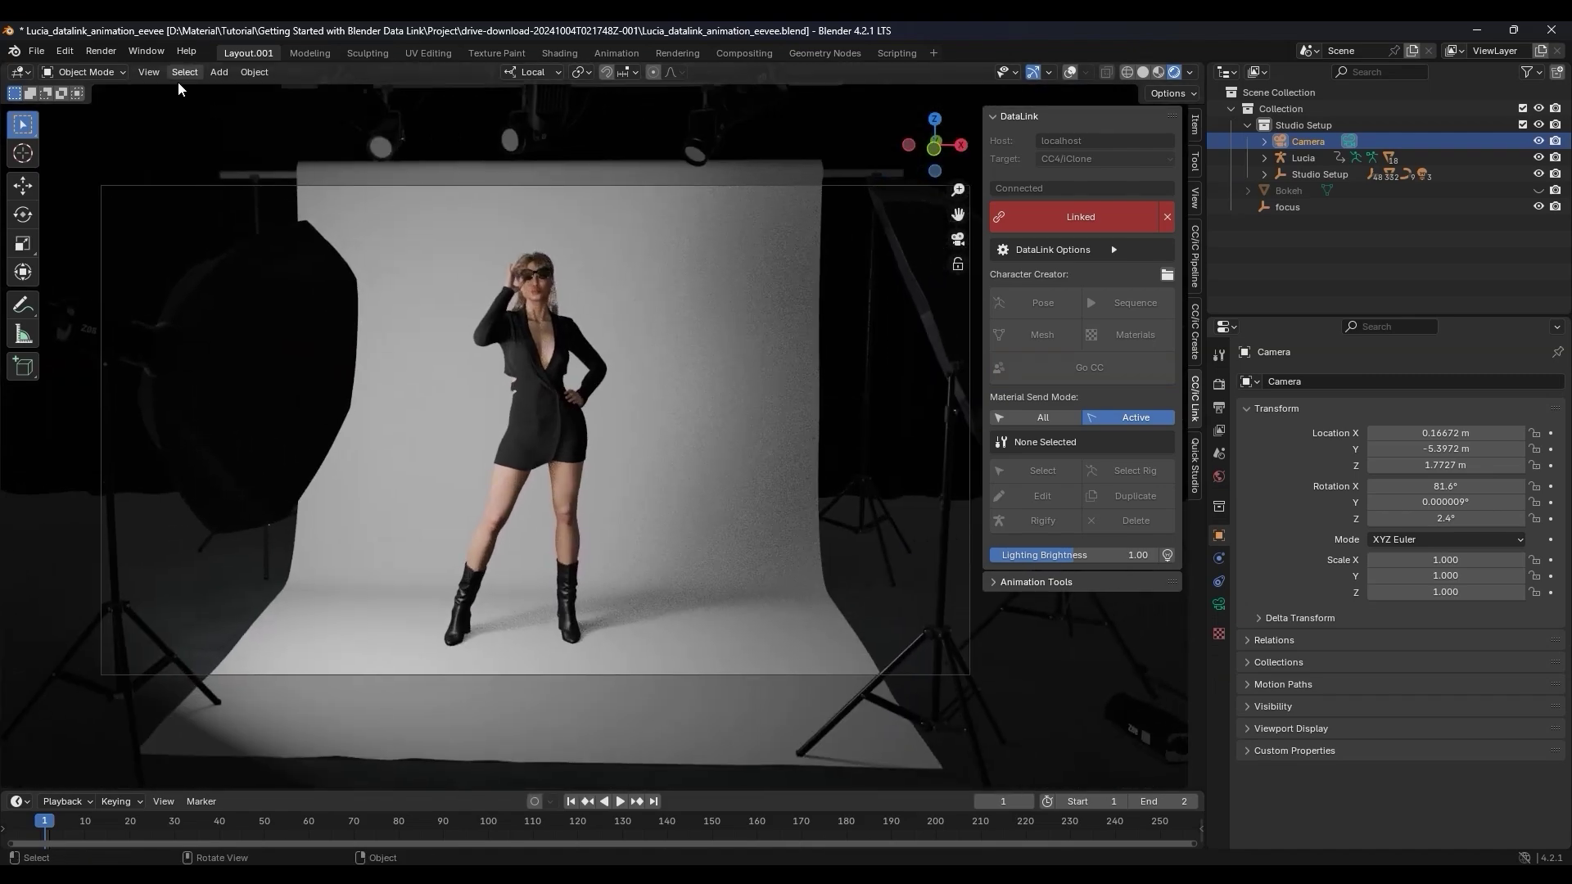
left_click(100, 51)
left_click(193, 70)
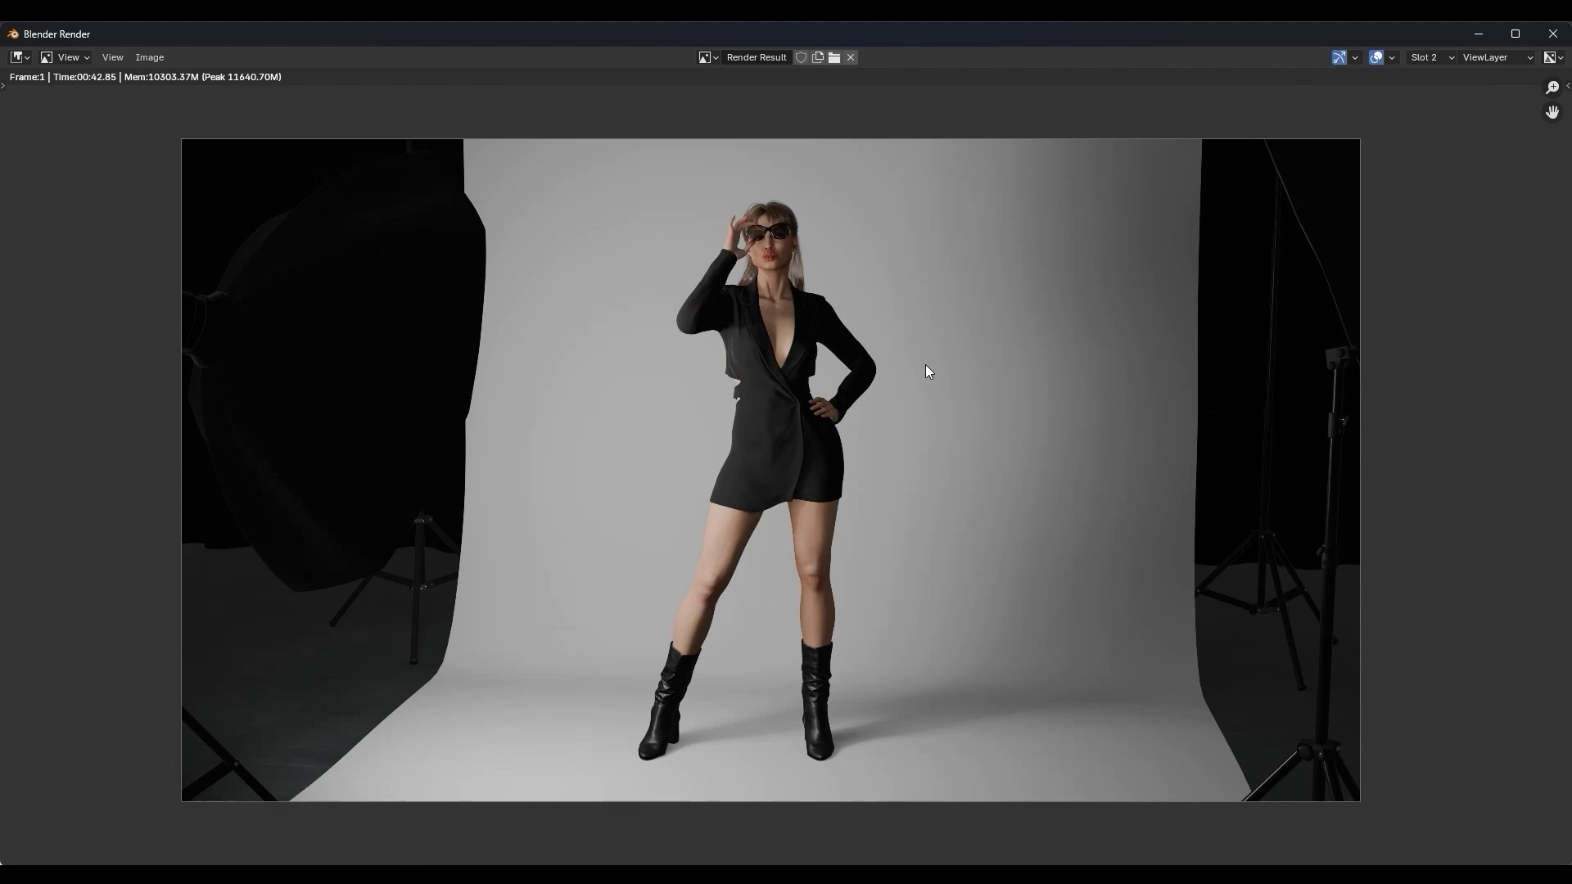
- Examine the rendered still of the character up close and as a whole
scroll(867, 311, "up", 3)
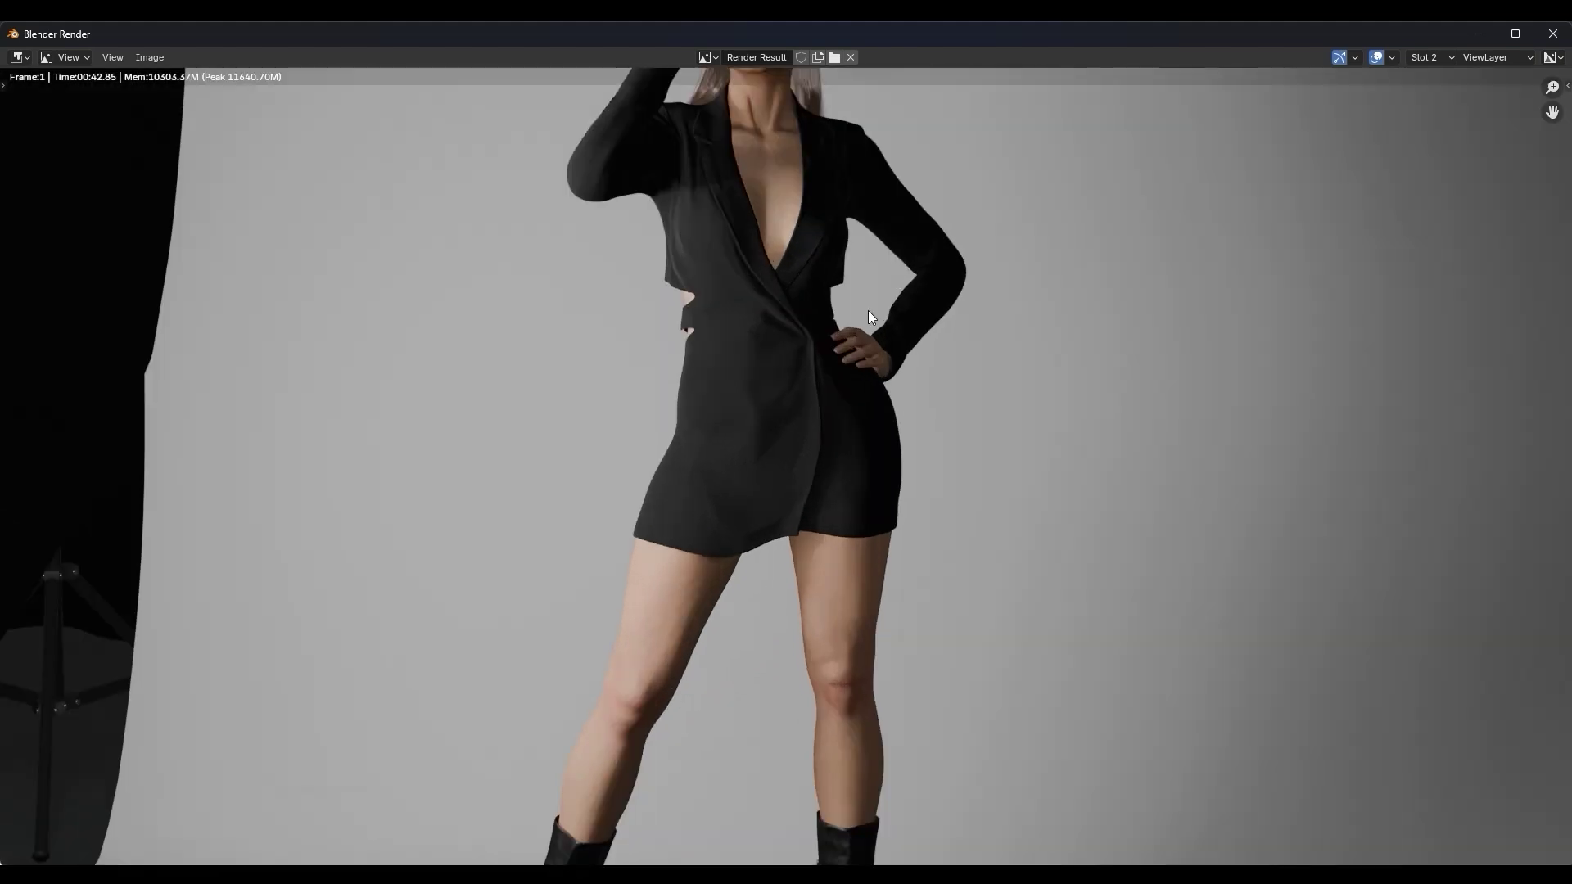
middle_click_drag(868, 311, 873, 82)
scroll(866, 264, "up", 2)
scroll(925, 617, "down", 1)
middle_click_drag(872, 365, 871, 471)
scroll(867, 344, "down", 4)
scroll(871, 469, "up", 1)
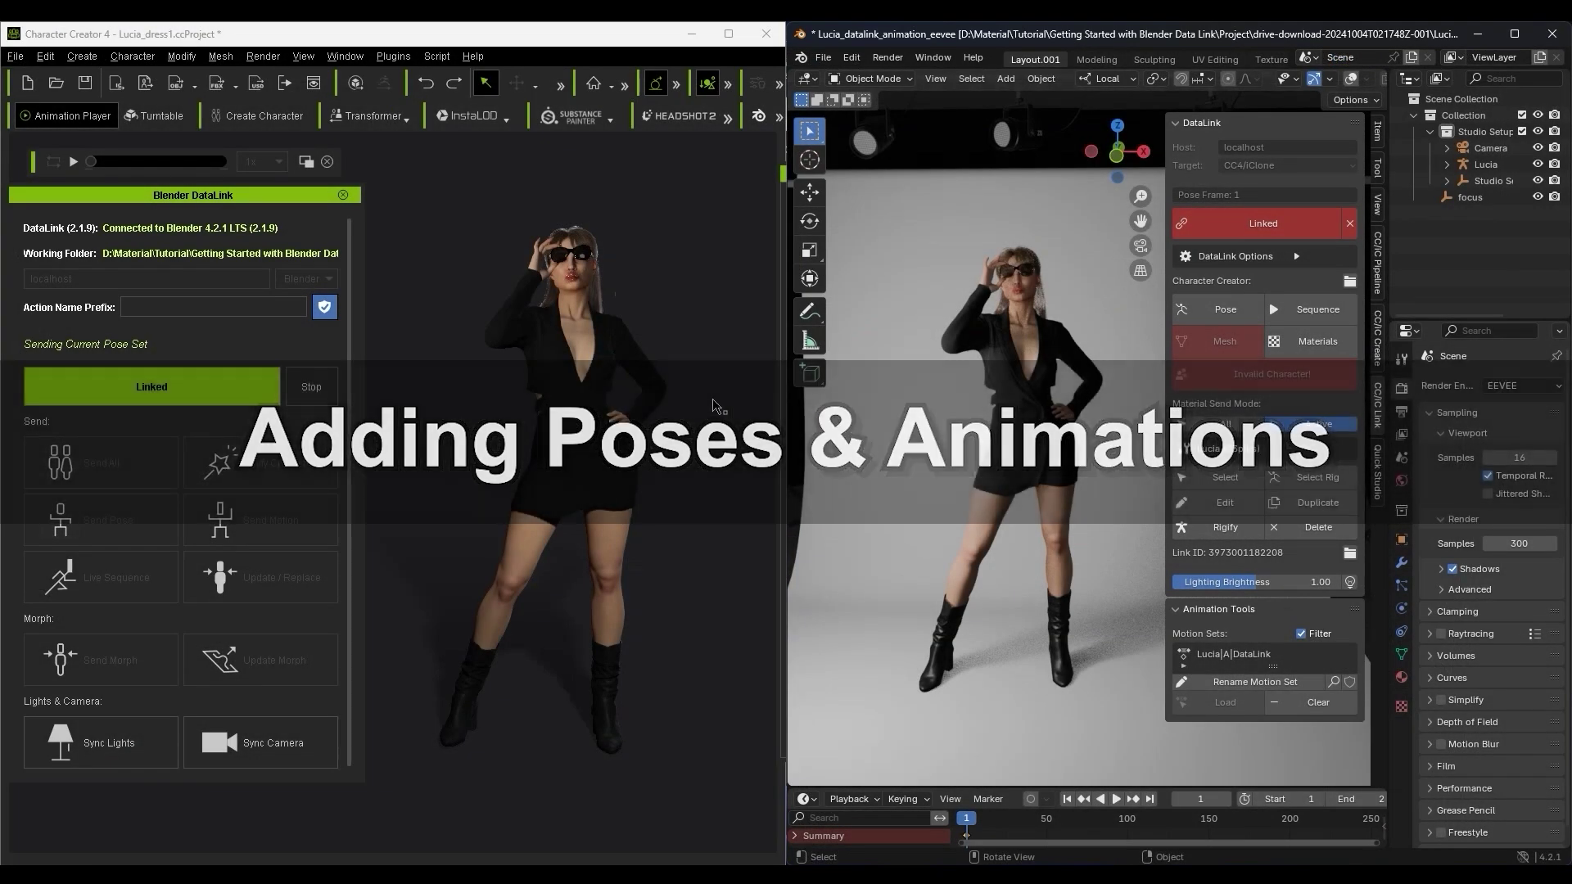
- Apply the Animation_01 motion to the character in Character Creator and preview its playback
left_click_drag(1042, 389, 546, 391)
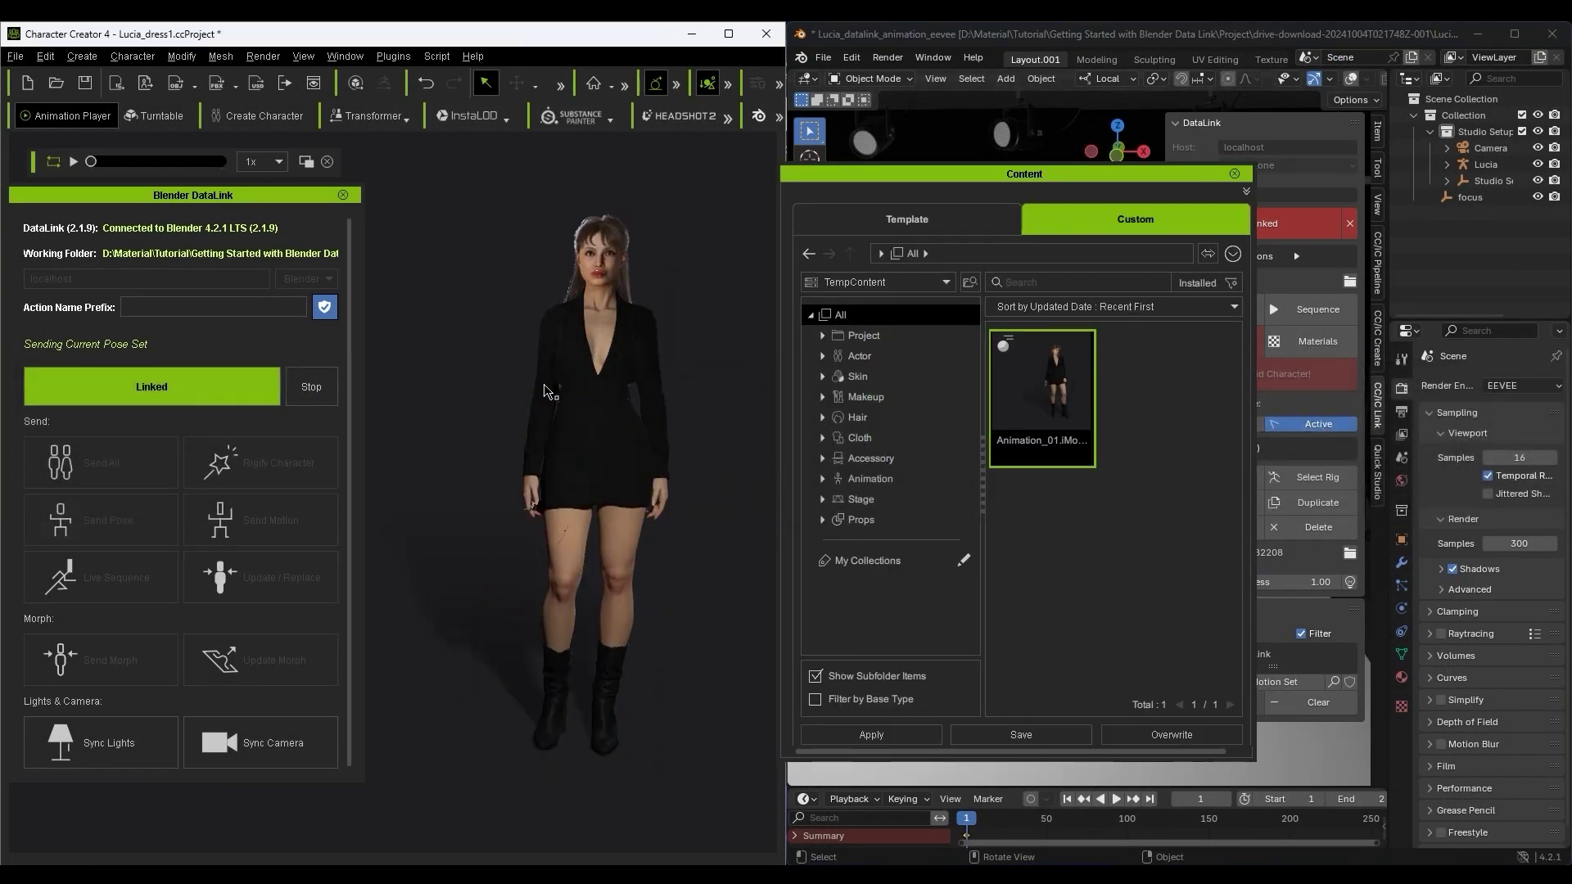
left_click(1234, 174)
left_click(73, 162)
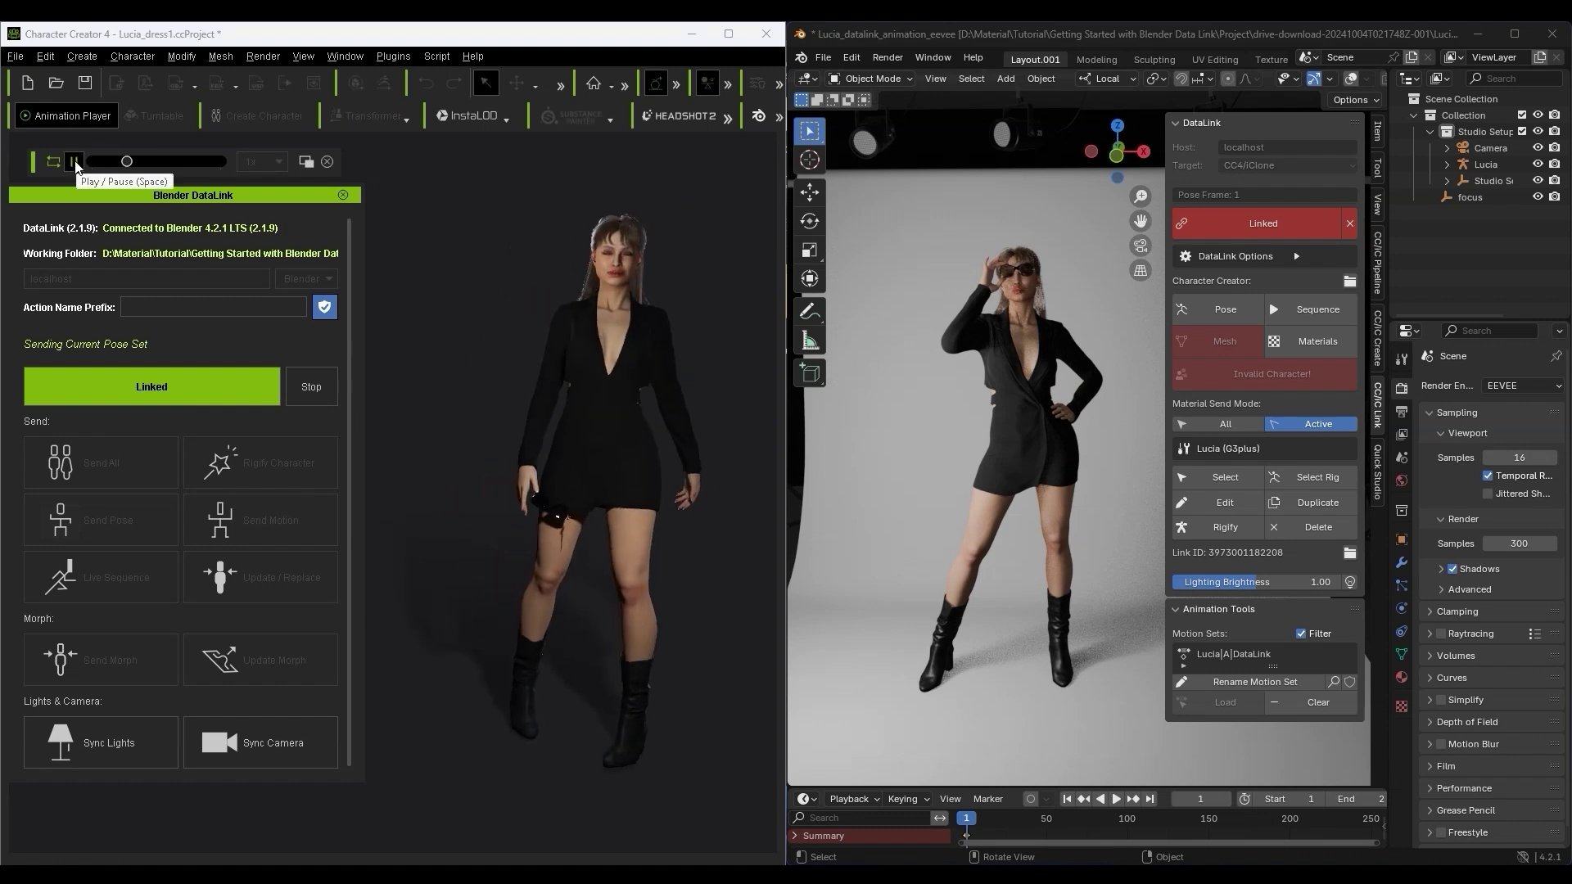
left_click(76, 162)
- Rewind the animation to its start and send the character's motion to Blender
left_click_drag(129, 161, 90, 165)
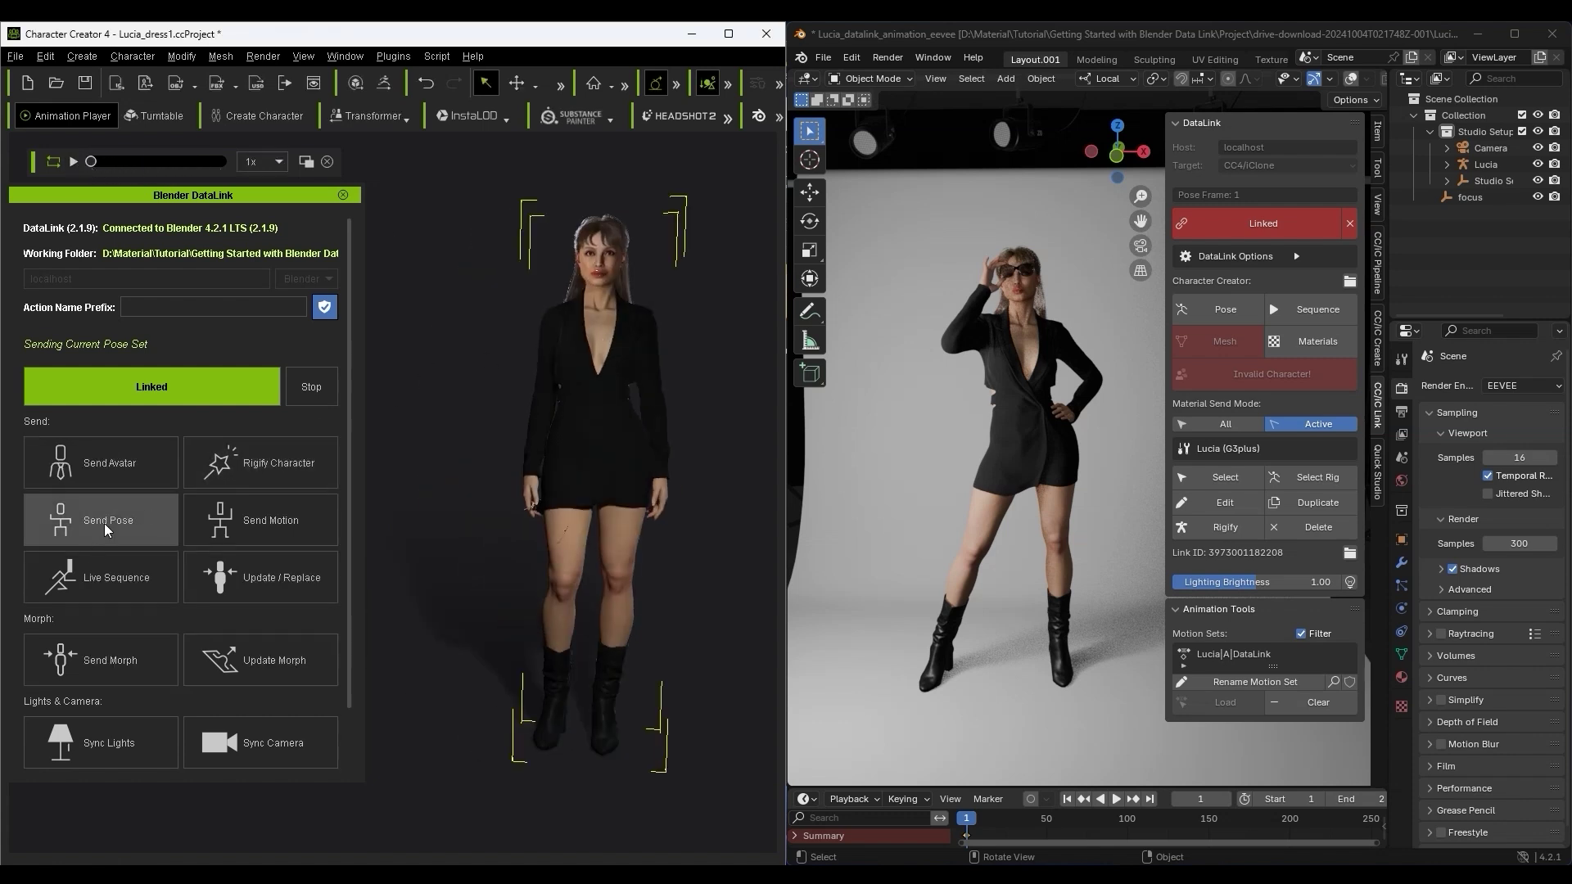
left_click(300, 530)
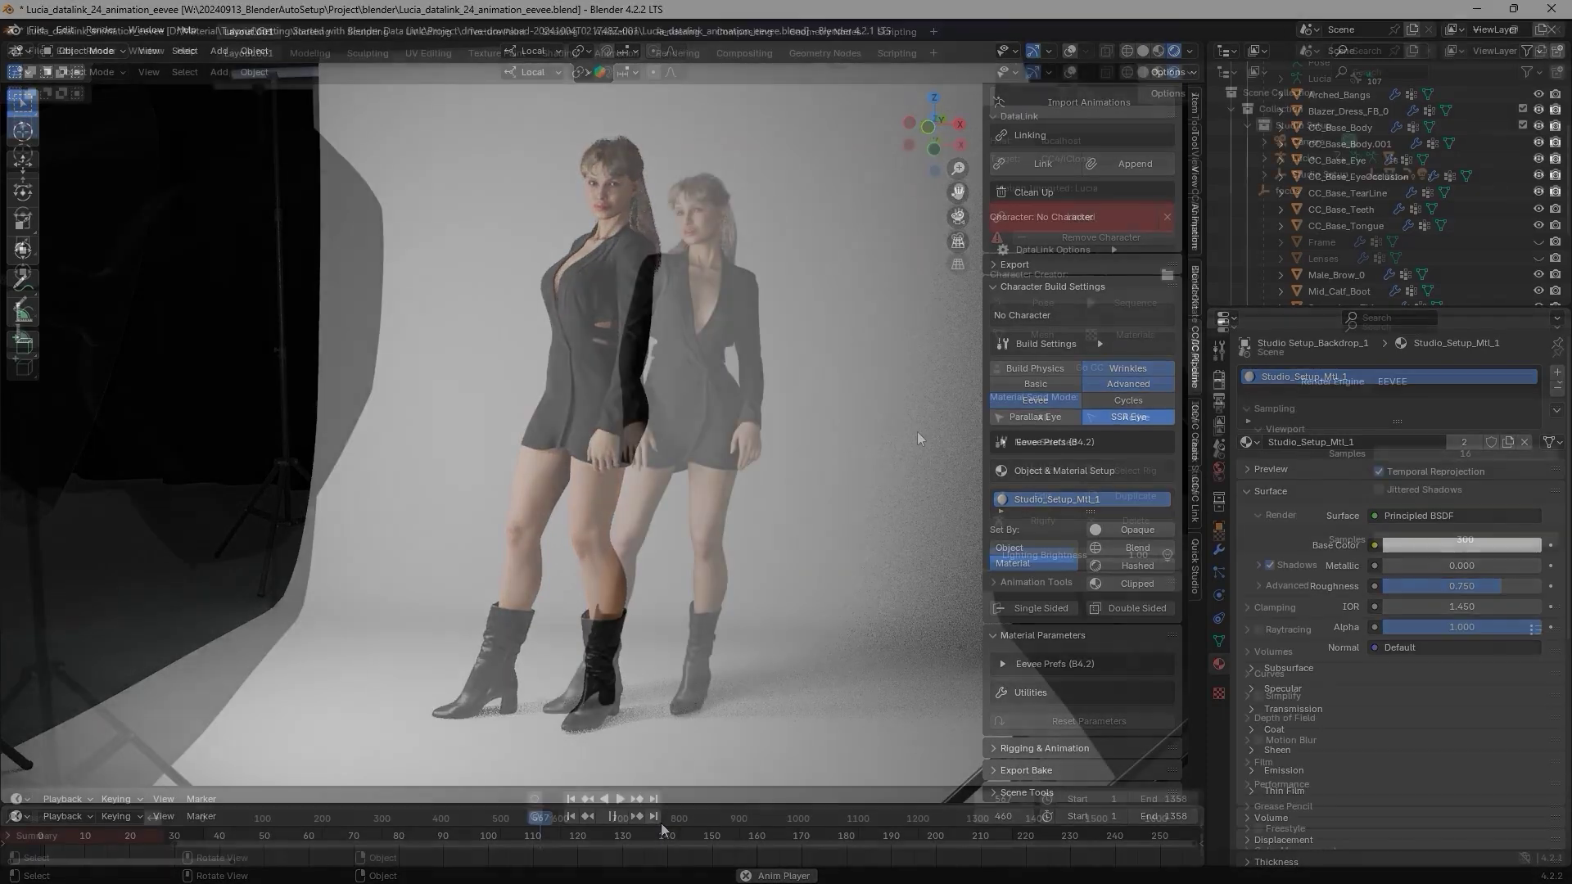
- Expand Blender's Animation Tools and load the Lucia|A|DataLink motion set onto the character
left_click(995, 582)
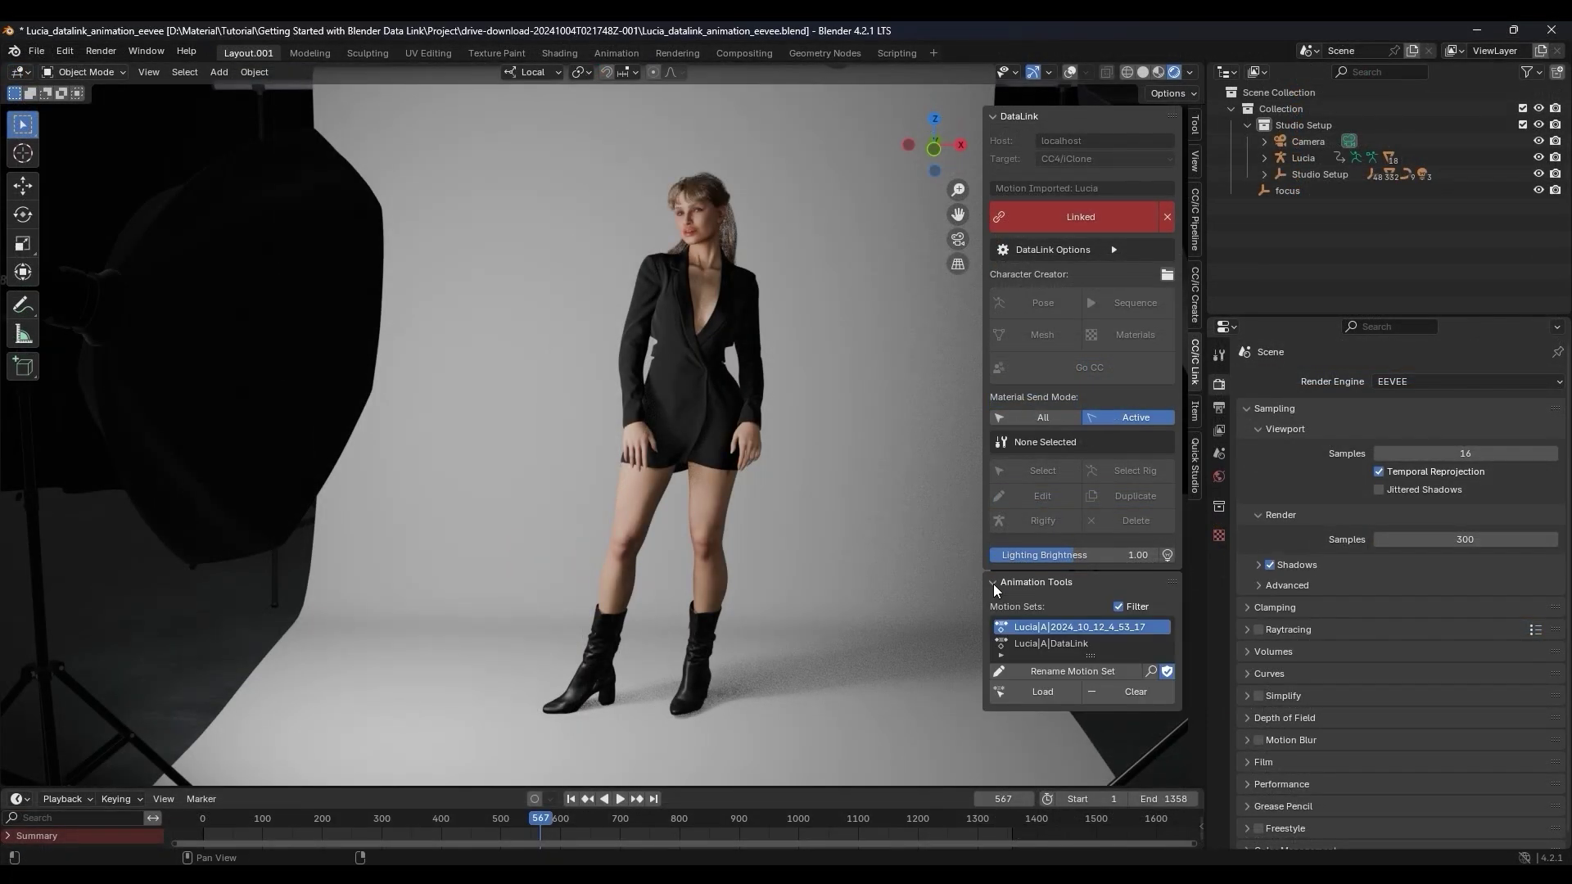
left_click(1028, 645)
left_click(1033, 631)
left_click(1040, 644)
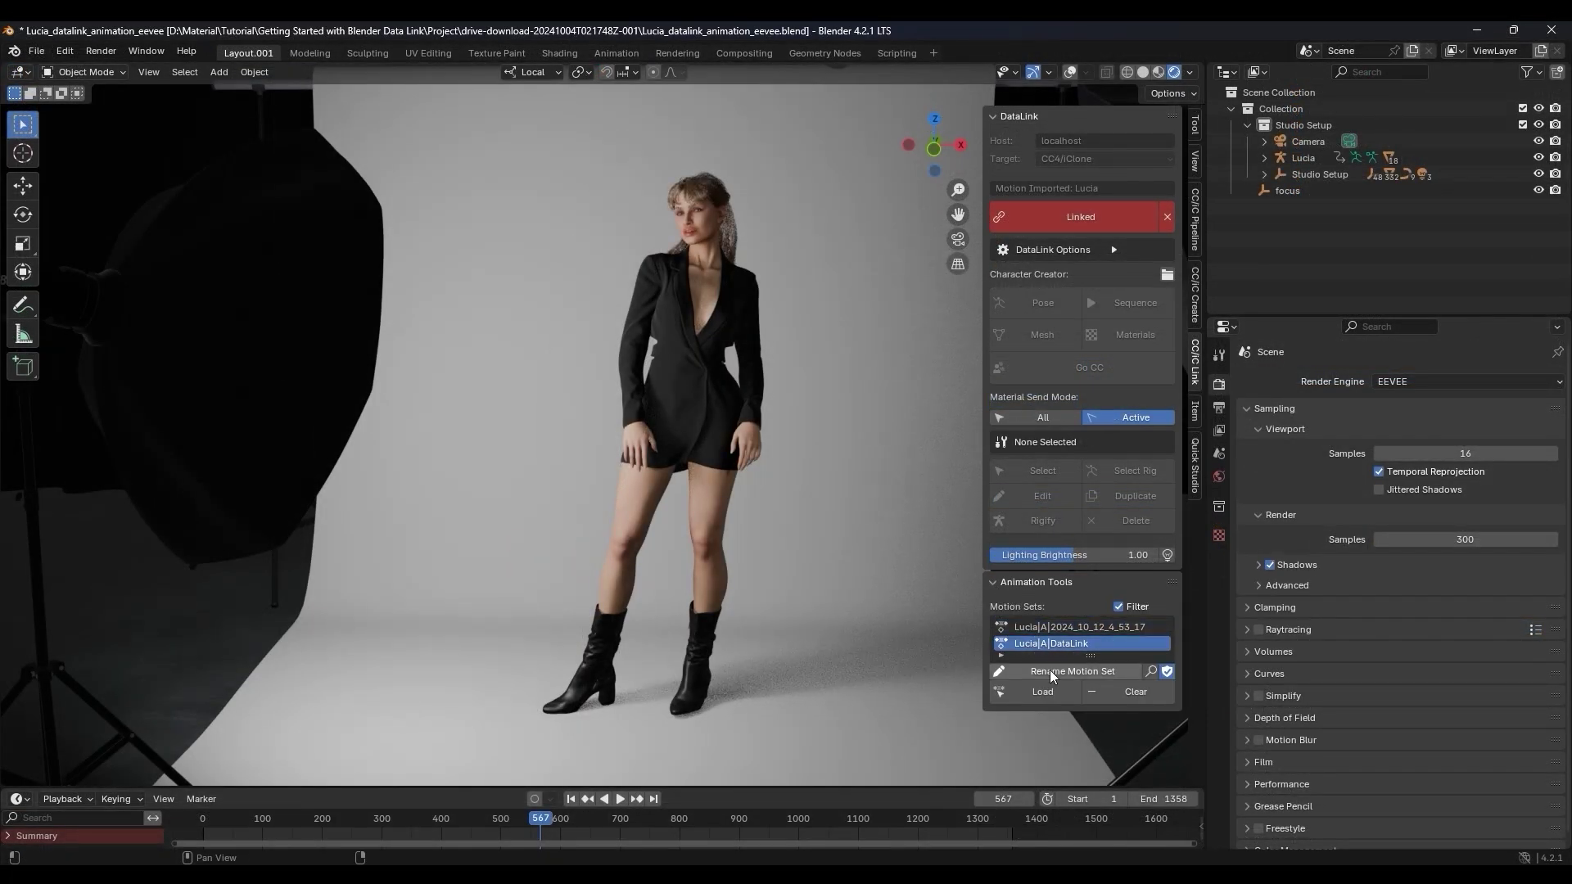
left_click(1041, 694)
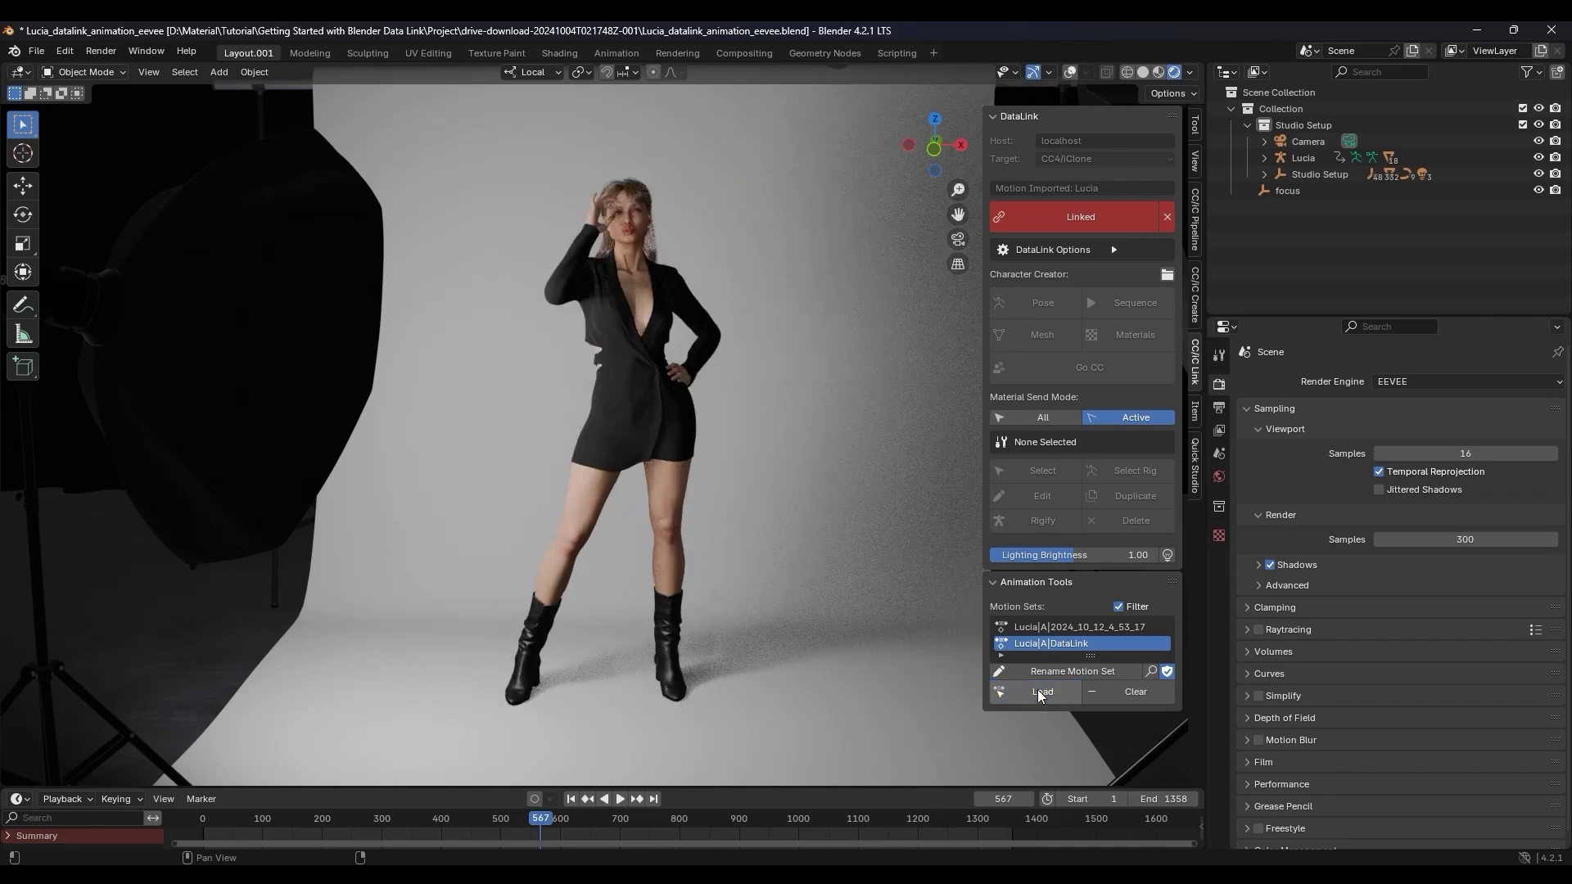
- Load the Lucia|A|2024_10_12_4_53_17 motion set and scrub through the timeline to preview it
left_click(1039, 627)
left_click(1042, 692)
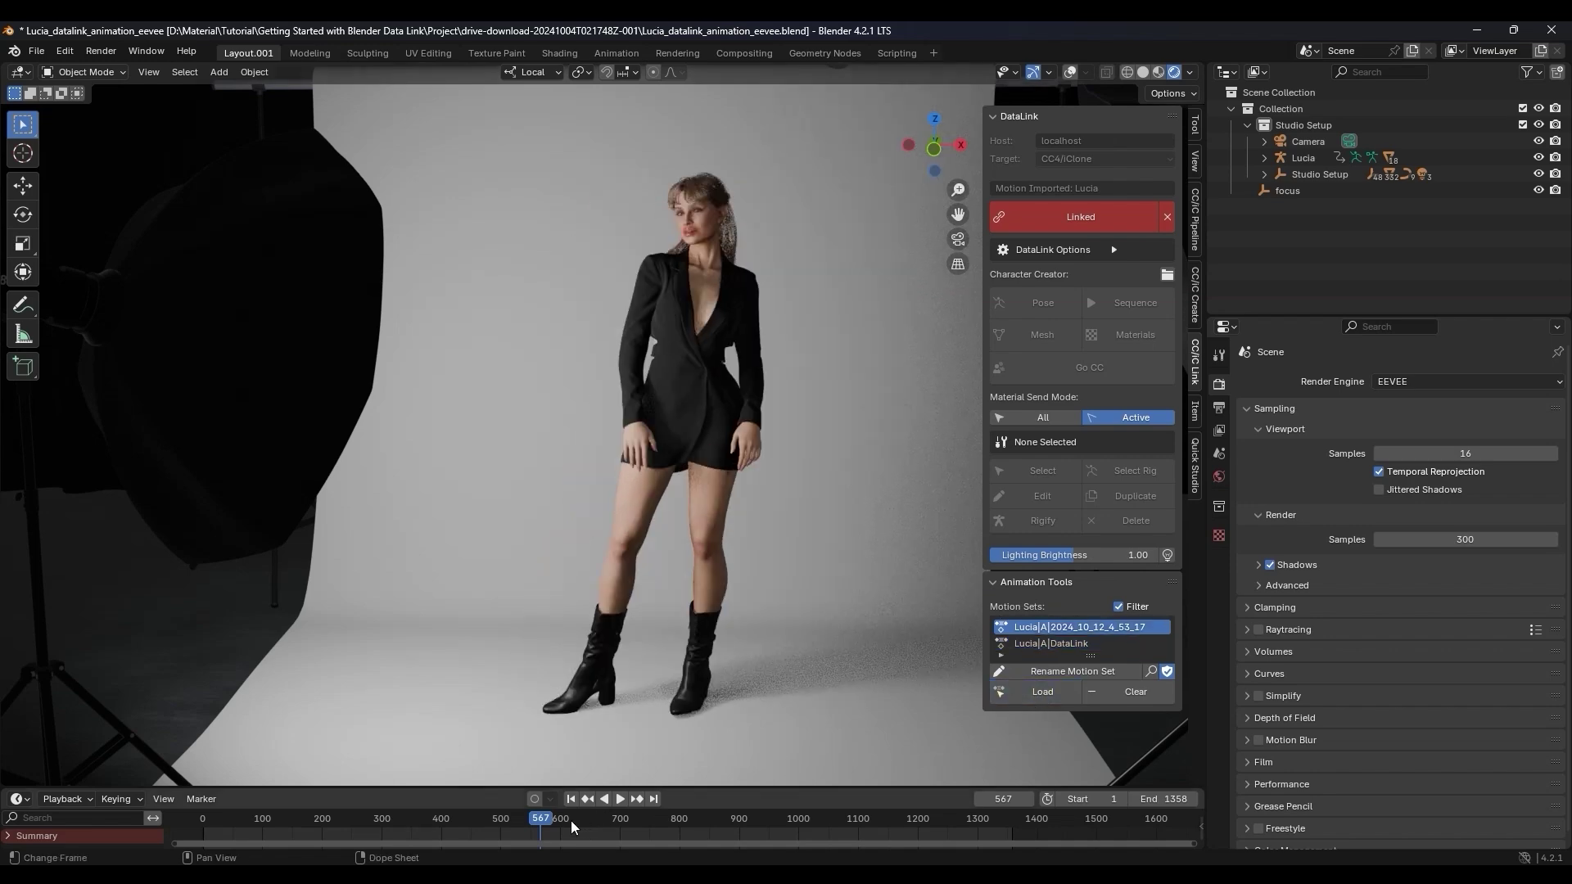
left_click_drag(571, 827, 997, 824)
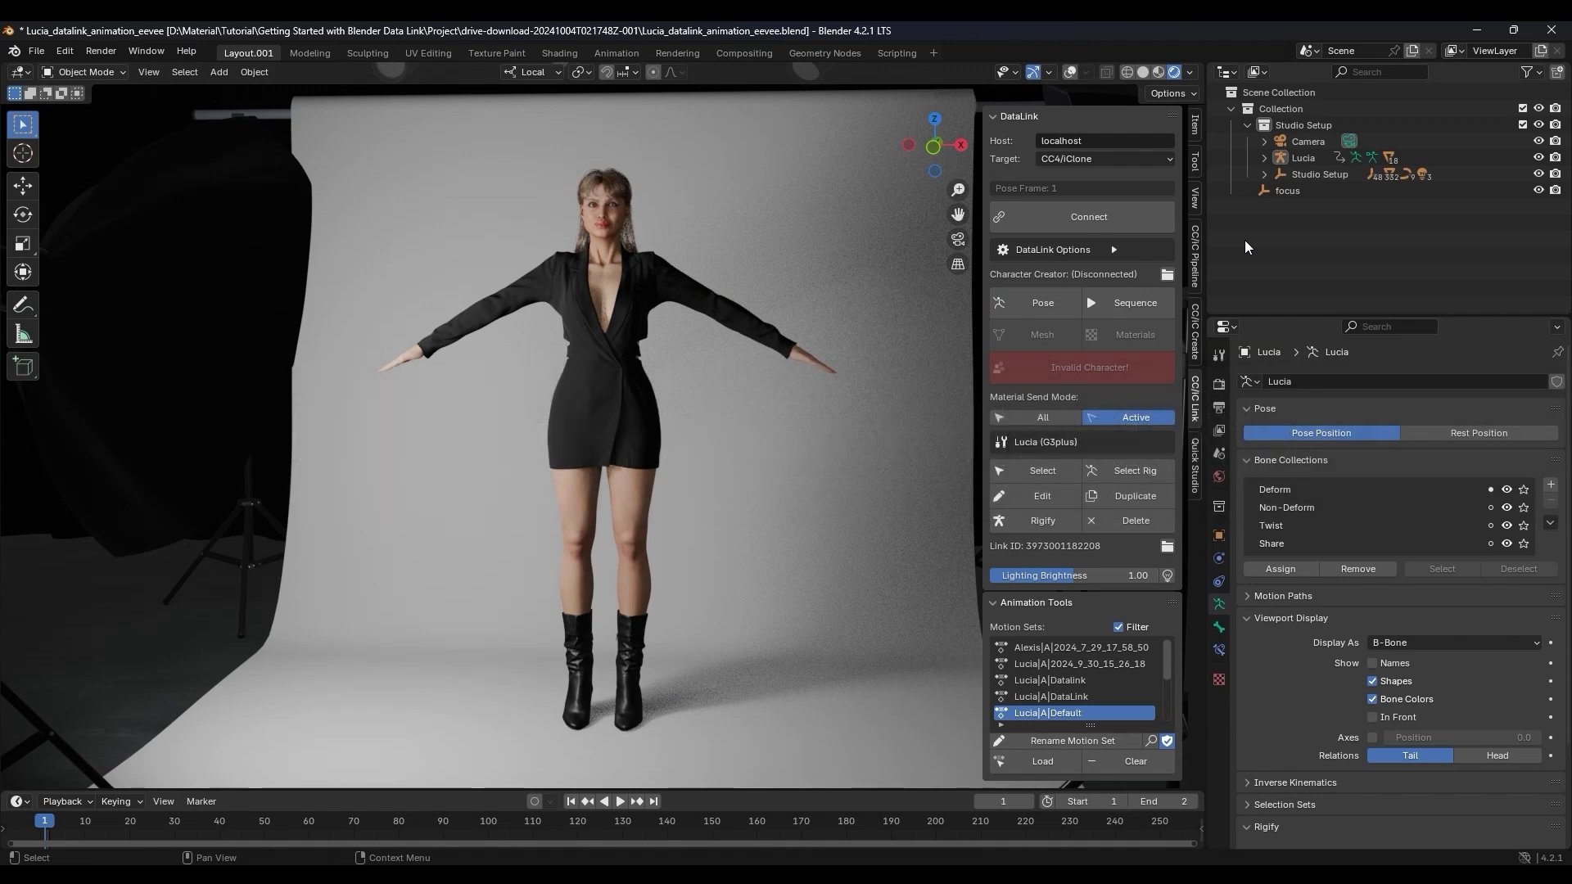
- Select the Lucia armature, turn on the viewport overlays and convert the character to a Rigify rig
left_click(1298, 159)
left_click(1070, 72)
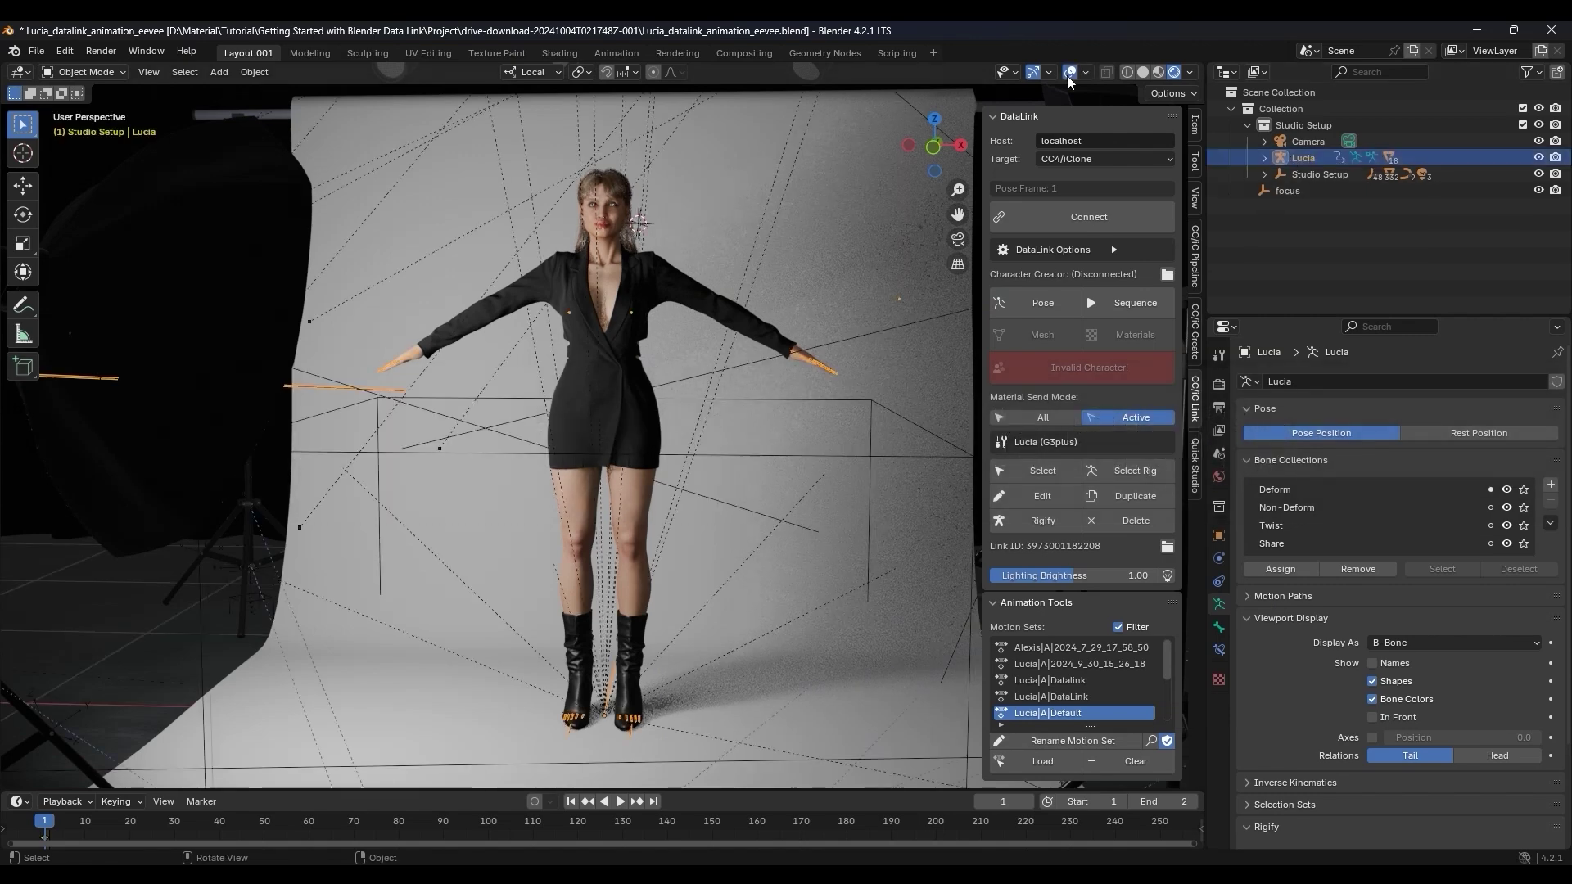
left_click(1030, 527)
- Switch the Lucia_Rigify rig to Pose Mode and move and rotate its arm and hand controls in toward the body
left_click(82, 72)
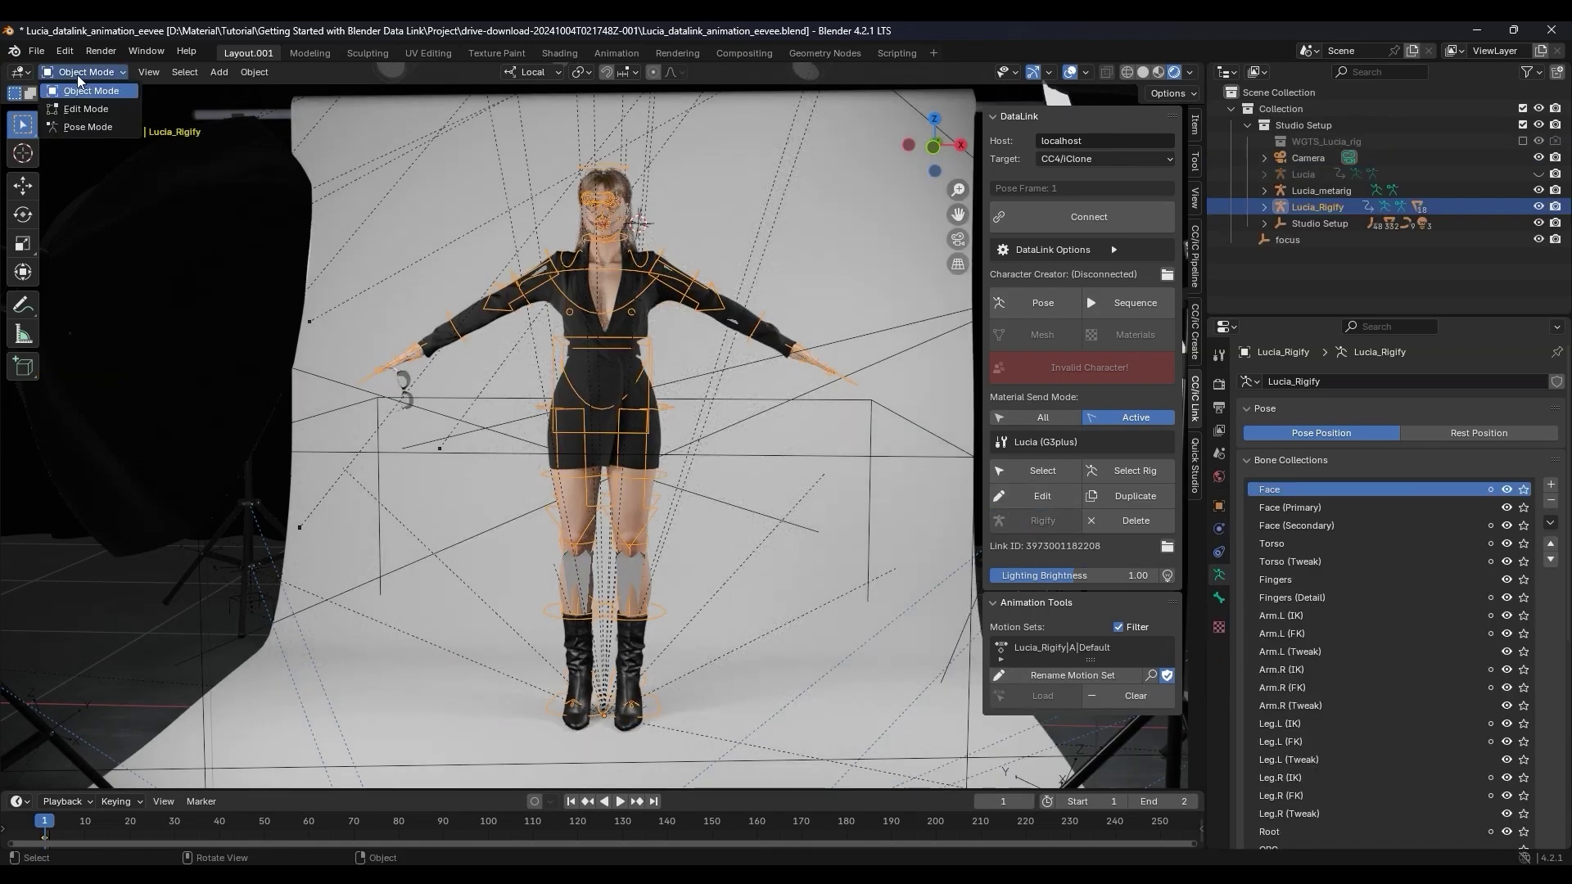
left_click(81, 127)
scroll(814, 404, "up", 5)
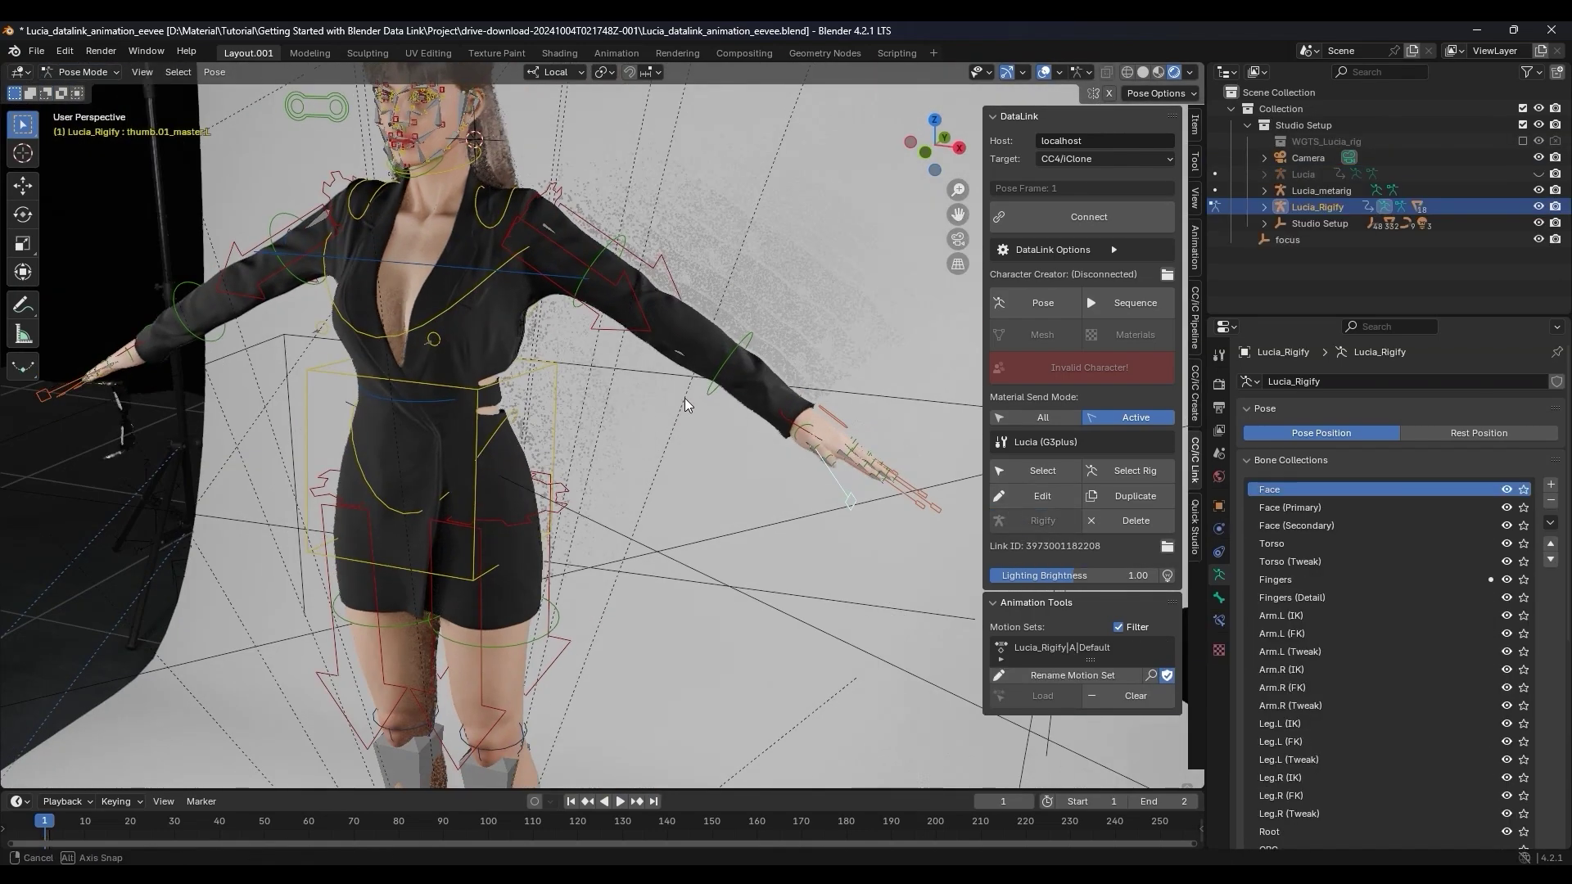
key("g")
left_click(571, 478)
scroll(569, 491, "up", 3)
key("g")
left_click(575, 397)
middle_click_drag(575, 397, 551, 624)
key("r")
left_click(578, 516)
- Refine the character's pose by moving and rotating further rig controls, including a rotation about the Z axis
scroll(551, 625, "up", 3)
key("g")
left_click(813, 438)
middle_click_drag(813, 437, 572, 407)
key("r")
left_click(572, 407)
left_click(600, 470)
middle_click_drag(617, 467, 664, 573, "shift")
key("r")
key("z")
left_click(716, 460)
middle_click_drag(715, 460, 696, 122, "shift")
- Move the right foot IK control sideways along the X axis and rotate it
left_click(533, 626)
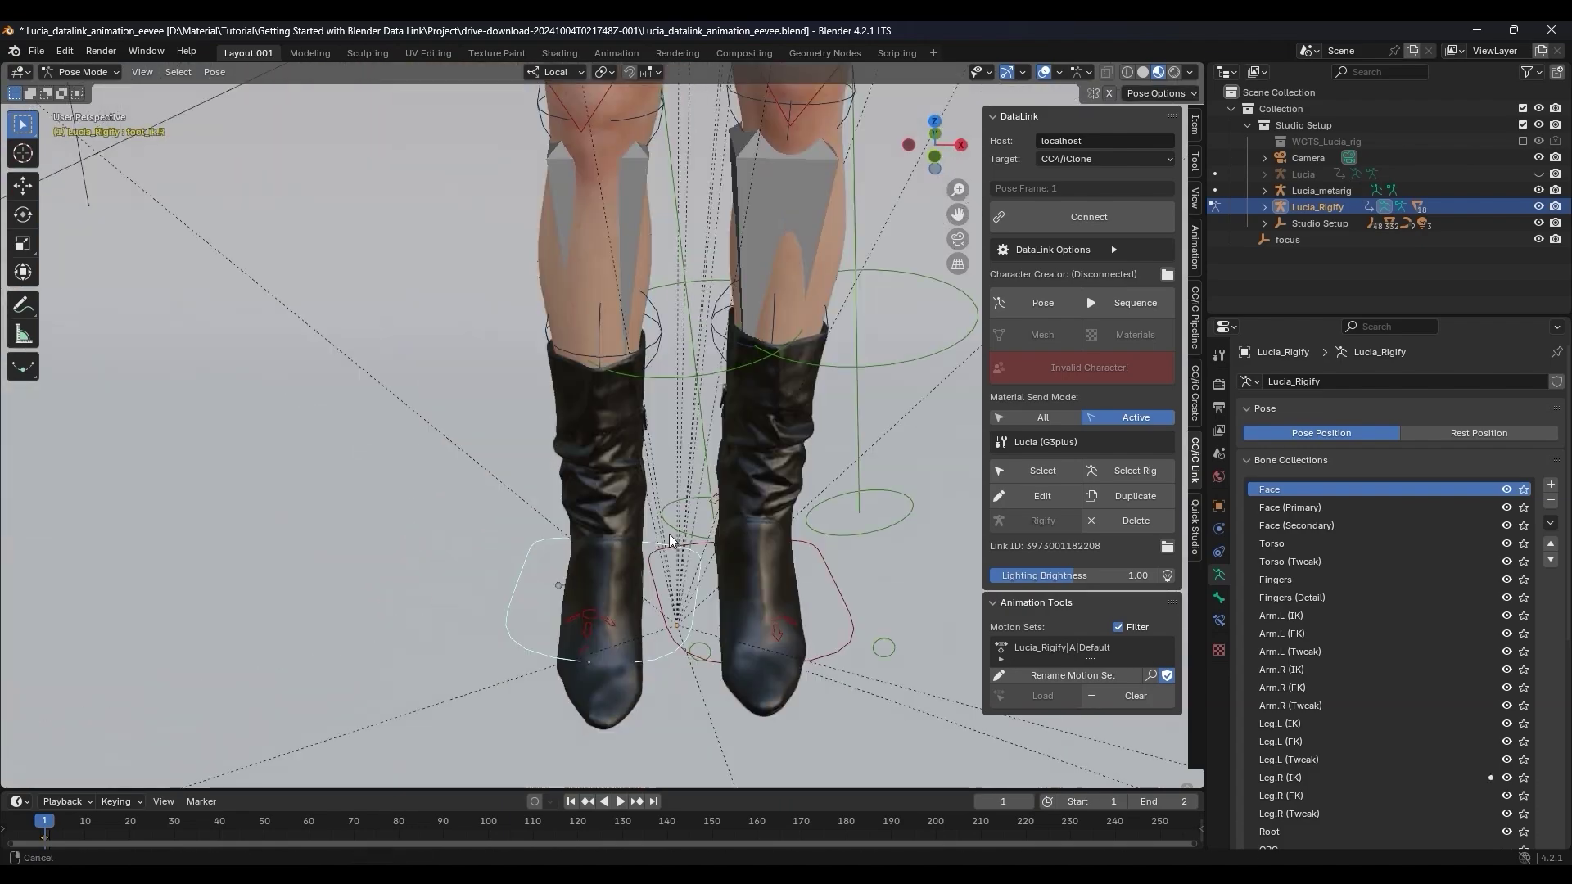
key("g")
key("x")
left_click(327, 500)
middle_click_drag(327, 500, 564, 520, "shift")
key("r")
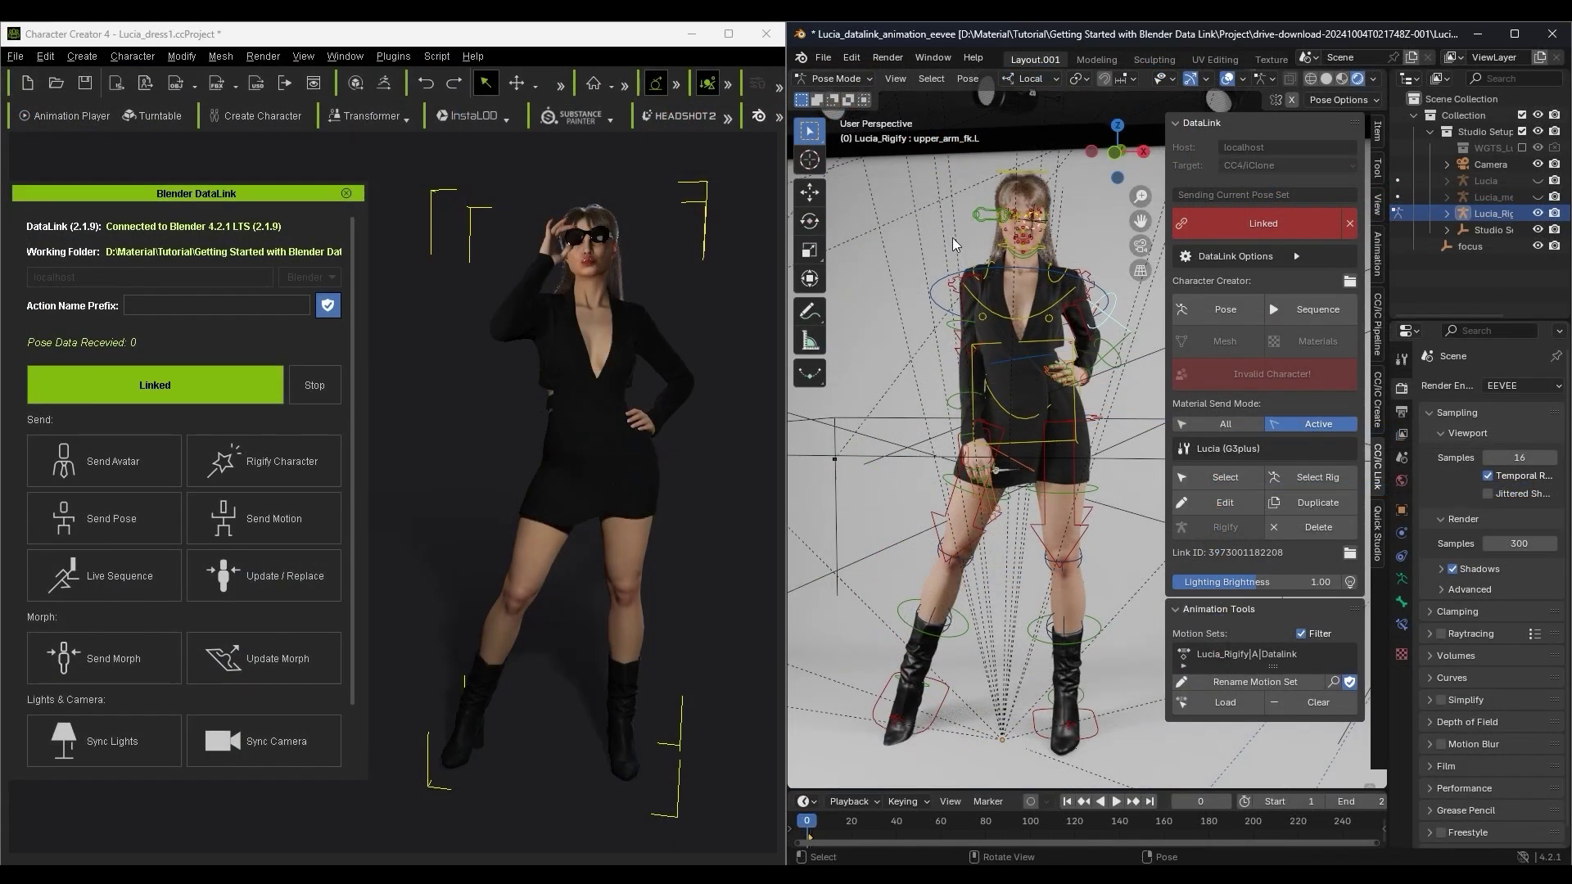
- Switch the Lucia_Rigify rig back to Object Mode
left_click(837, 79)
left_click(848, 98)
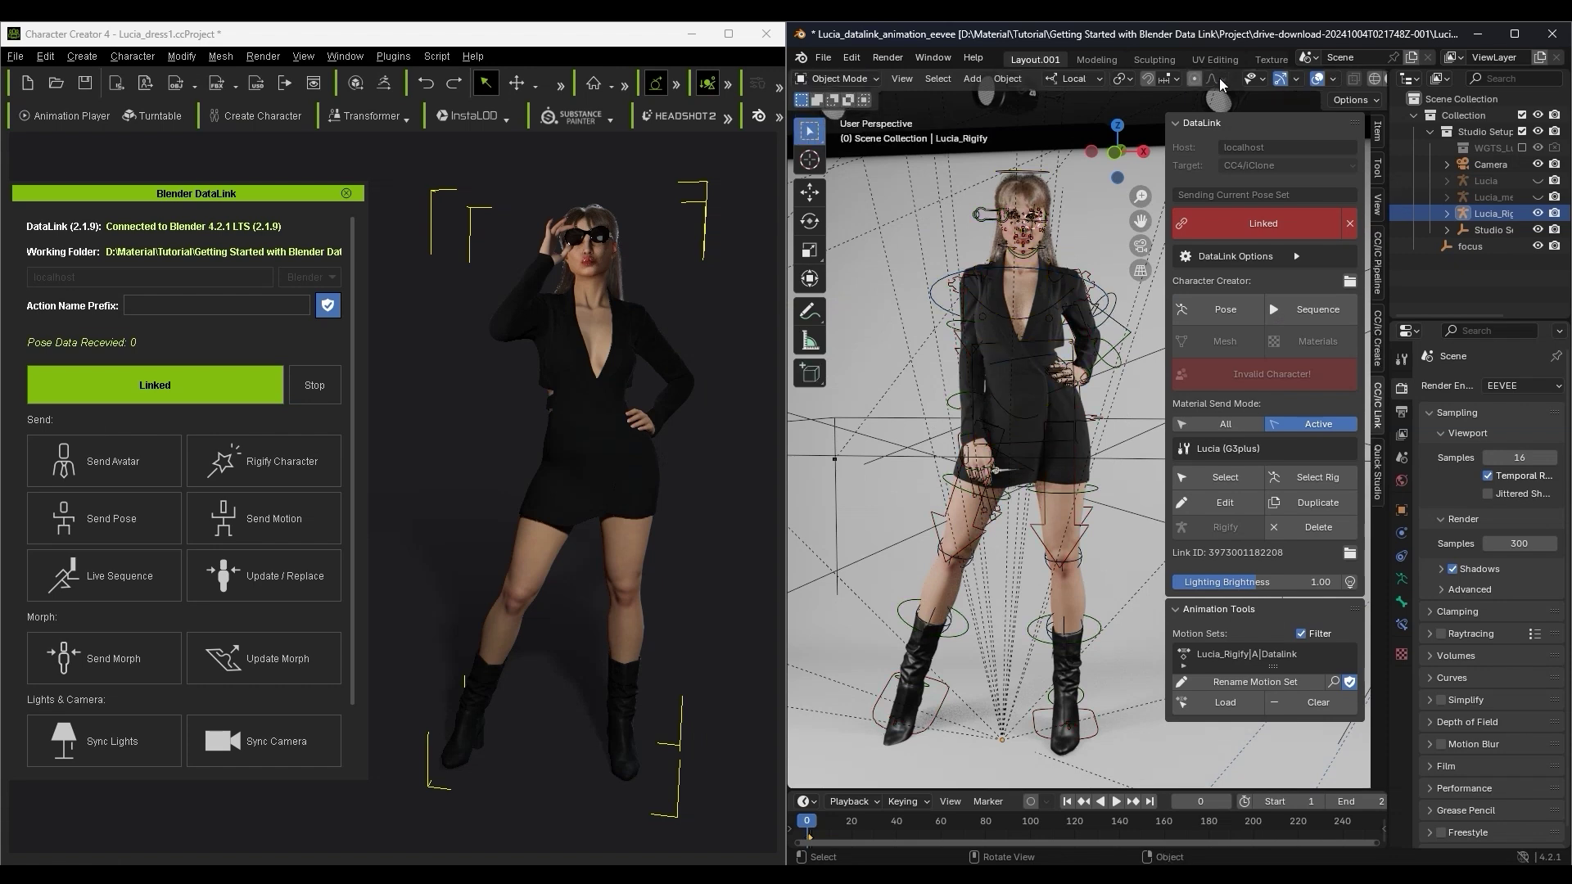
- Hide the viewport overlays and send the Lucia_Rigify pose to Character Creator through DataLink
left_click(1318, 78)
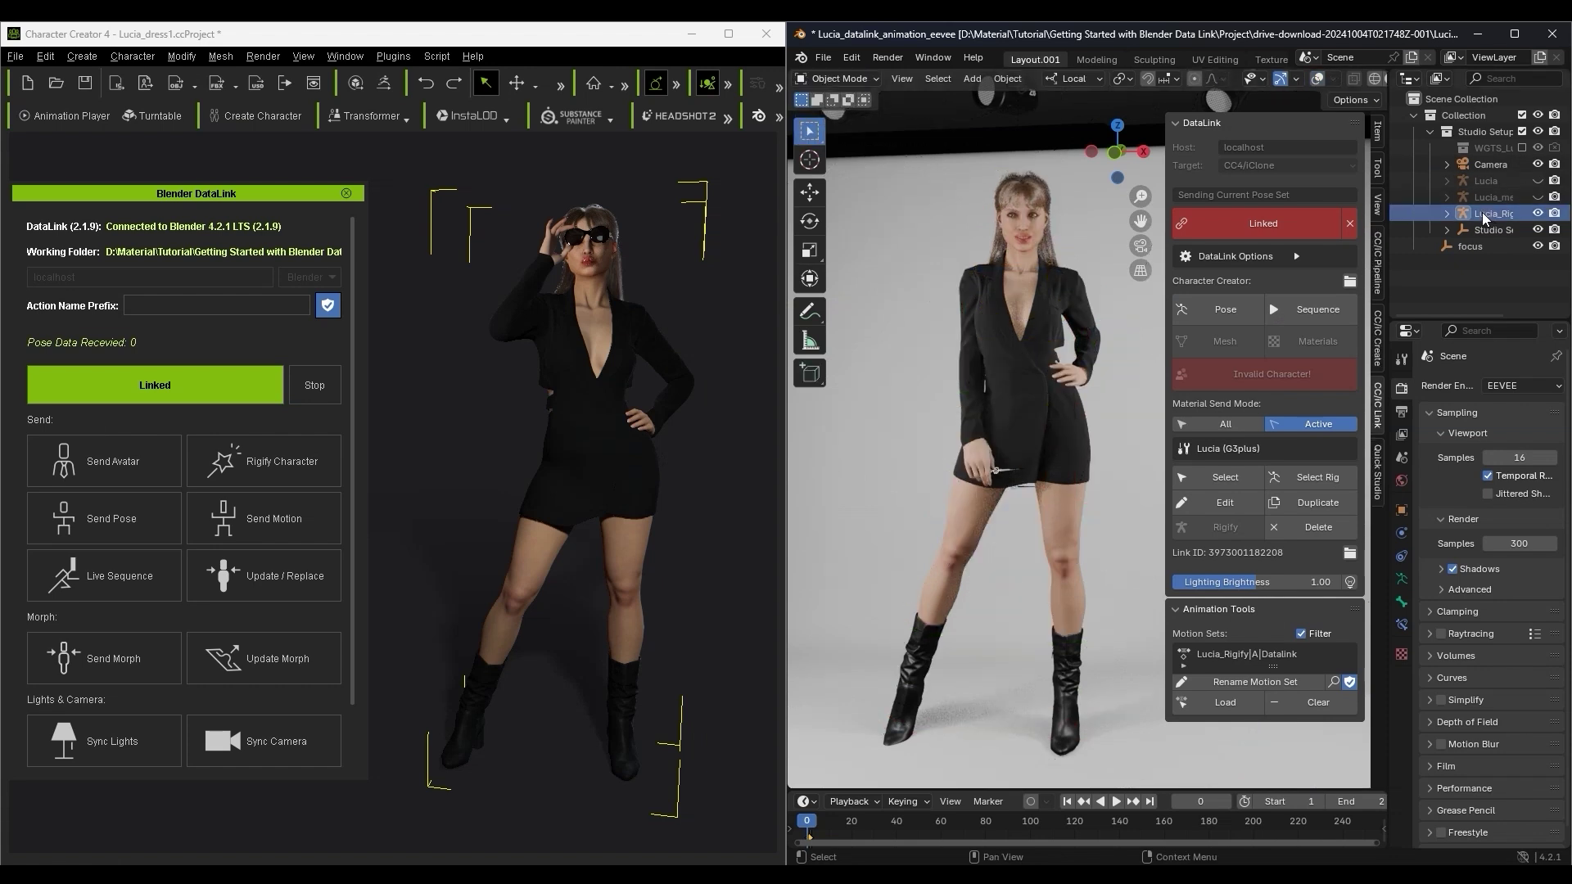
left_click(1244, 316)
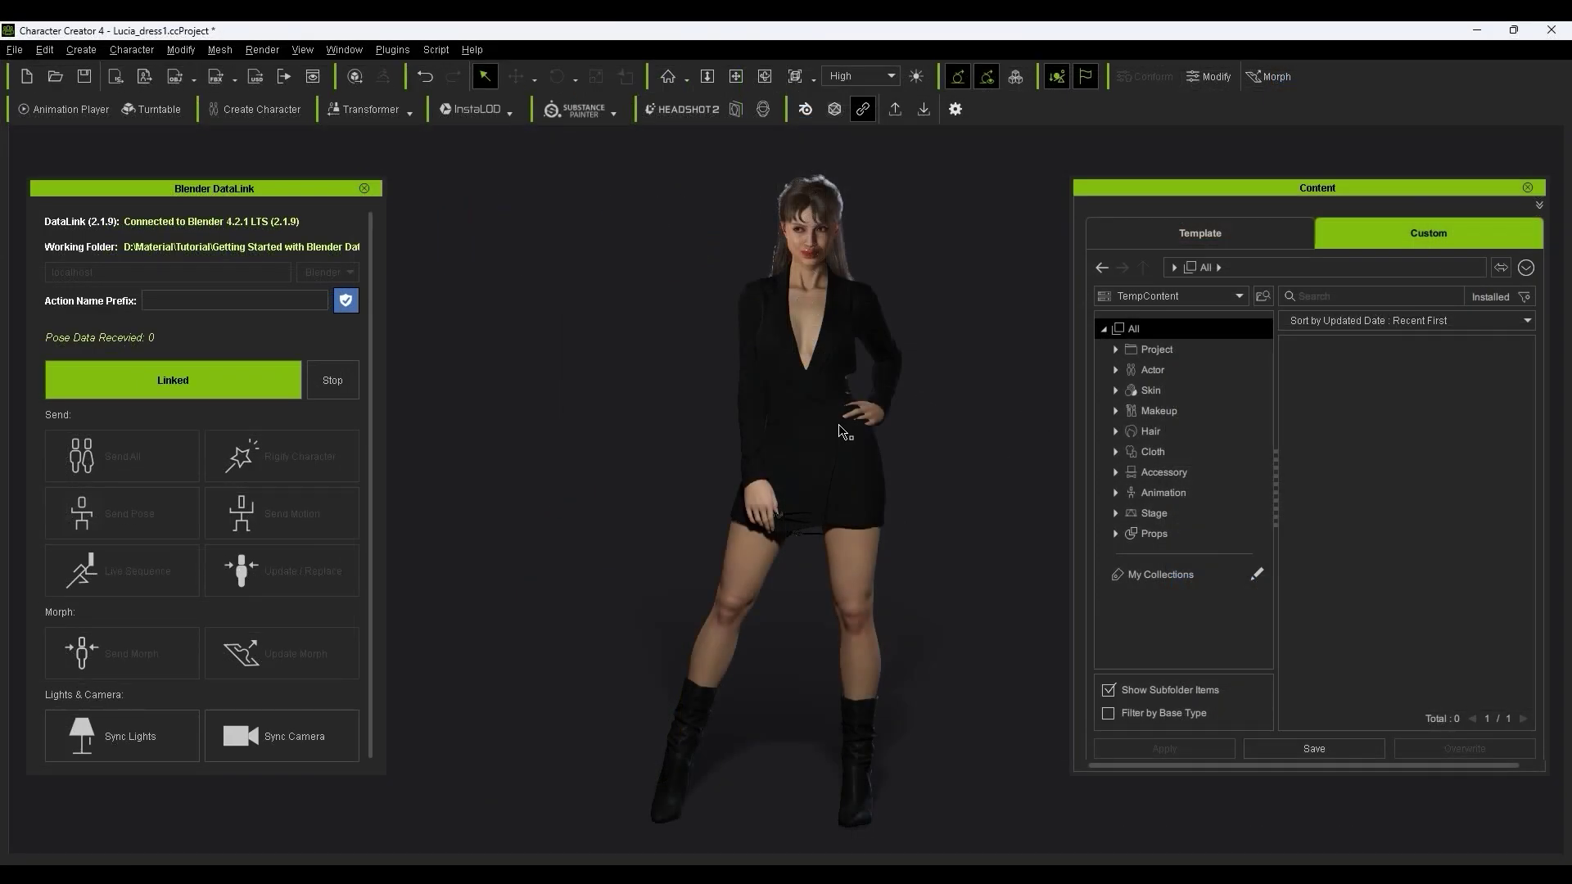
- In Character Creator, select Lucia and save her pose to the custom content as an Animation/Motion-Plus asset named Motion01
left_click(844, 432)
left_click(1266, 742)
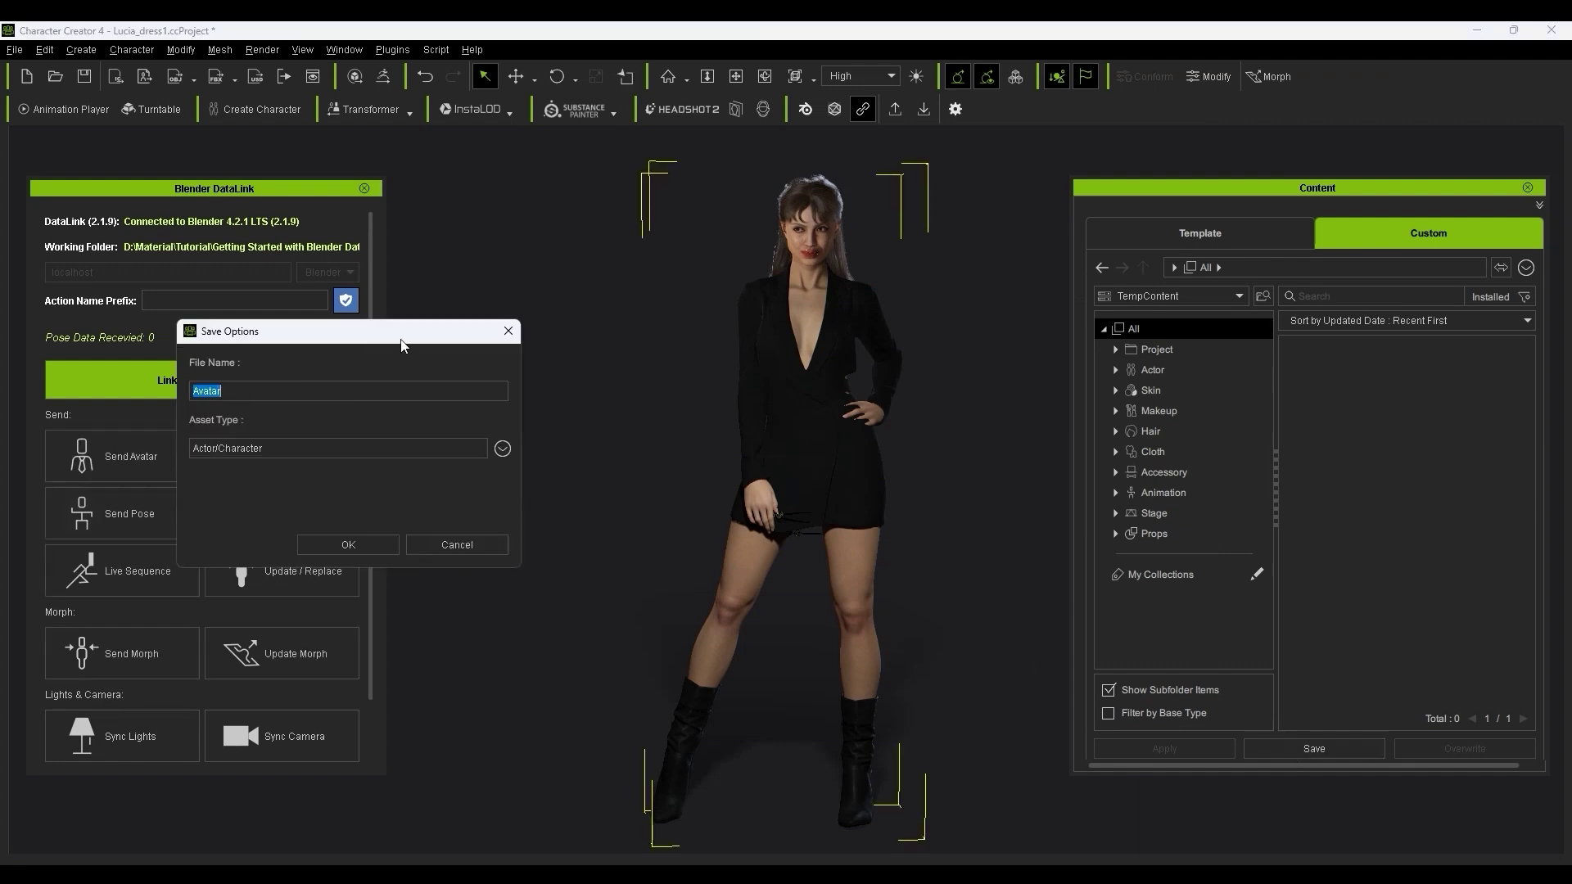
left_click_drag(401, 339, 581, 308)
left_click(681, 416)
mouse_move(737, 512)
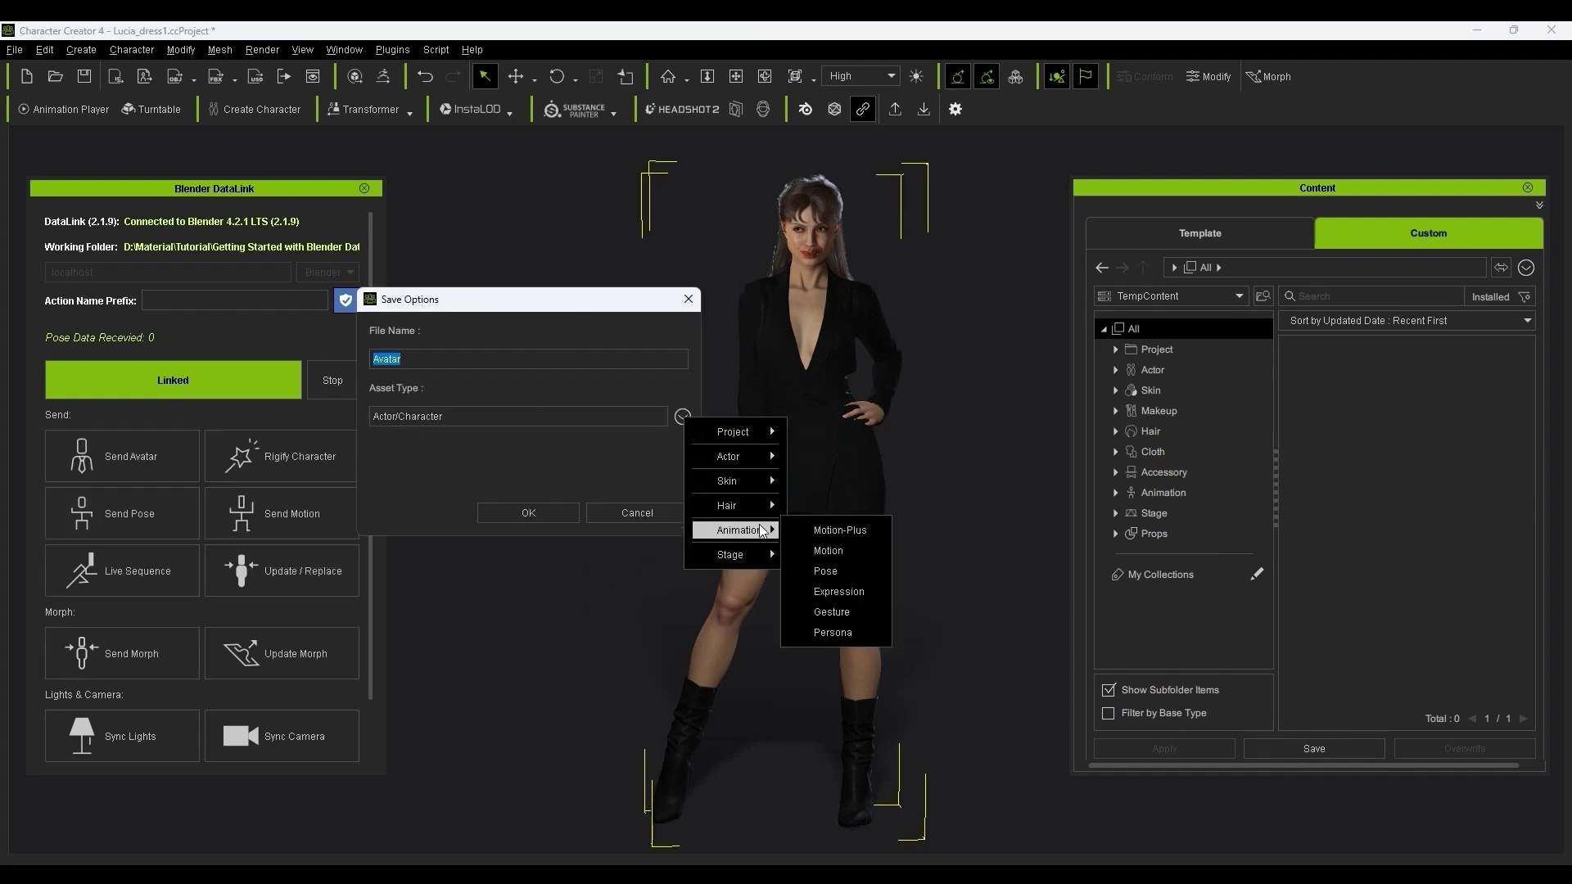
left_click(831, 532)
double_click(402, 358)
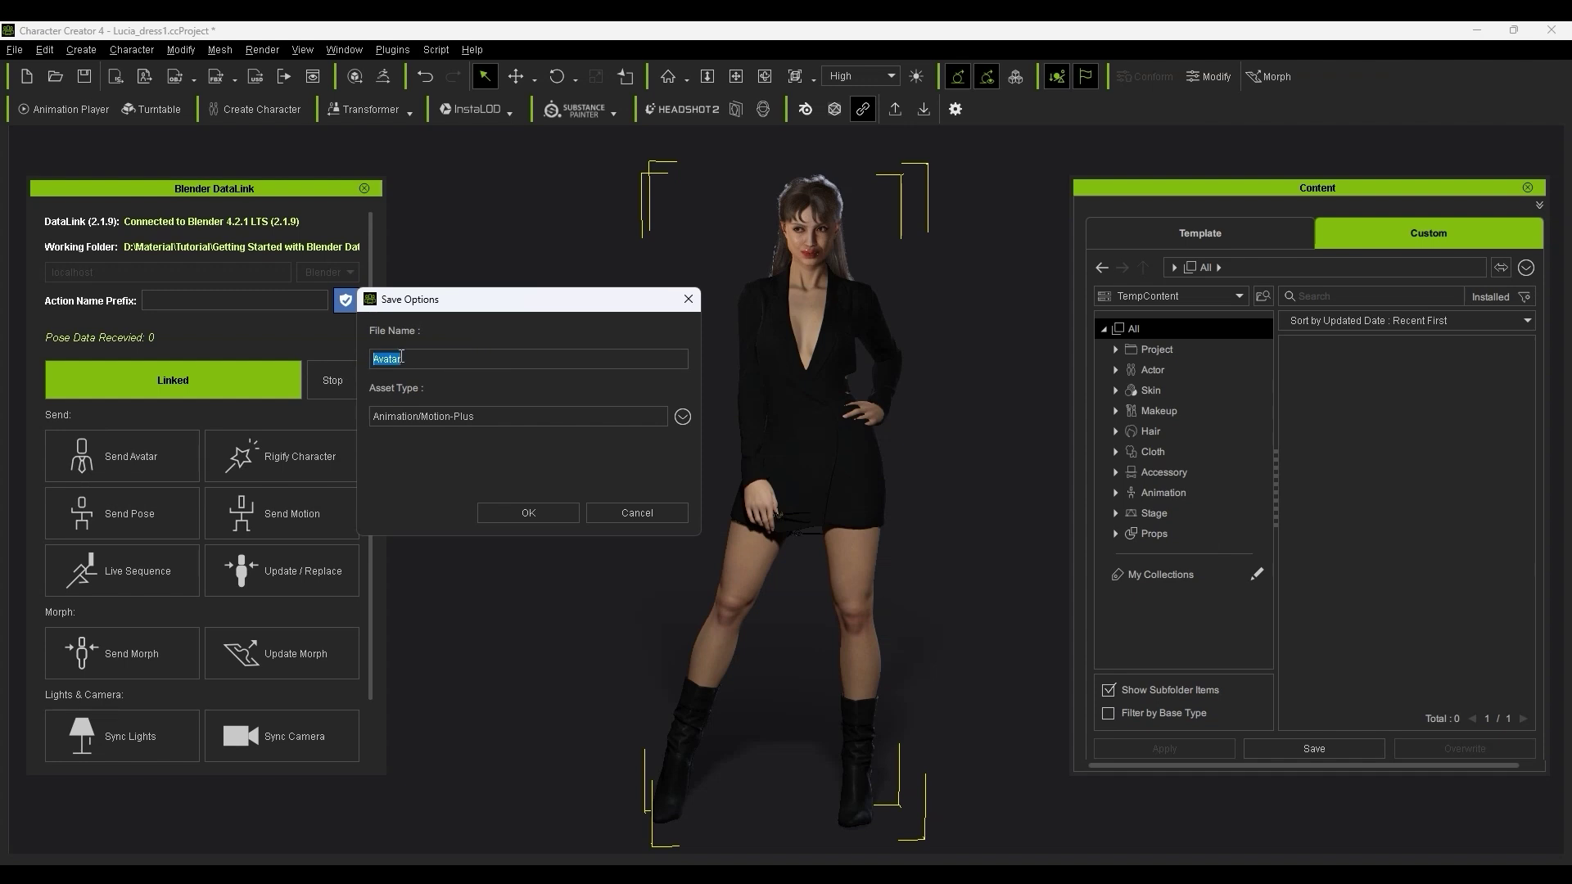
type("Motion01")
key("Return")
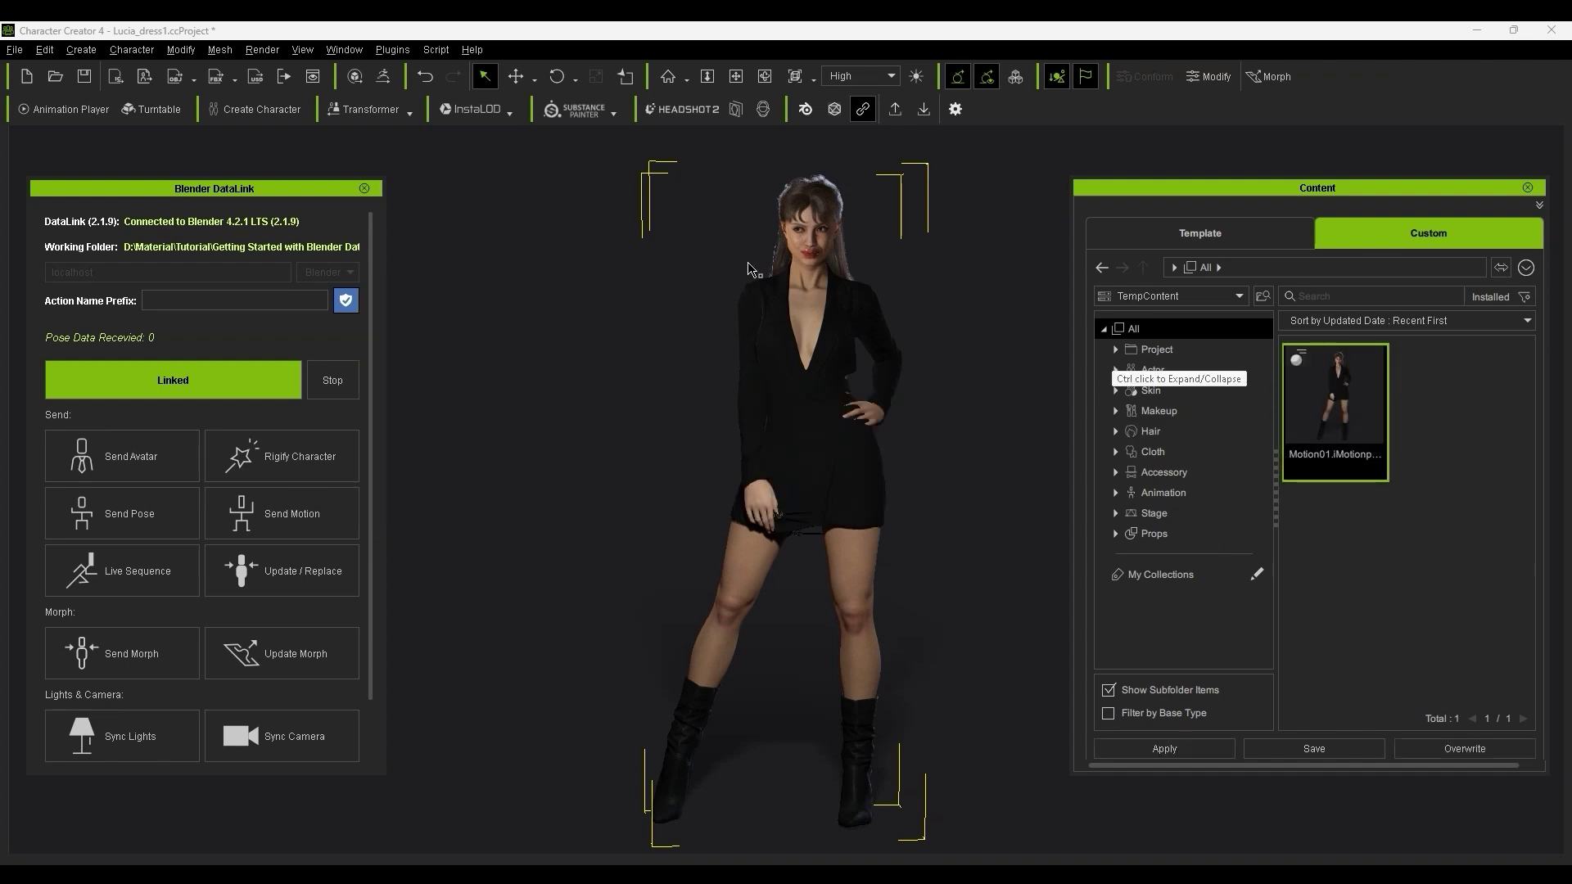
- Restore Lucia's bind pose with the Animation Player, close the player and apply the saved Motion01 asset to her
left_click(64, 109)
left_click(1053, 834)
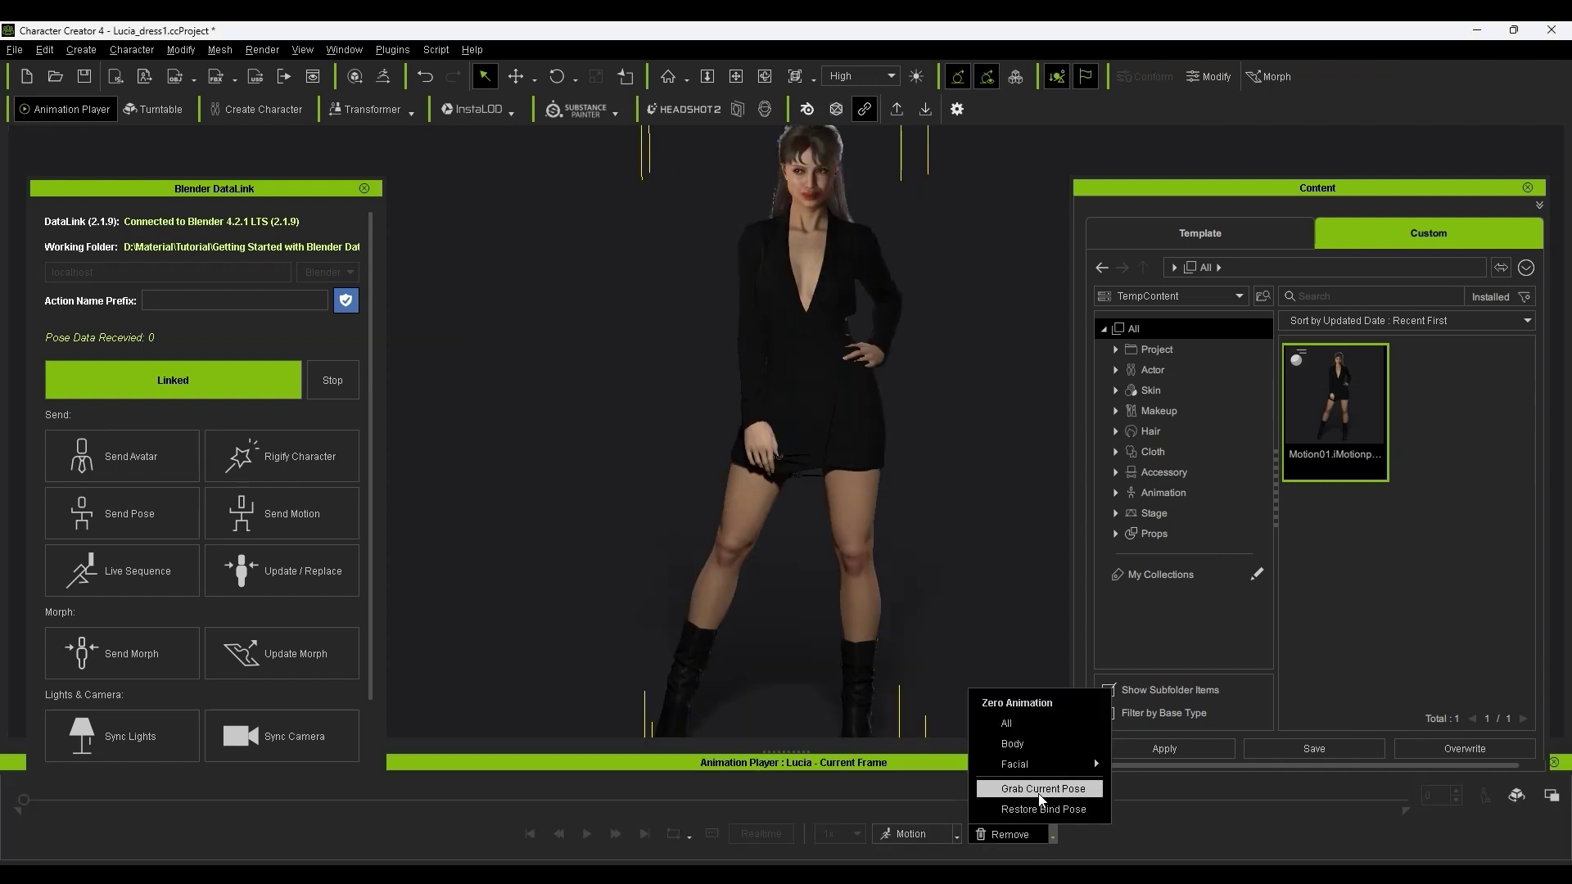
left_click(1040, 809)
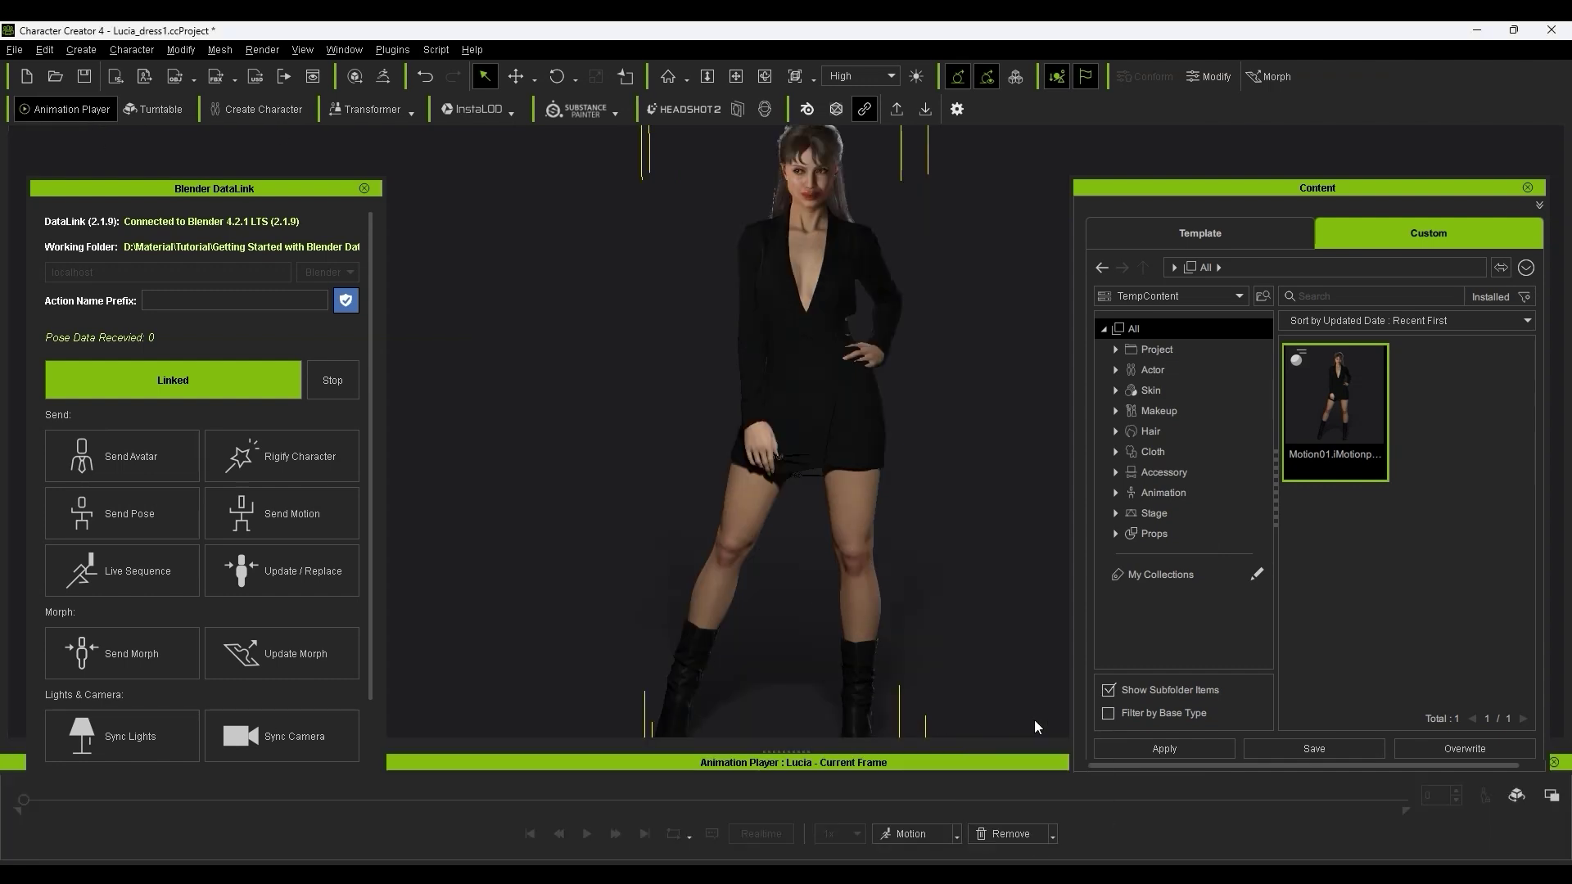
left_click(1555, 763)
left_click_drag(1315, 467, 758, 397)
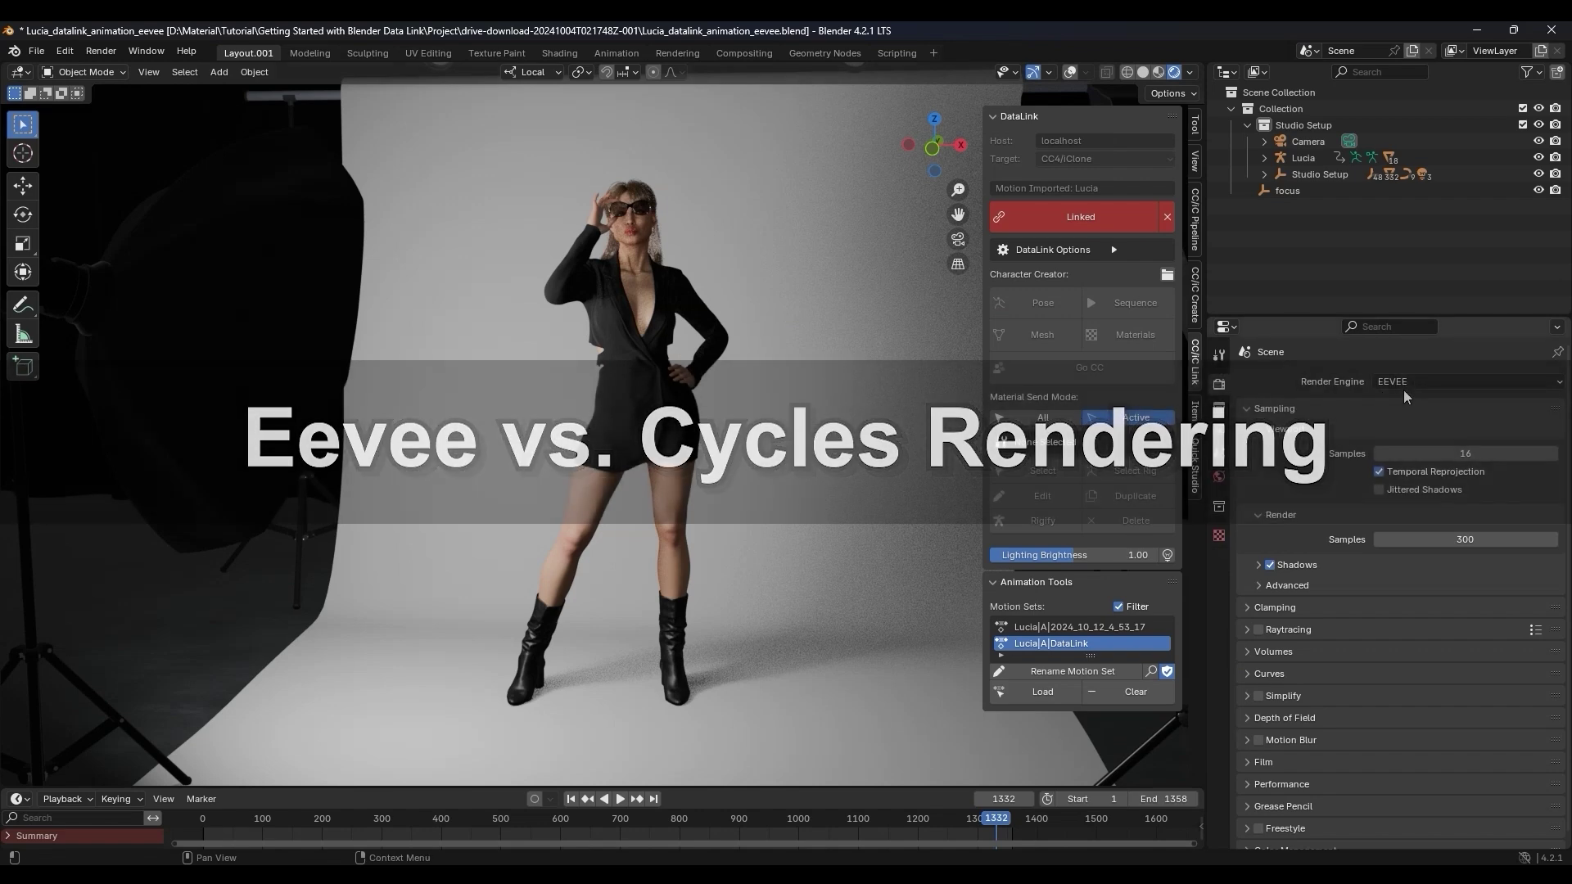
- In Blender, set Lucia's character build settings to Cycles and rebuild her shaders
left_click(1195, 232)
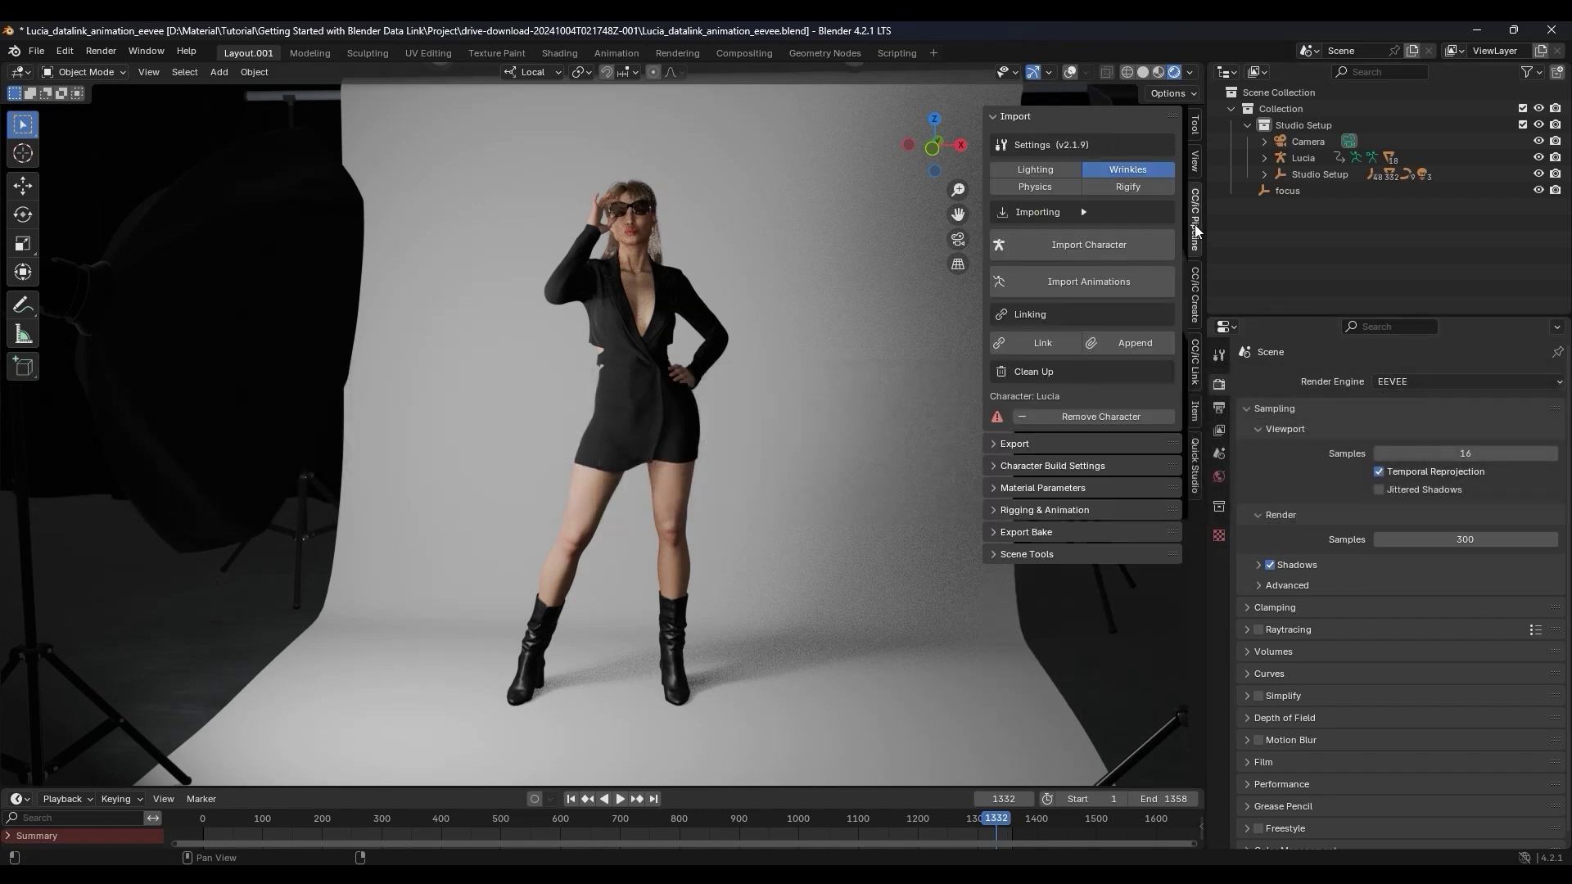
left_click(993, 466)
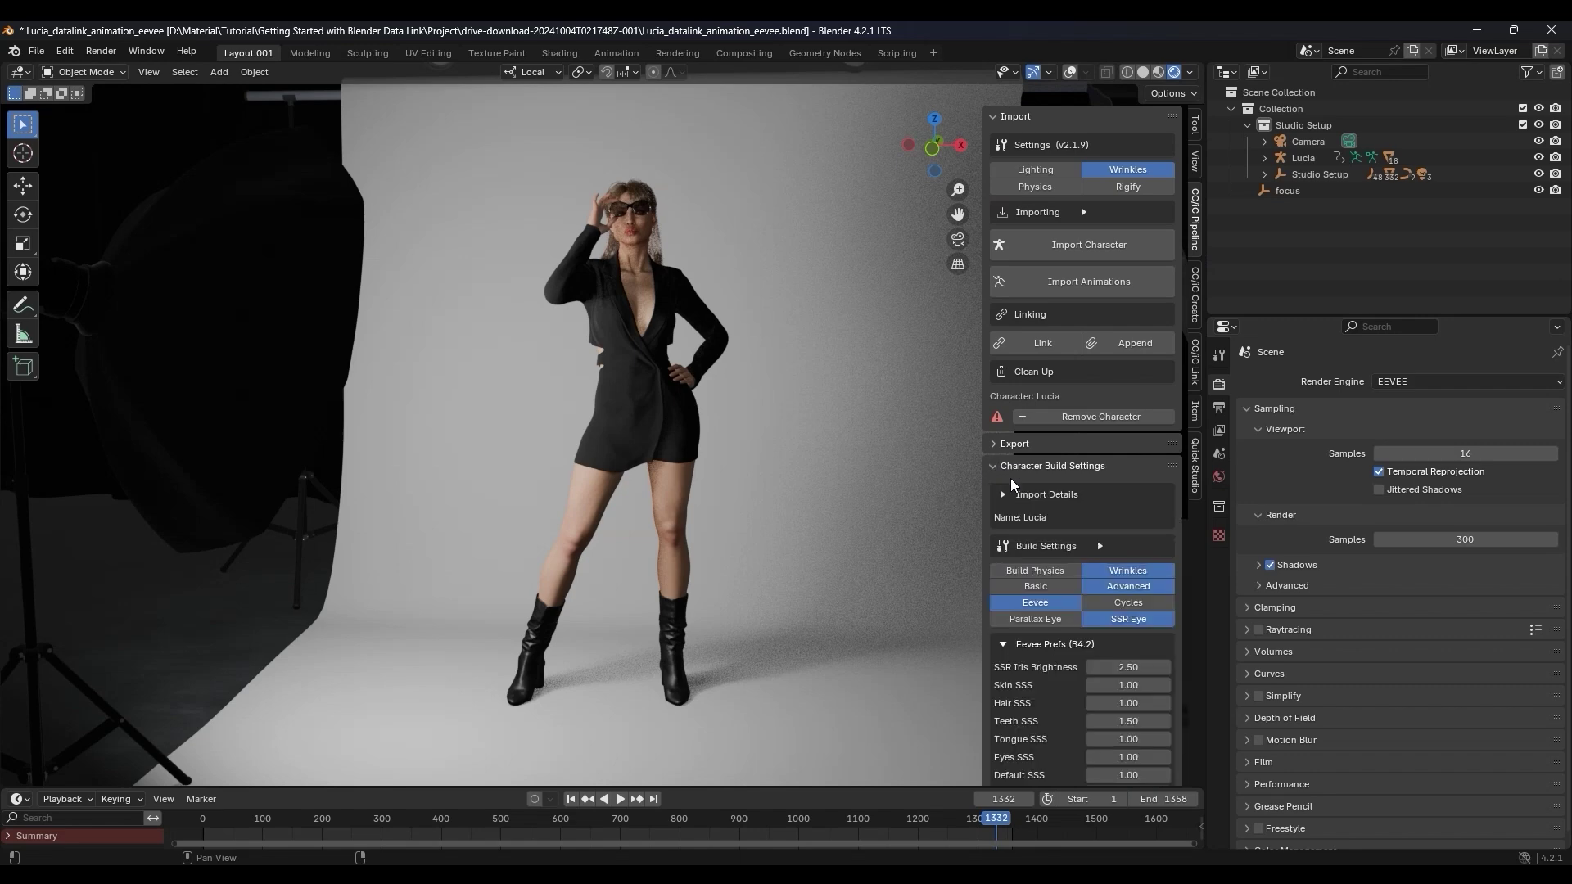
scroll(1019, 491, "down", 5)
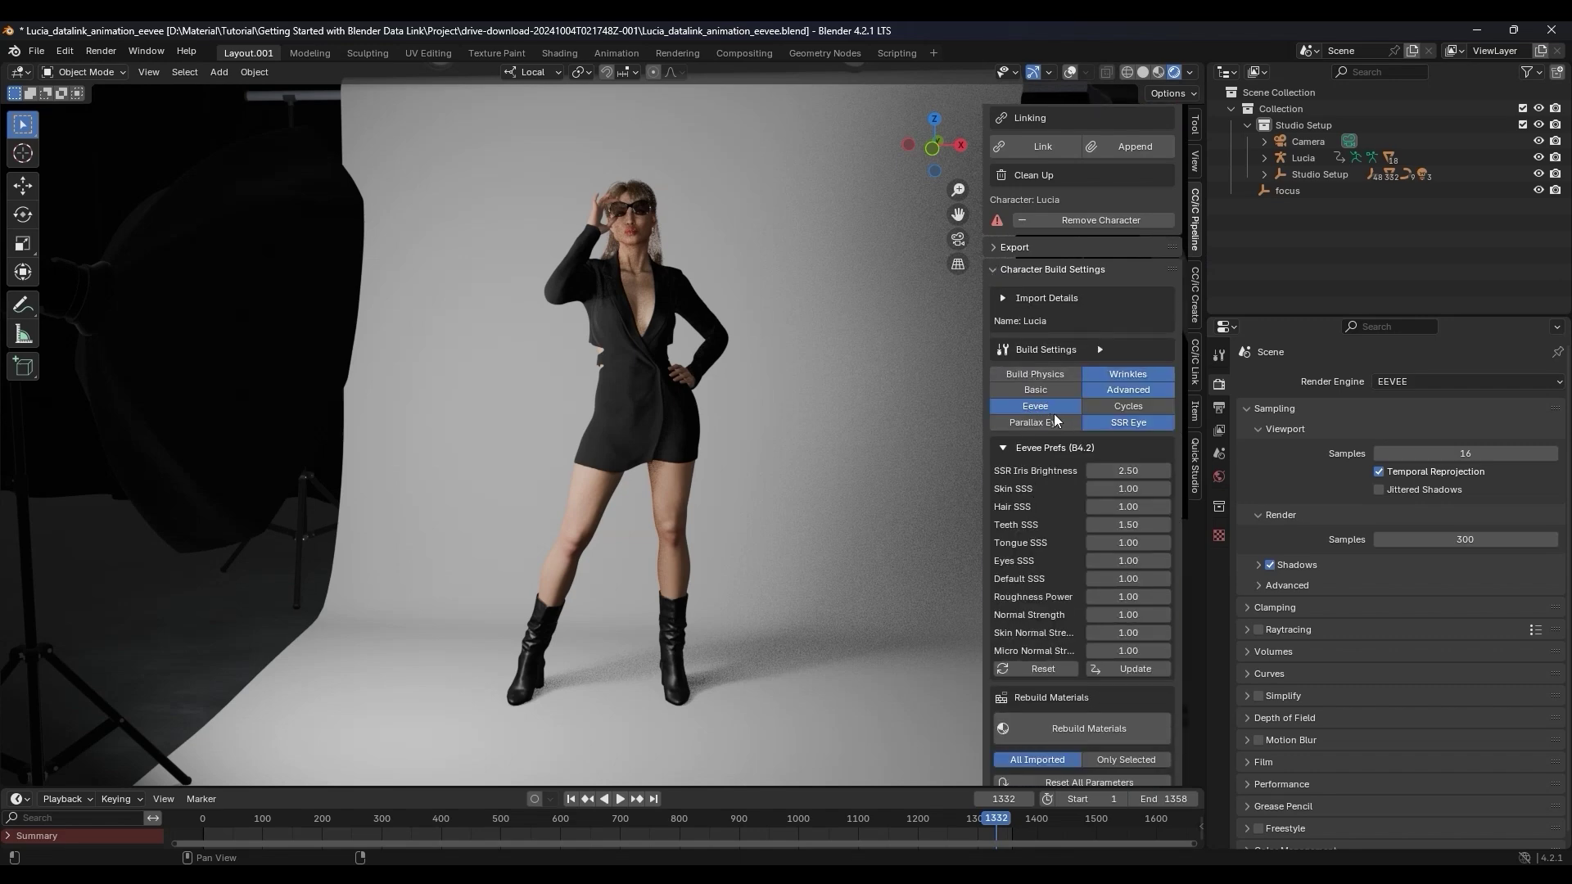
left_click(1131, 407)
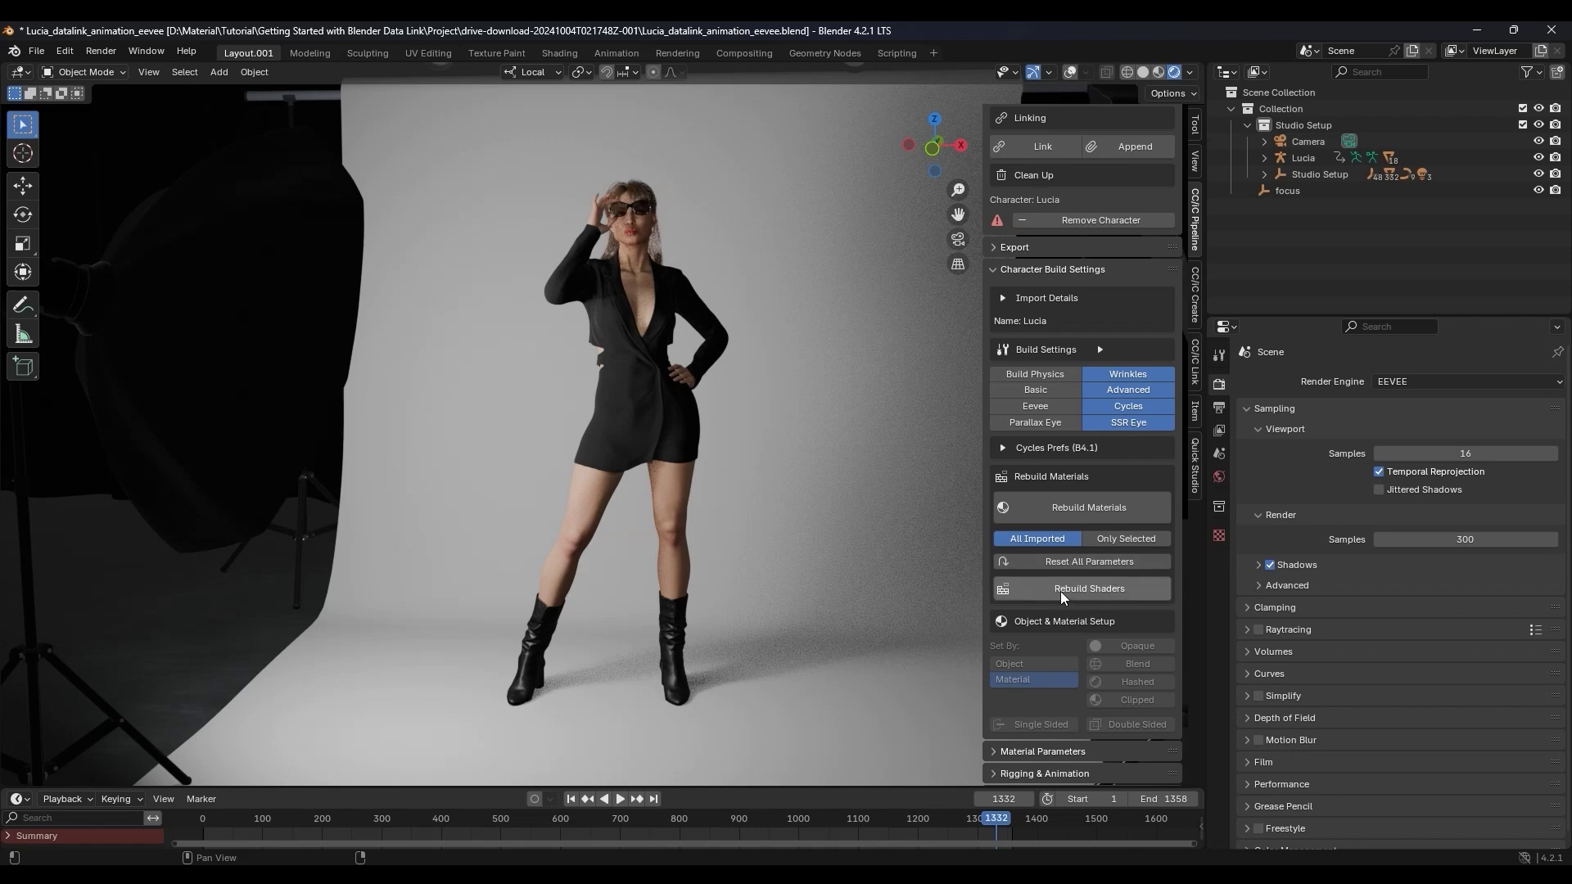
left_click(1121, 589)
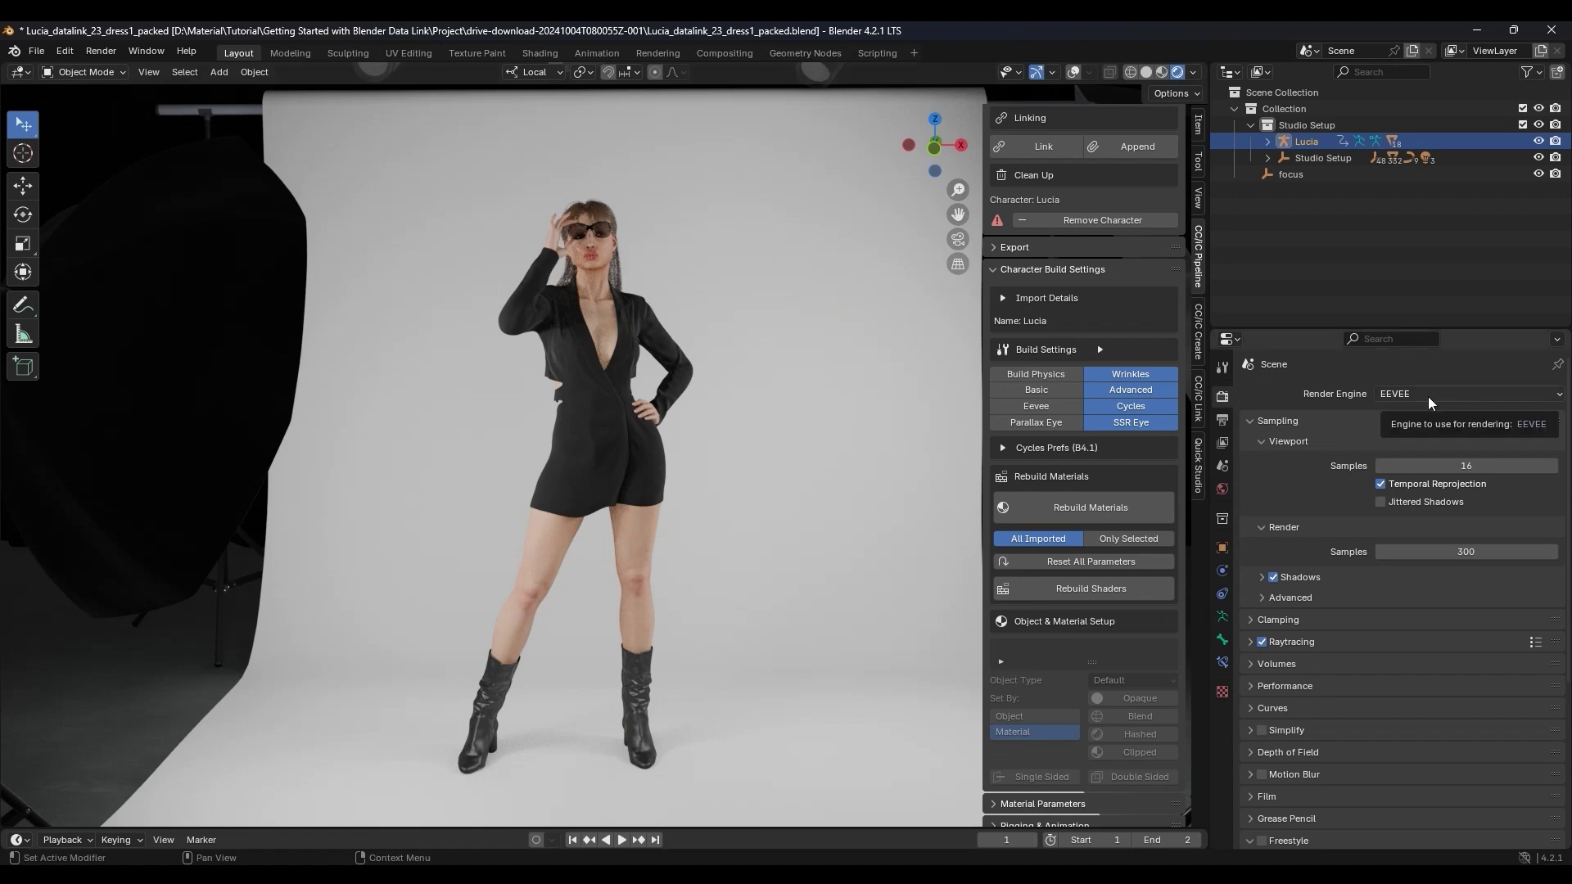
- Set the scene's render engine to Cycles for the rendered view of Lucia
left_click(1431, 395)
left_click(1431, 449)
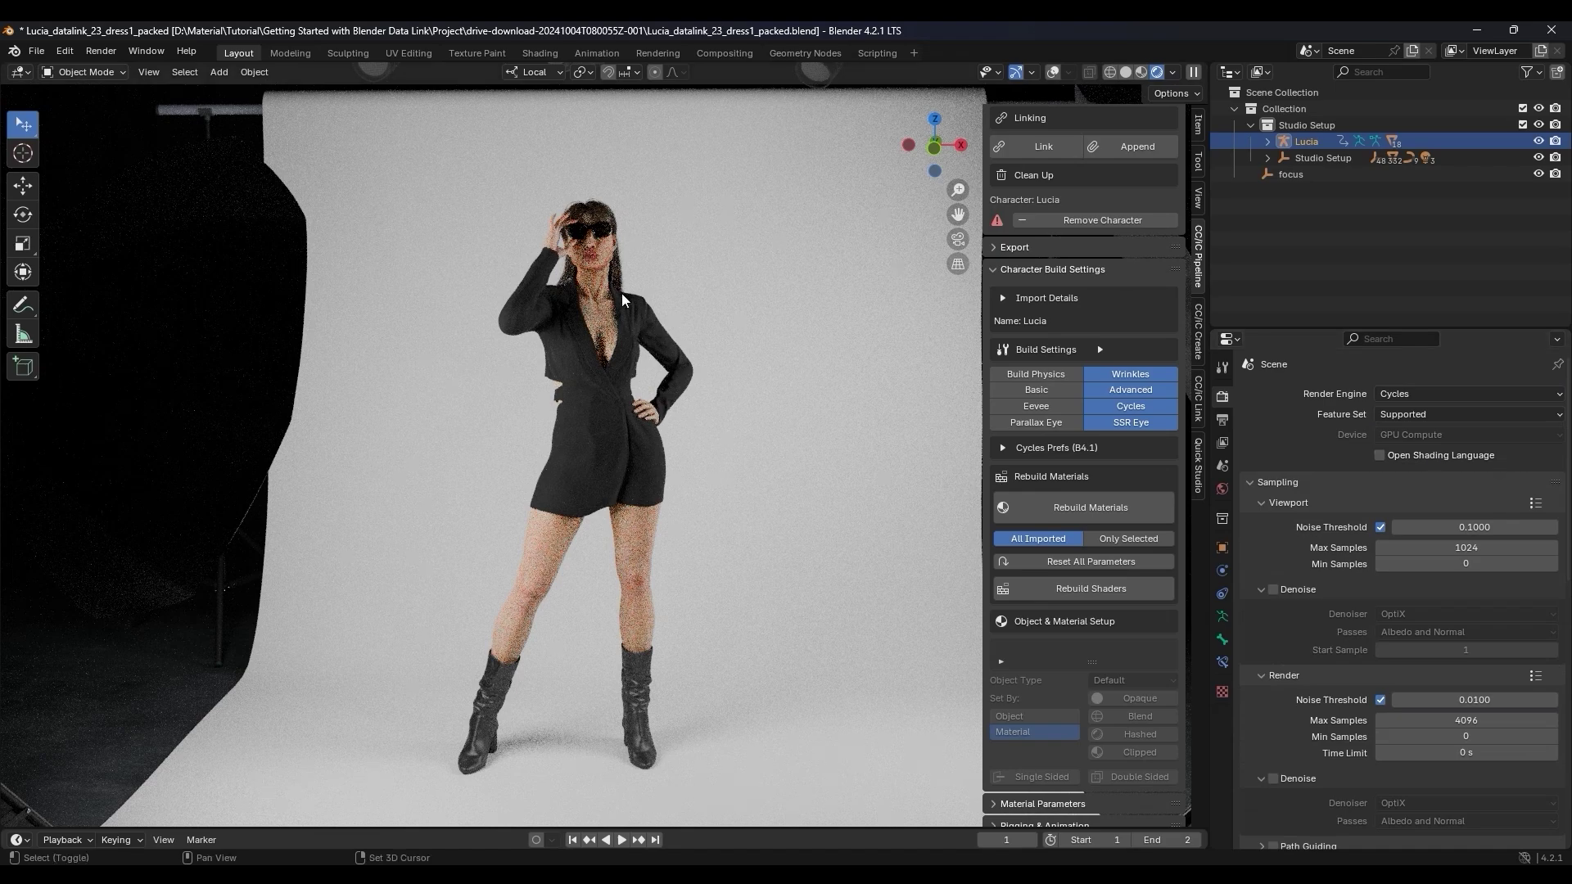
scroll(647, 360, "up", 6)
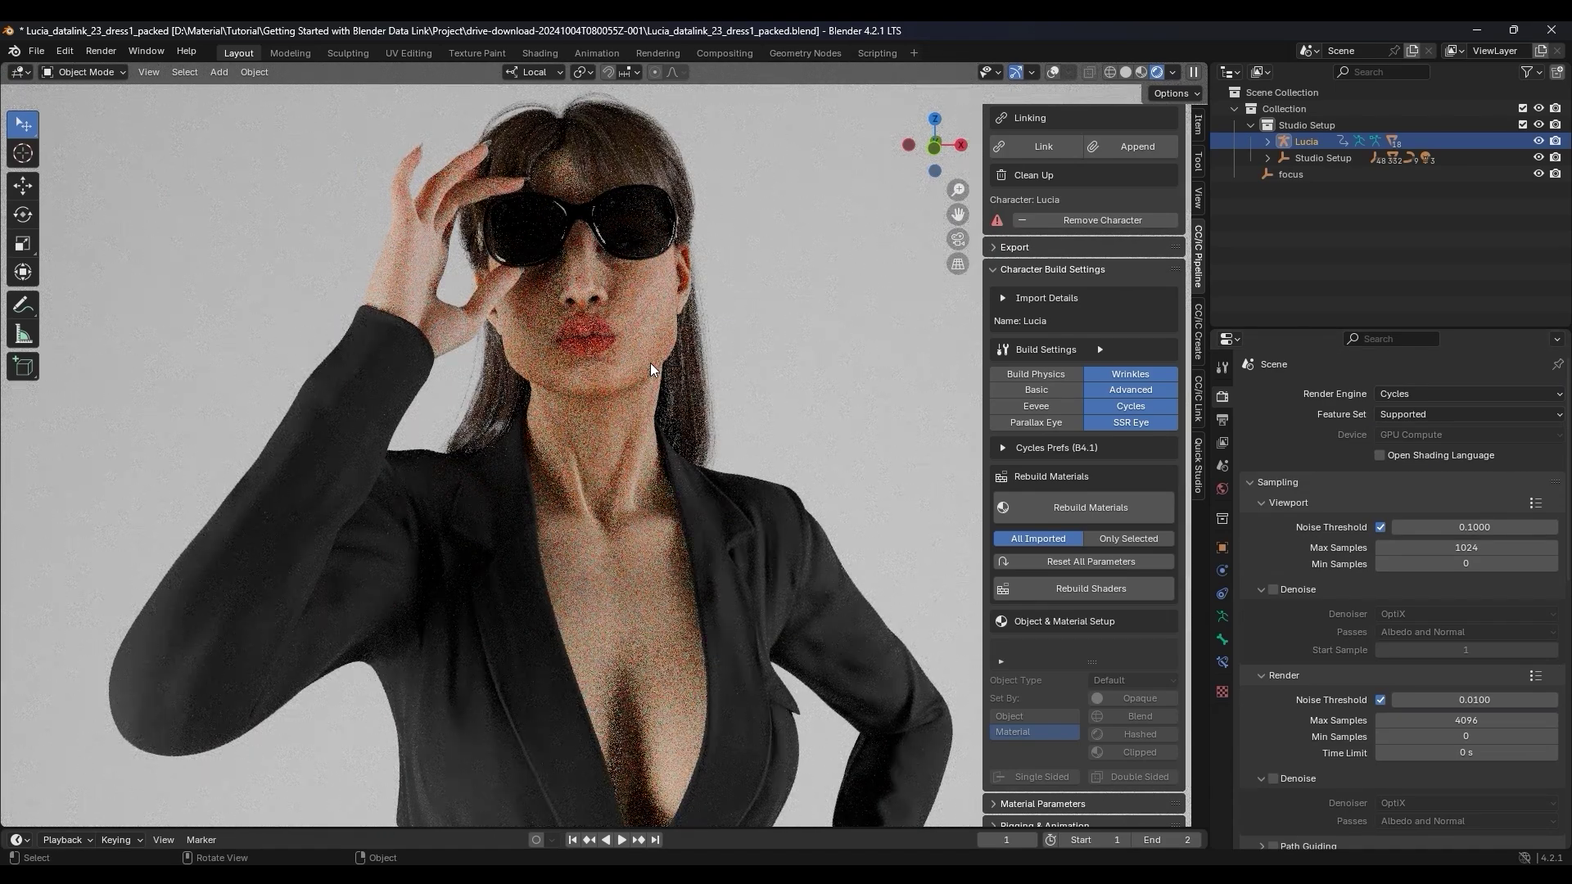
middle_click_drag(652, 369, 668, 500)
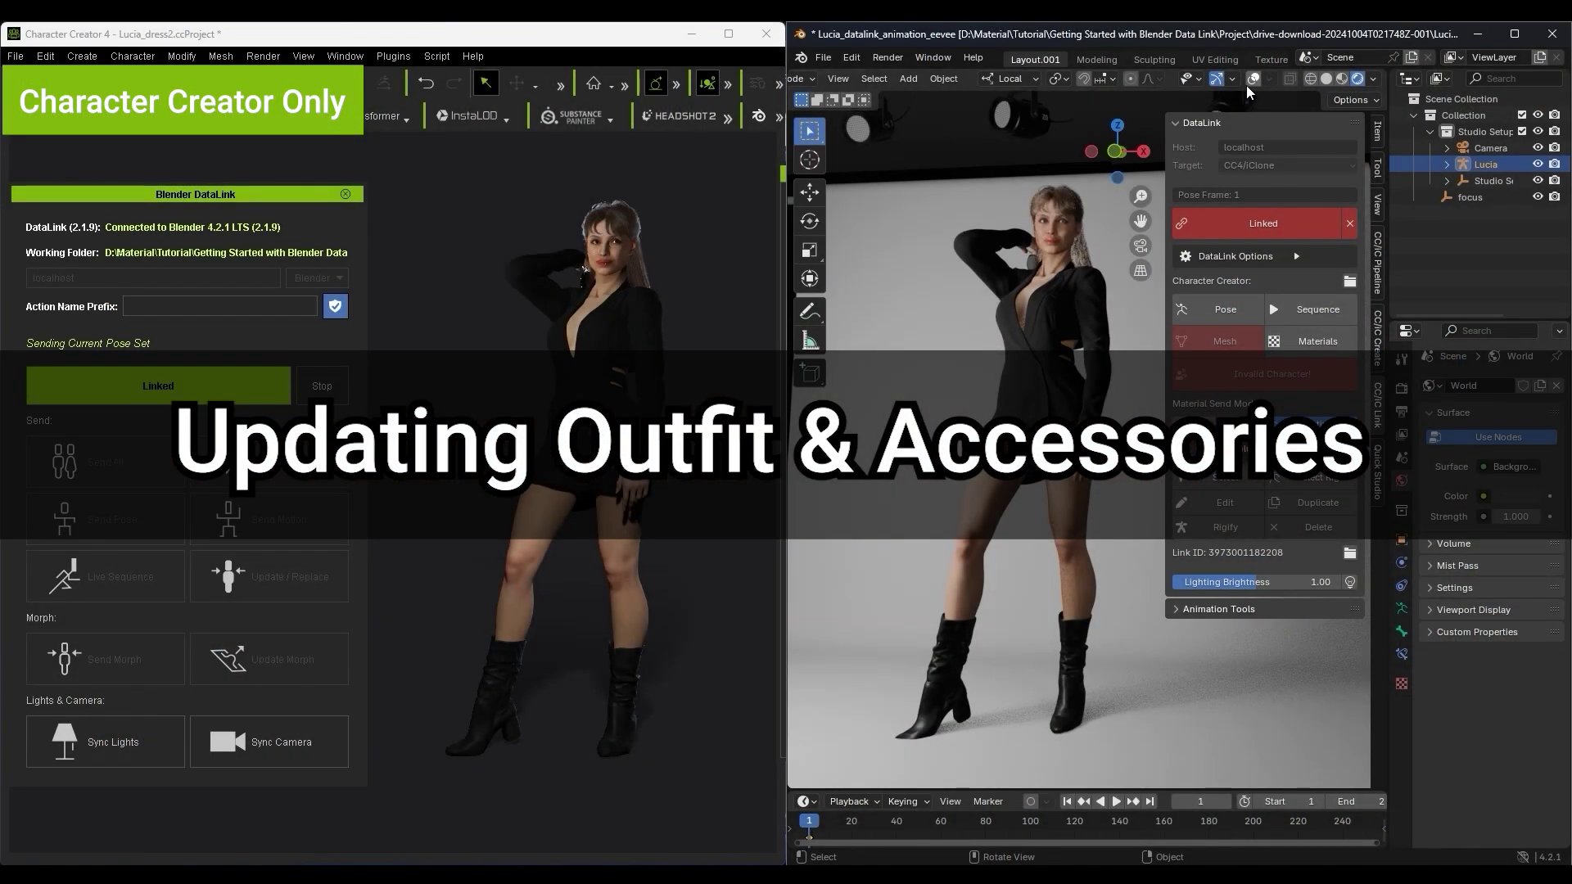
- Show the overlays, select CC_Base_Body and examine its outline under the dress and boots for missing faces, then hide the overlays
left_click(1253, 82)
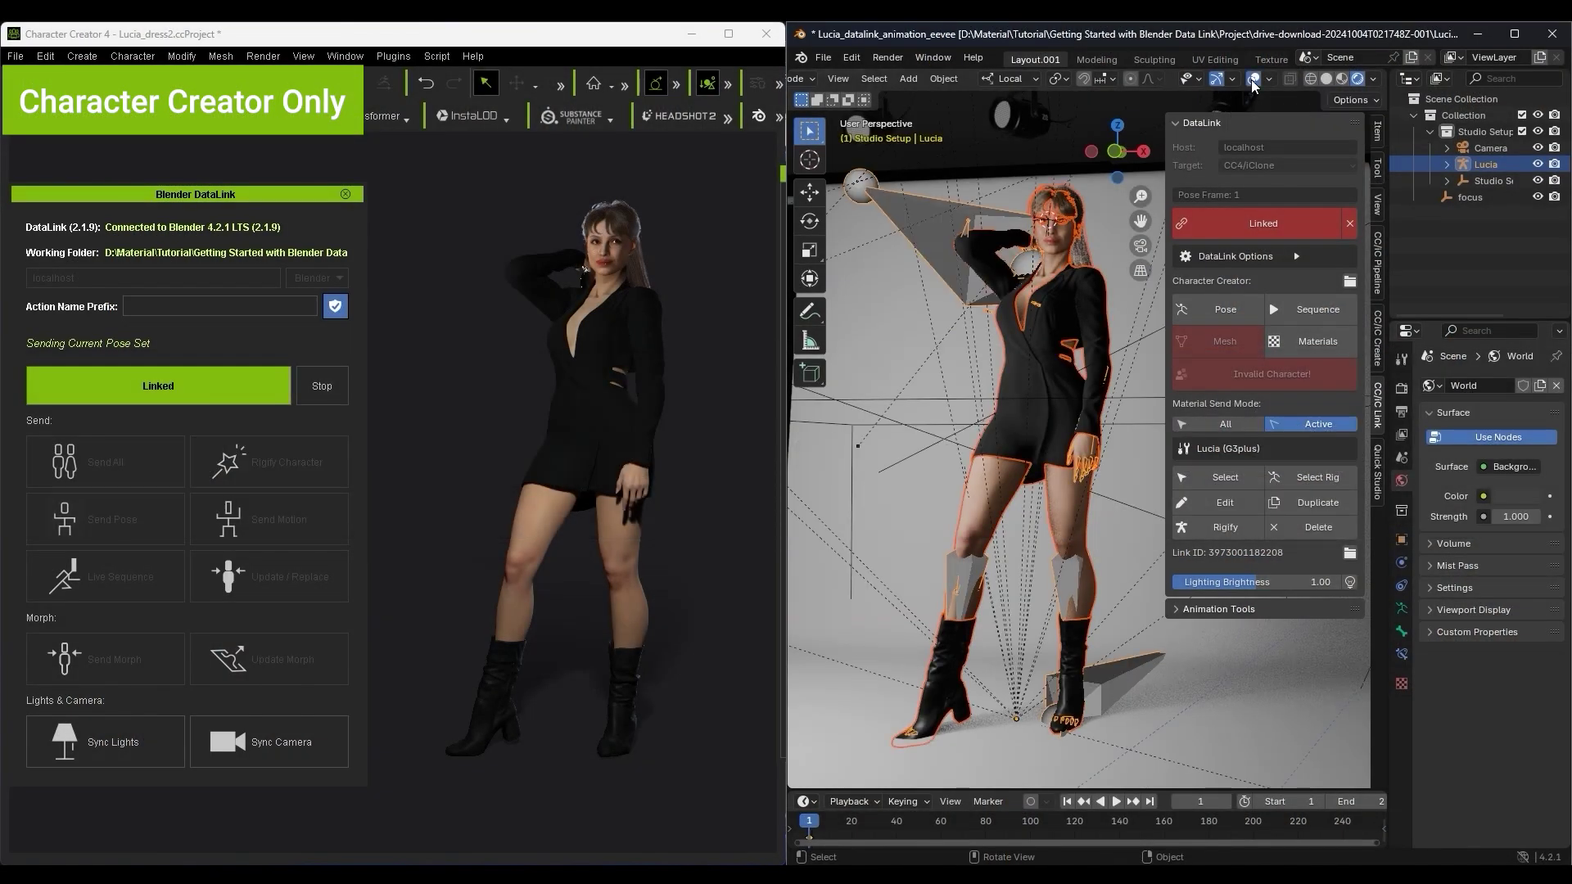
left_click(1060, 268)
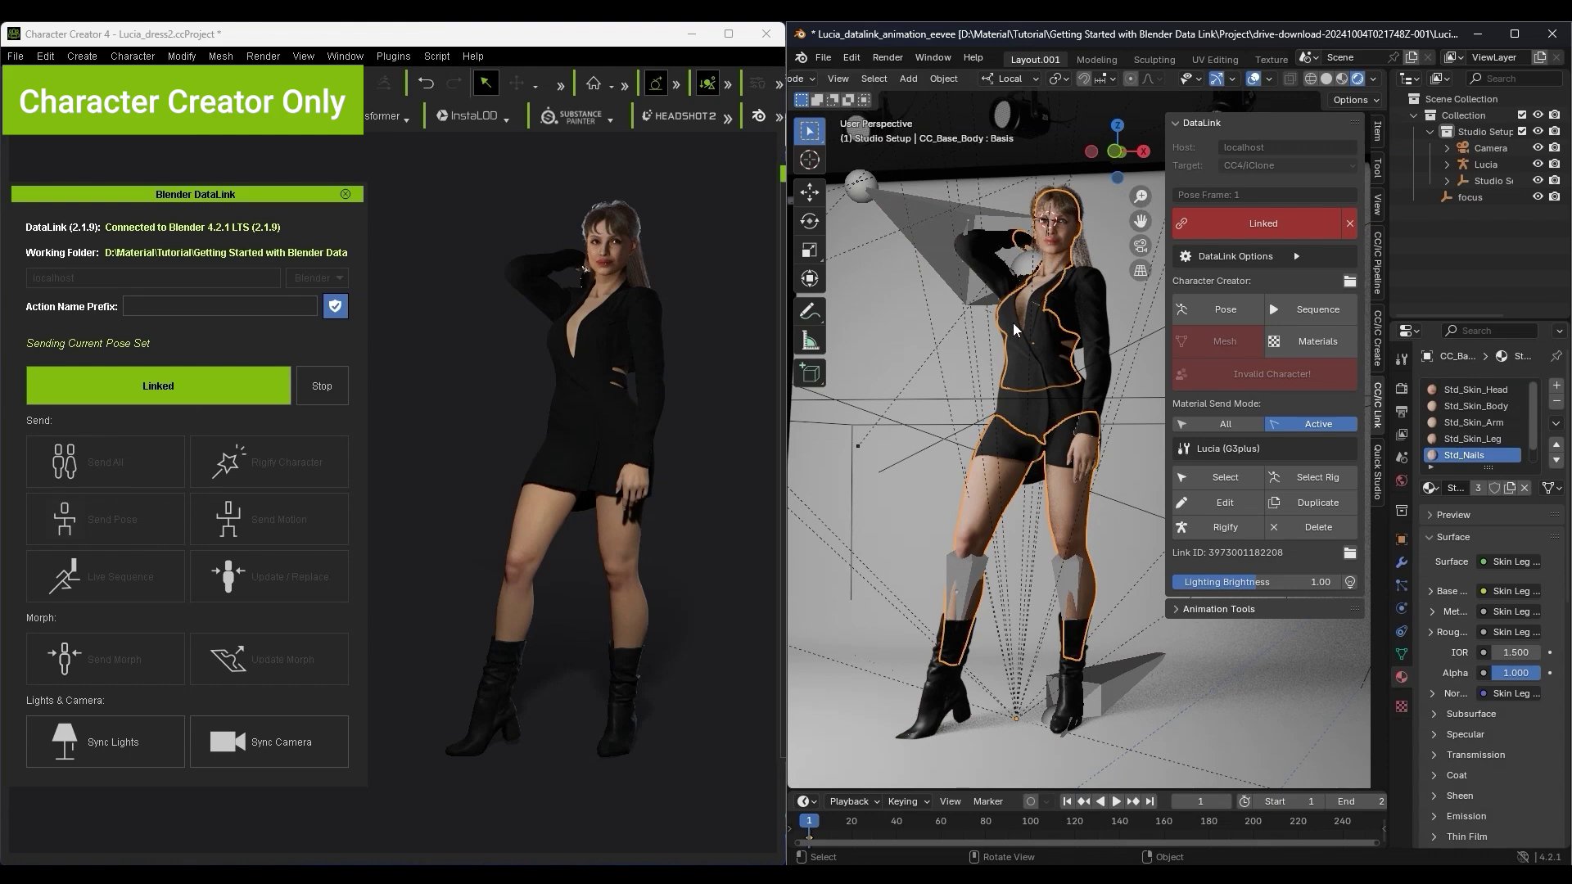
scroll(1014, 329, "up", 5)
middle_click_drag(968, 226, 1009, 528, "shift")
middle_click_drag(933, 347, 1056, 575)
scroll(1056, 575, "down", 10, "shift")
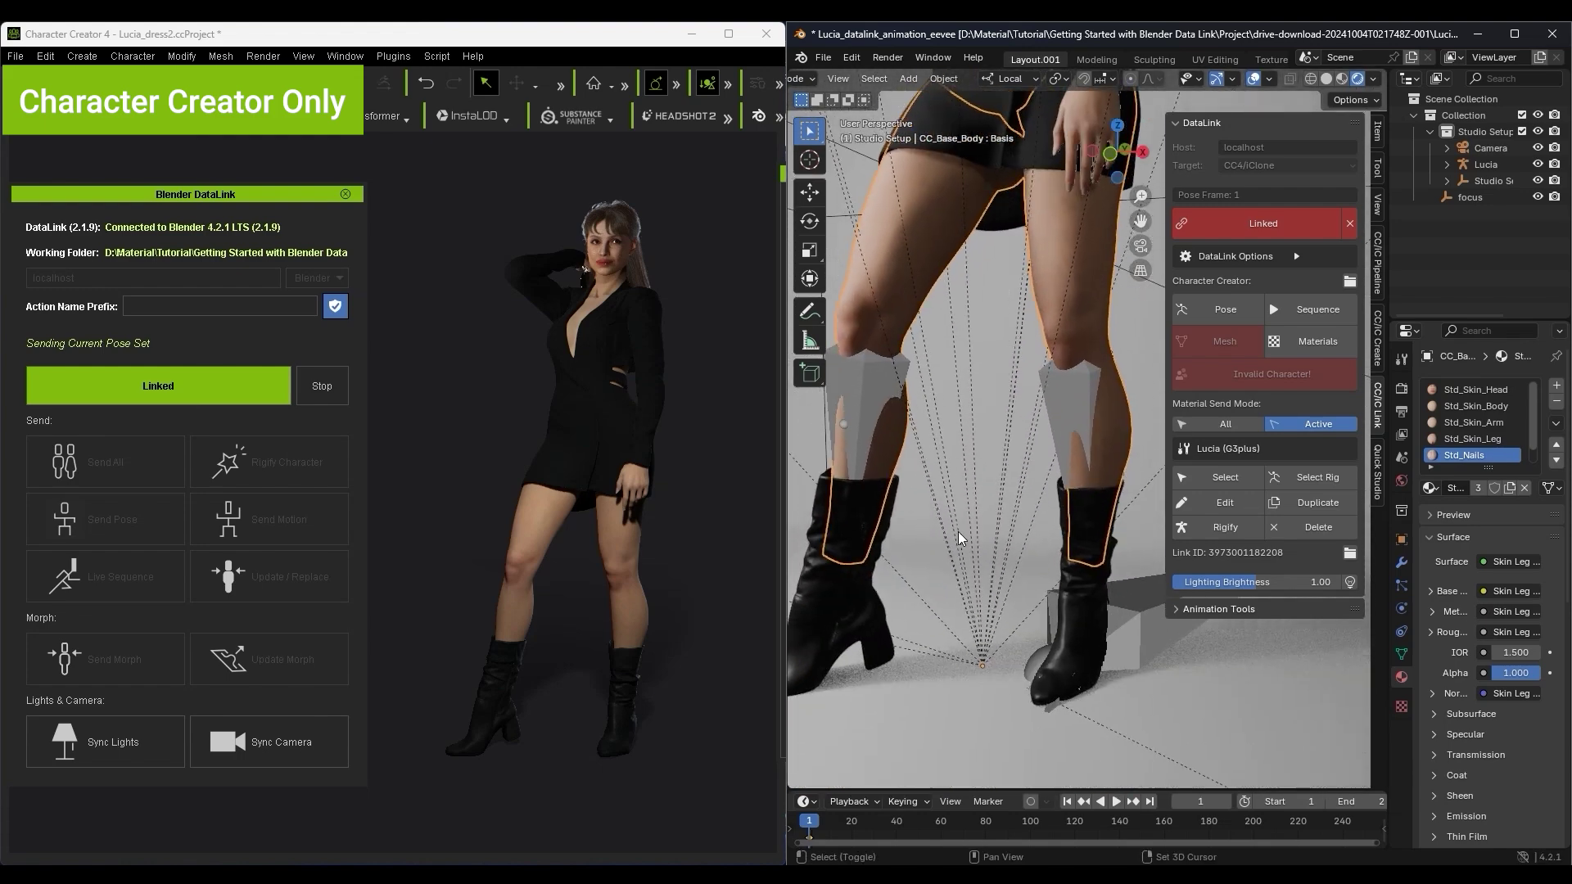
scroll(1056, 537, "down", 8)
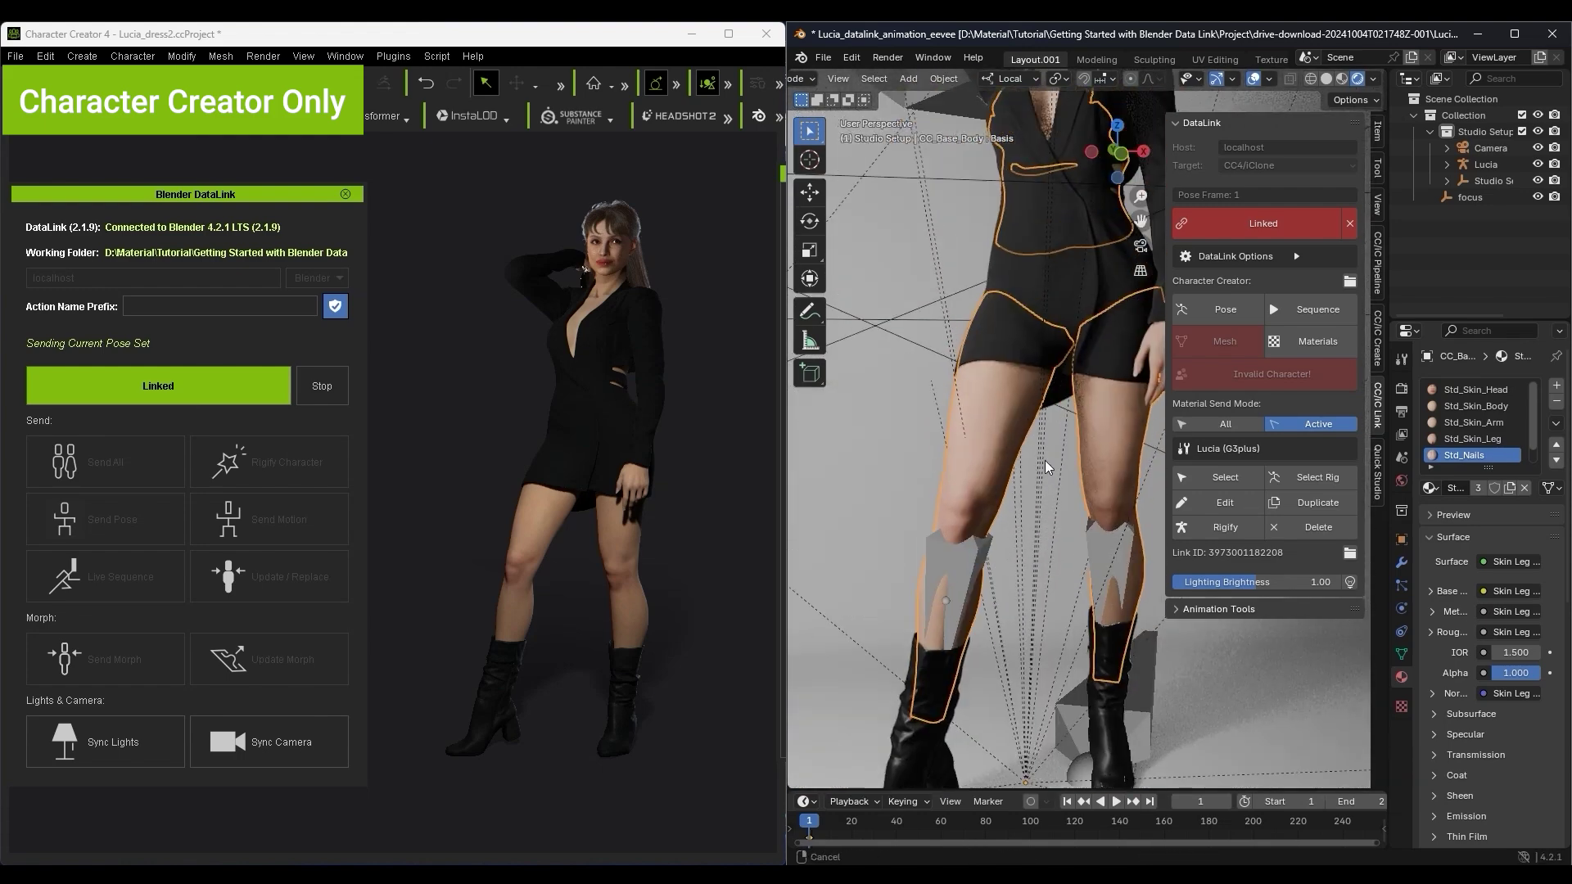
middle_click_drag(1056, 536, 986, 514)
left_click(1253, 81)
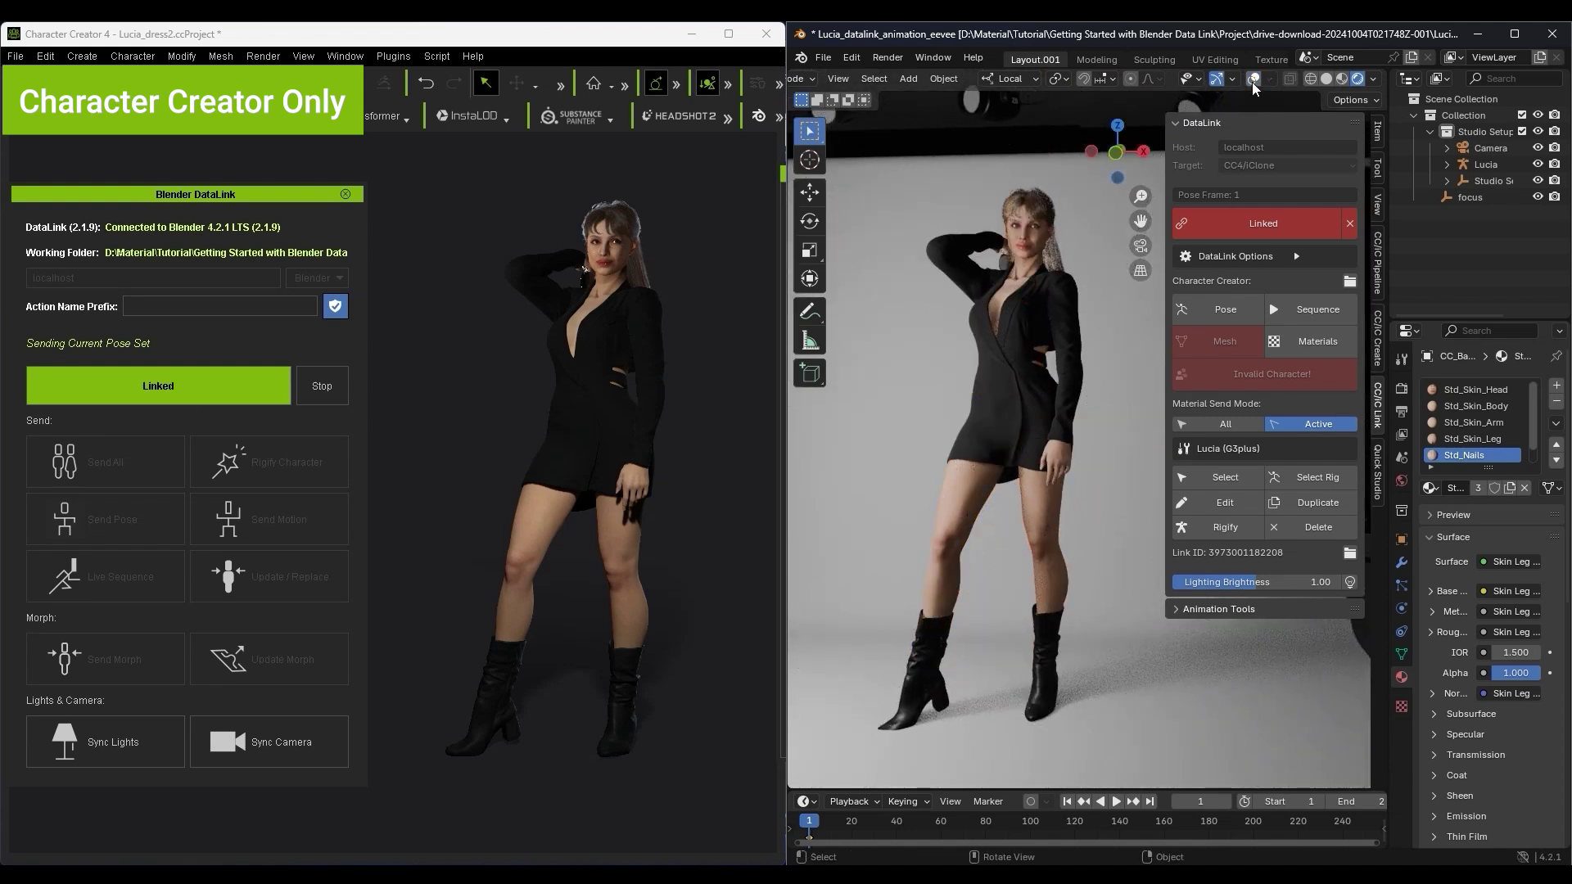
- Select the Lucia armature with all its child objects in the scene hierarchy and delete them
left_click(1446, 164)
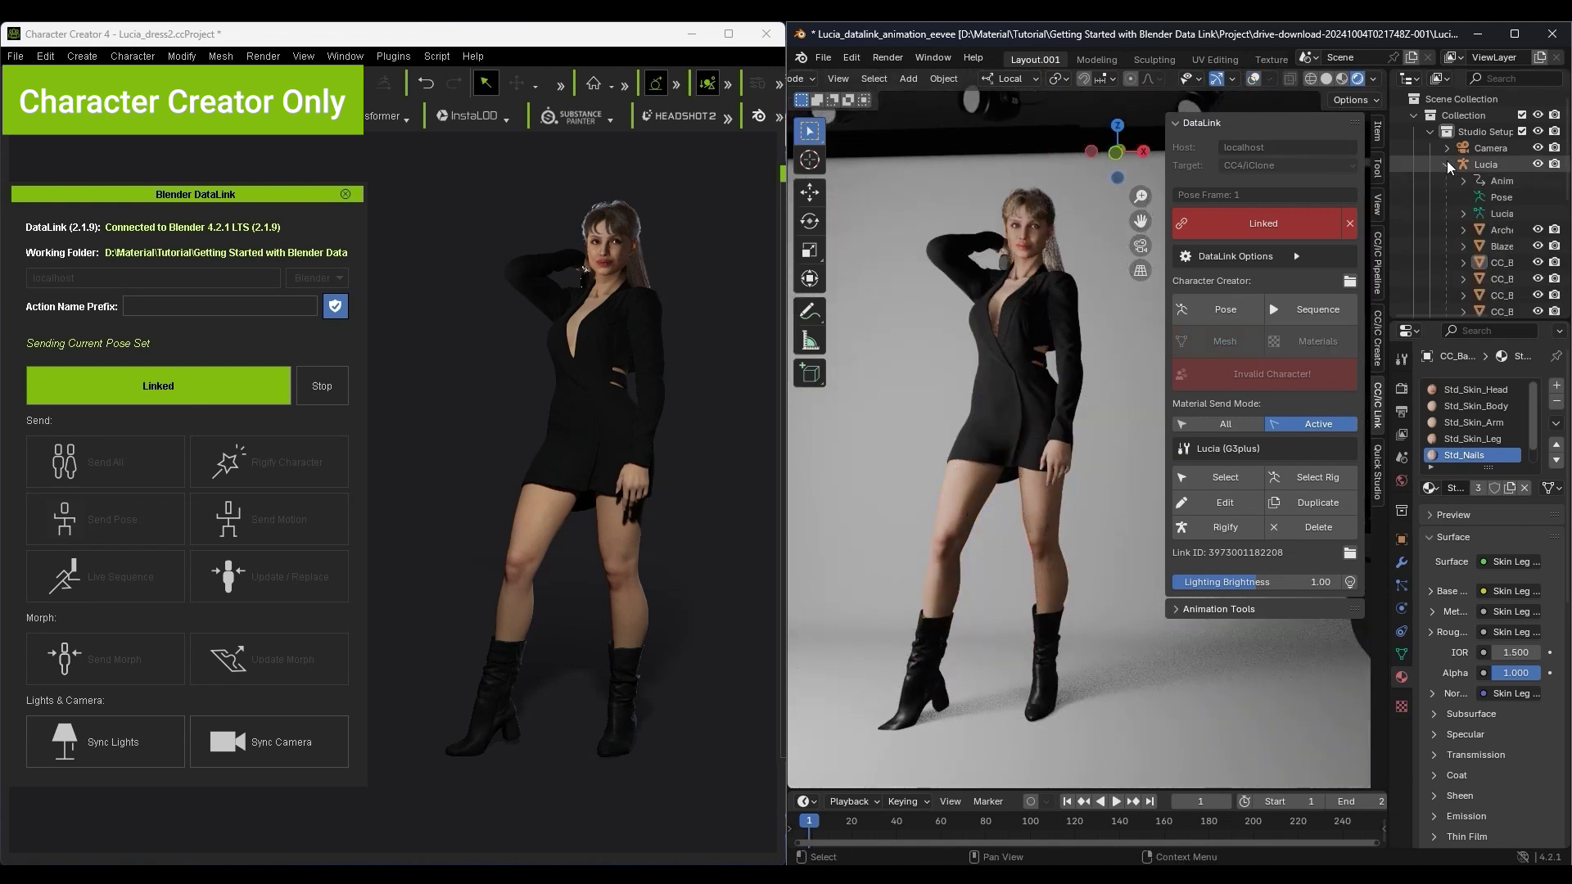
left_click(1493, 168)
scroll(1494, 172, "down", 5)
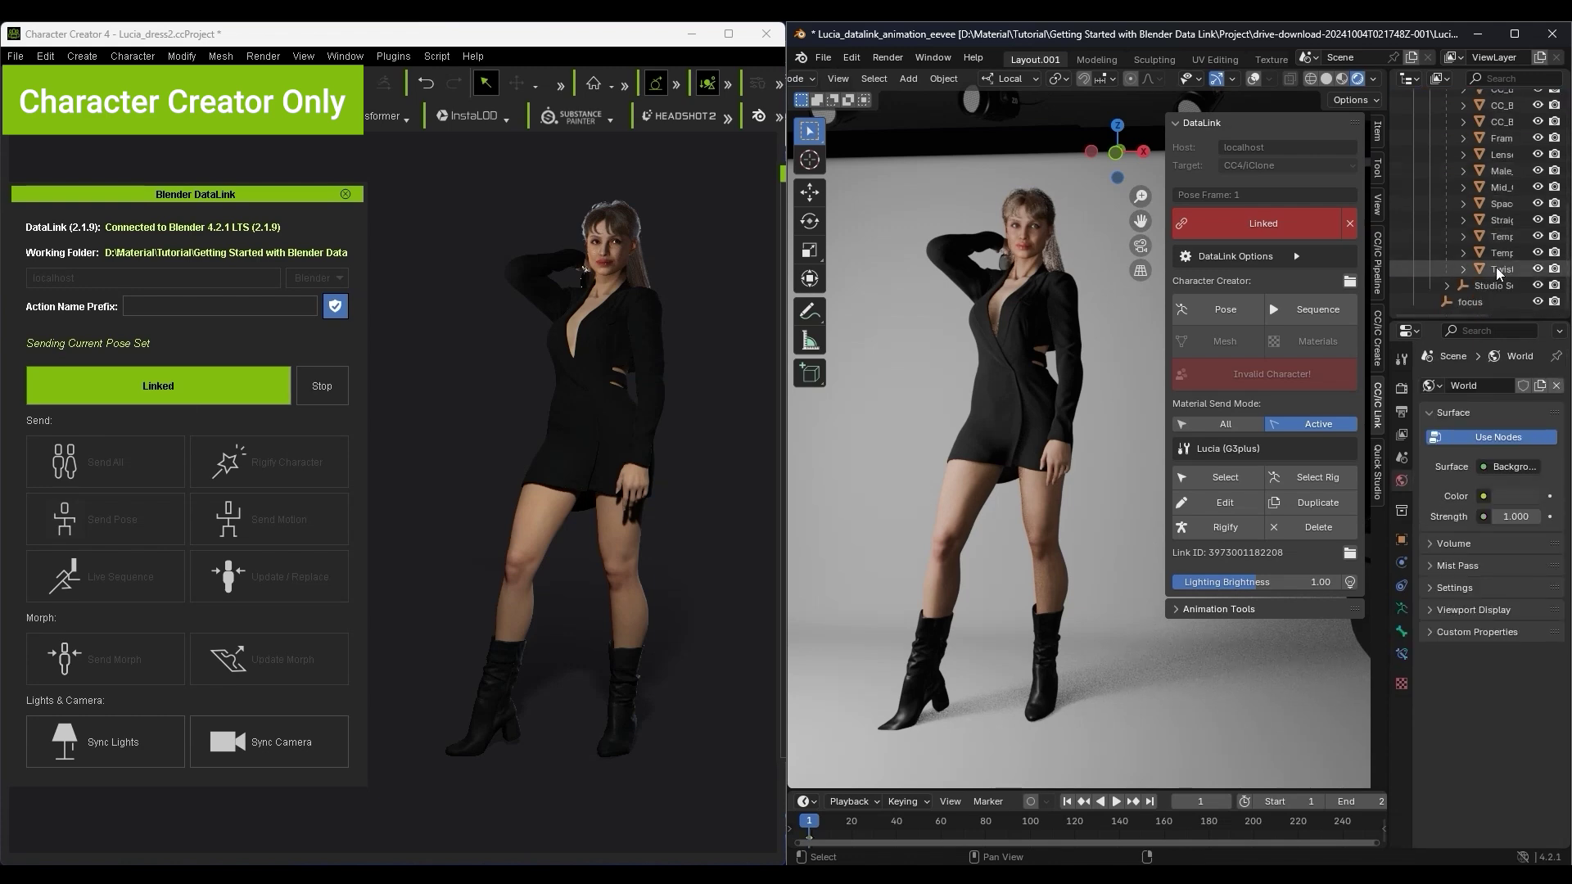
key("Delete")
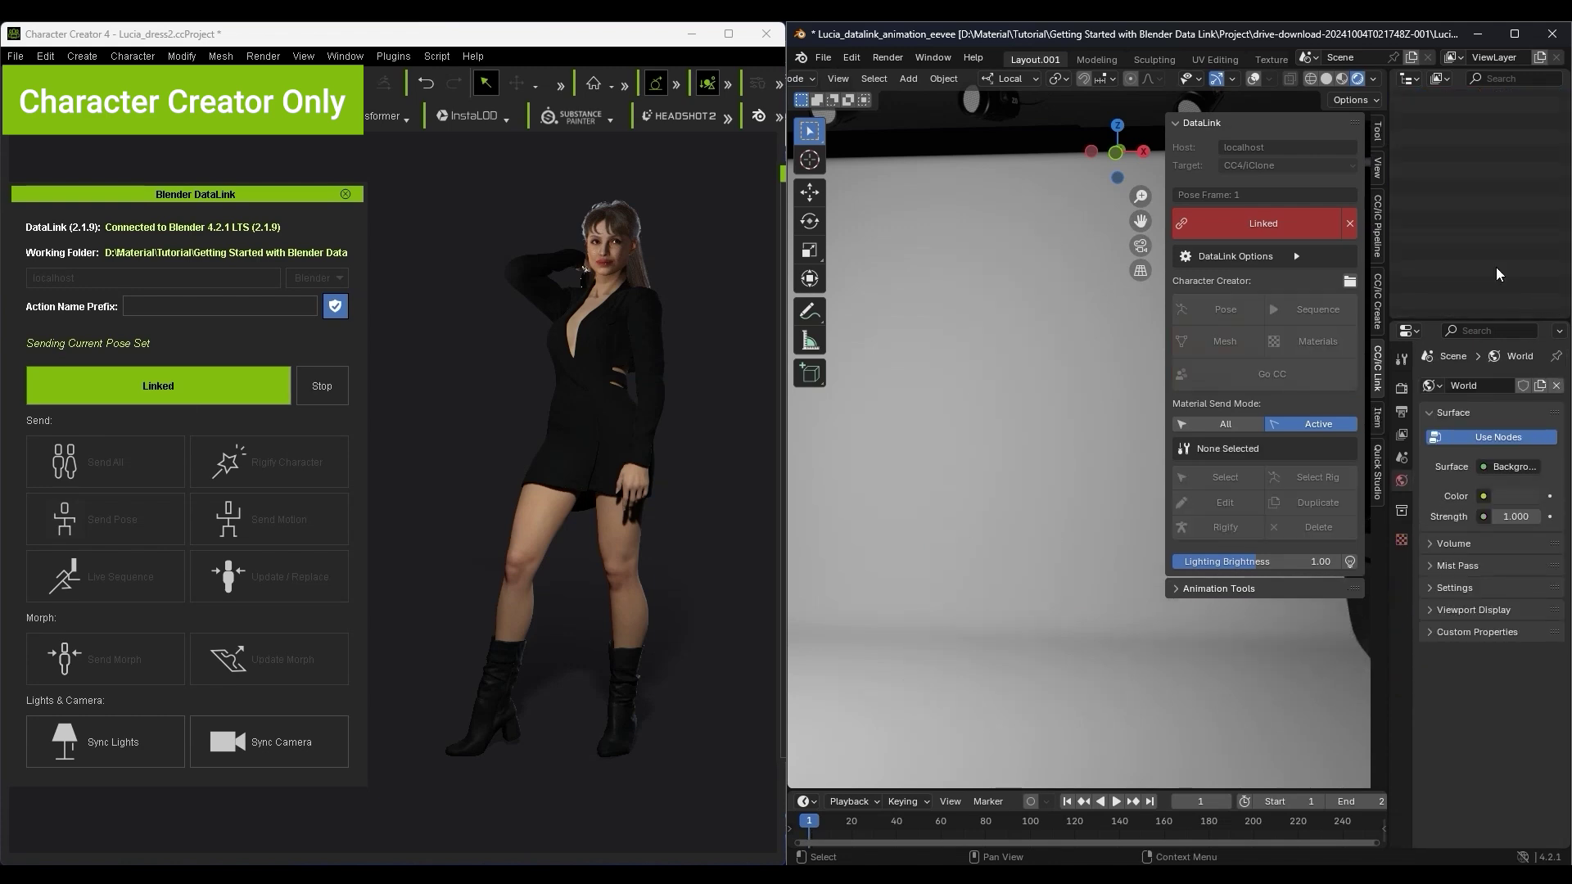
- In Character Creator, turn off Delete Hidden Faces in the Blender Pipeline Plug-in Preferences and send Lucia to Blender again
left_click(735, 301)
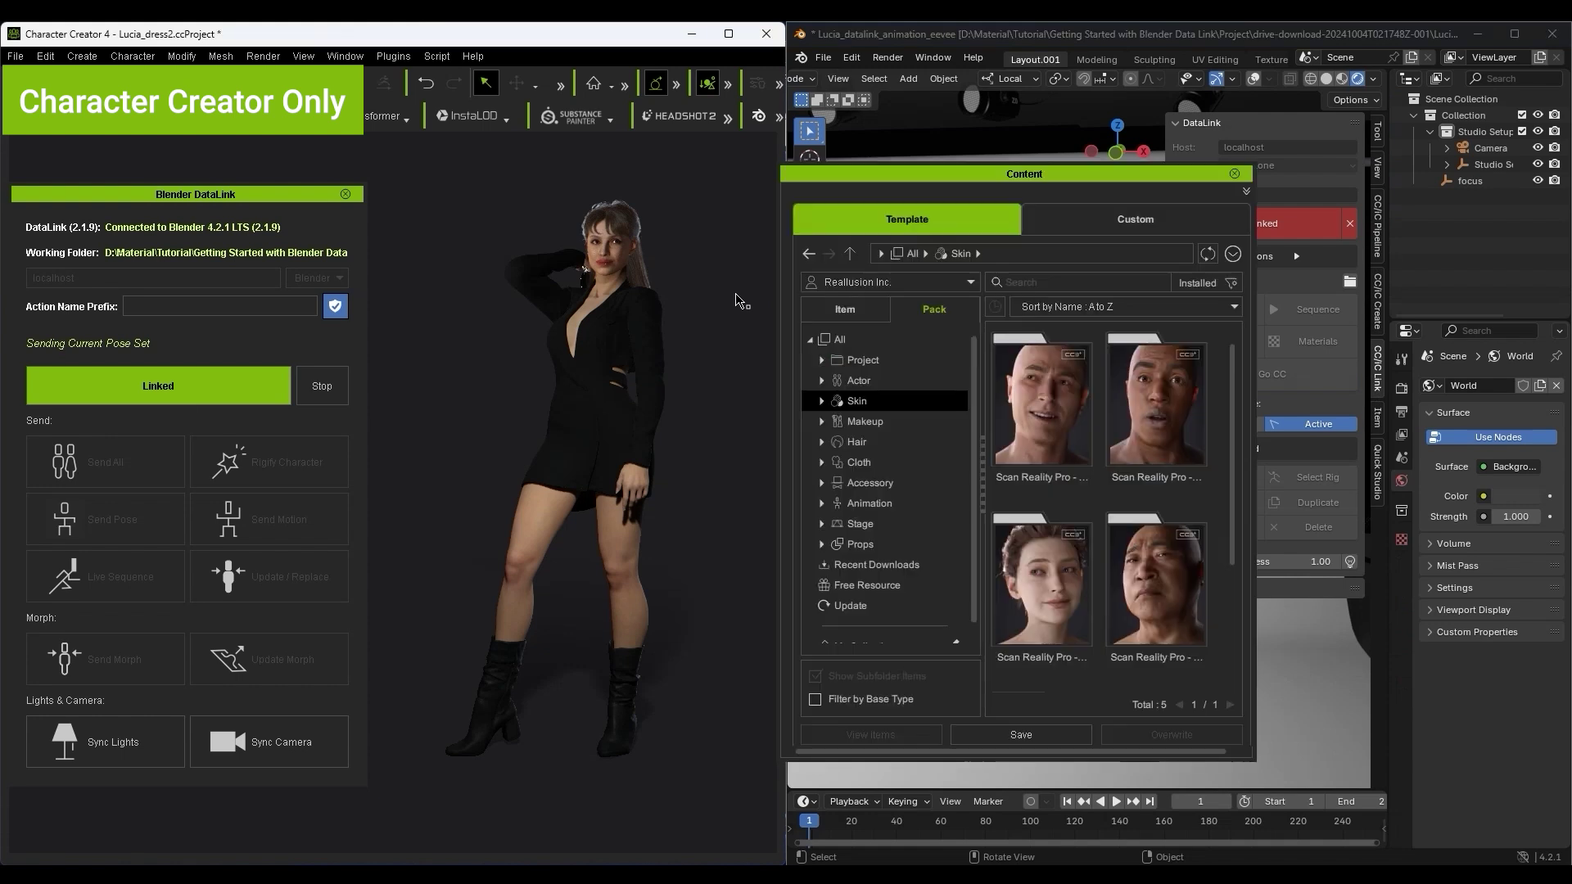
left_click(401, 59)
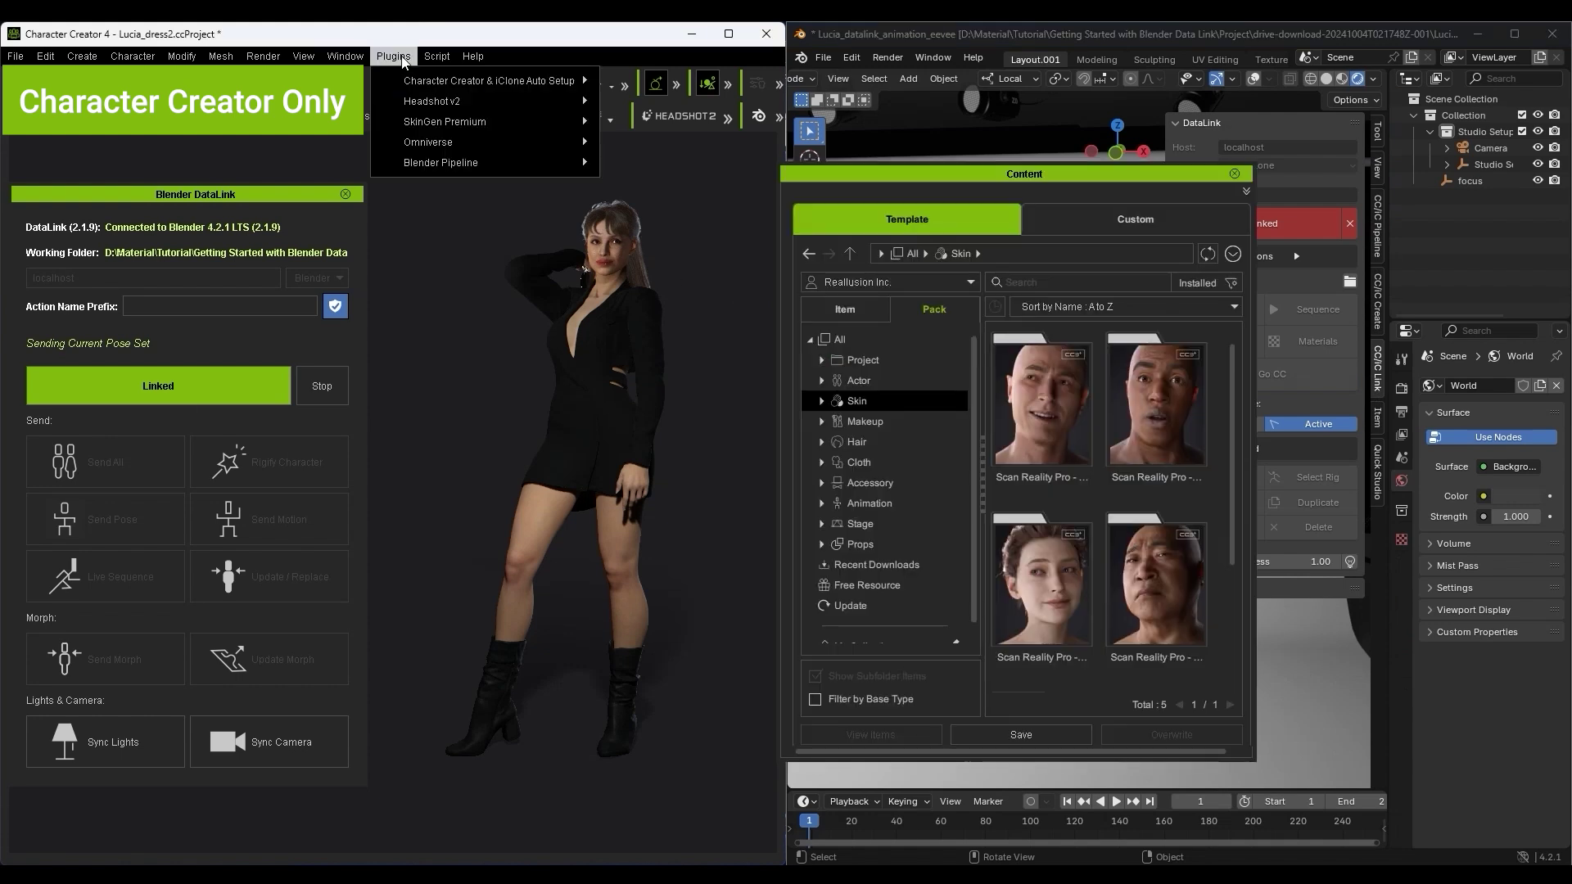
mouse_move(495, 164)
left_click(692, 164)
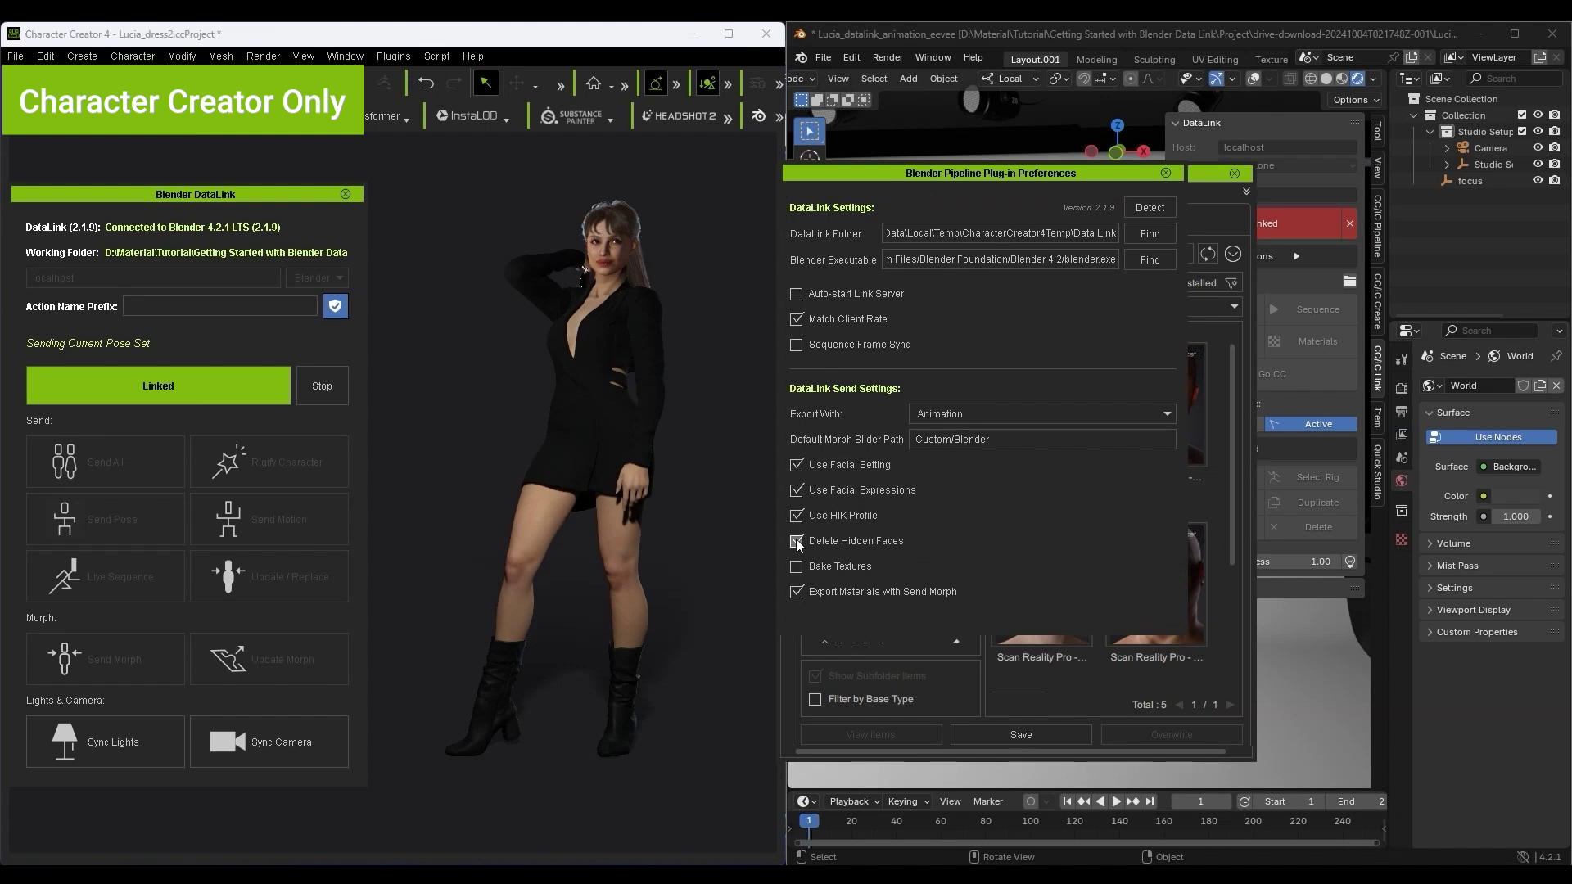
left_click(1166, 173)
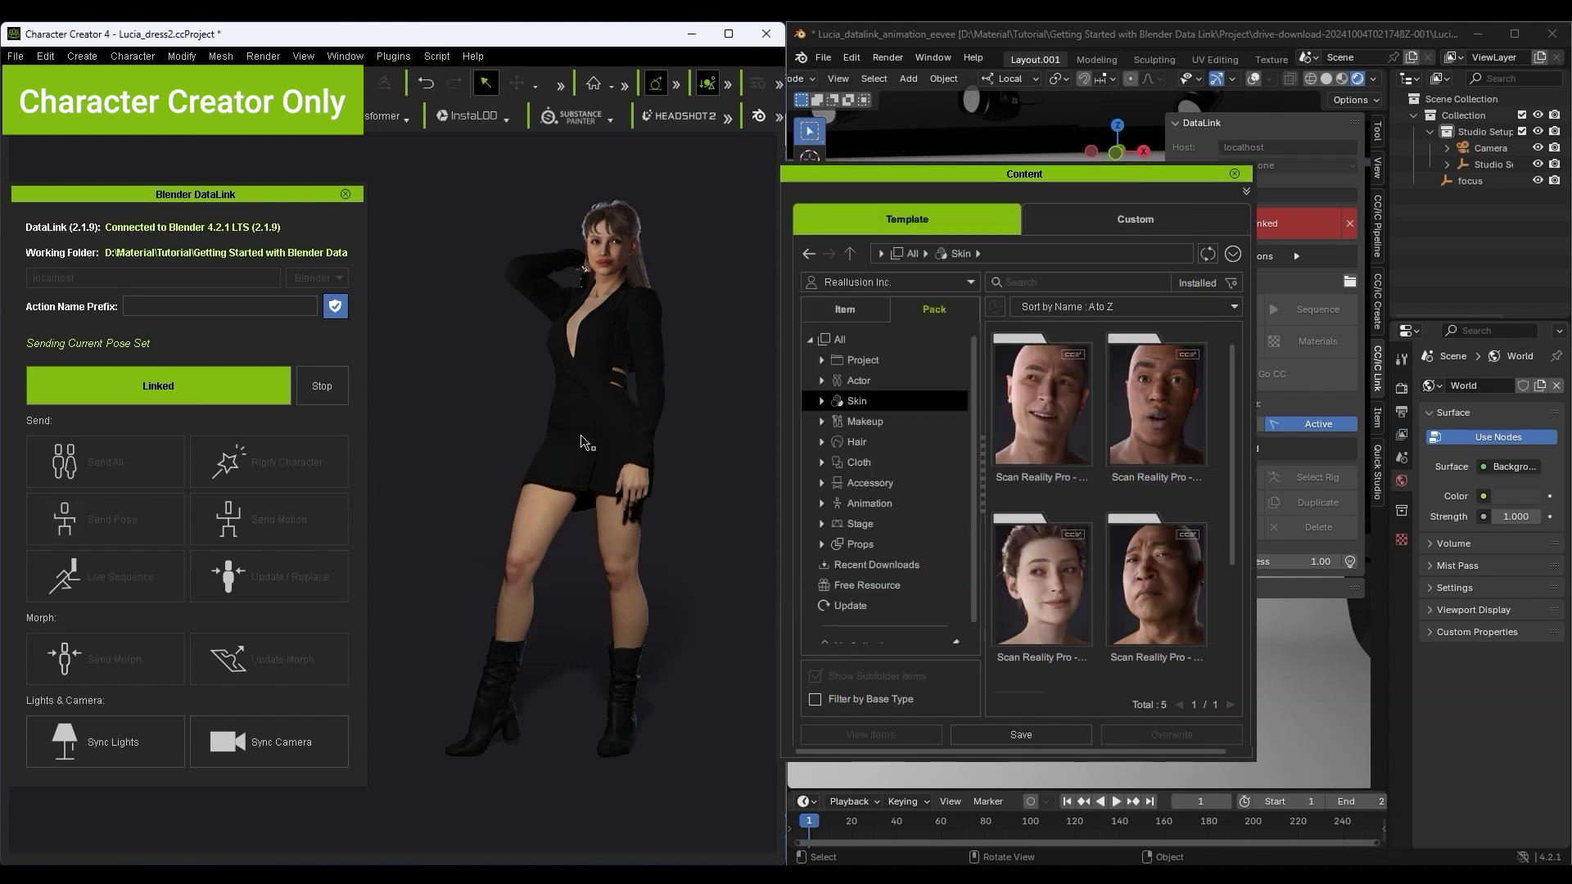
left_click(583, 442)
left_click(114, 464)
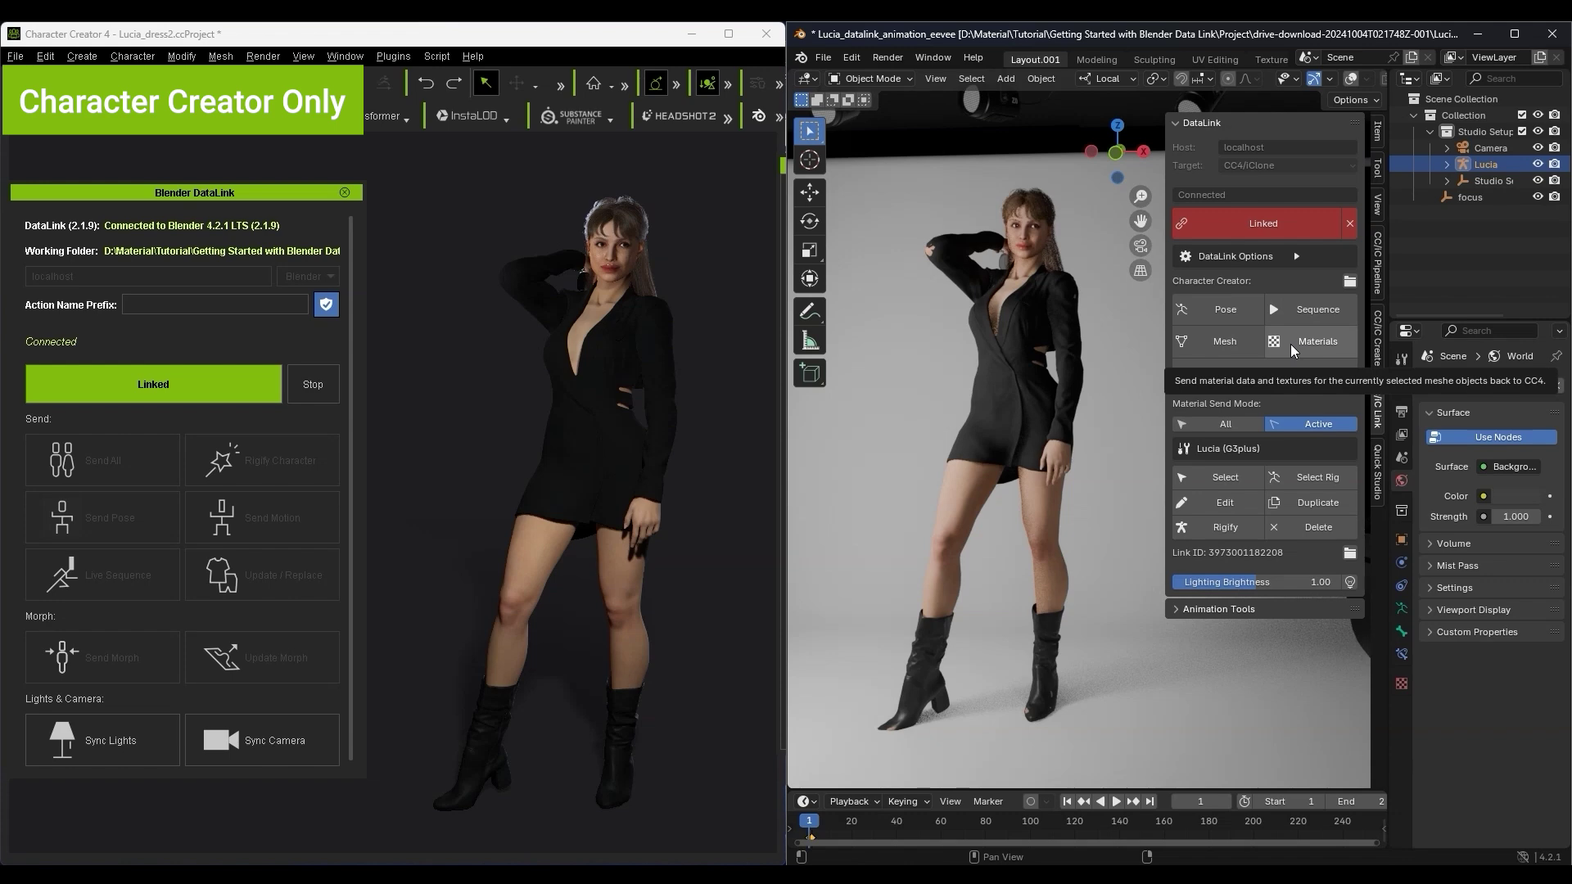
- Switch back to Character Creator and dress Lucia in the green belted sleeveless dress from the template content
left_click(740, 338)
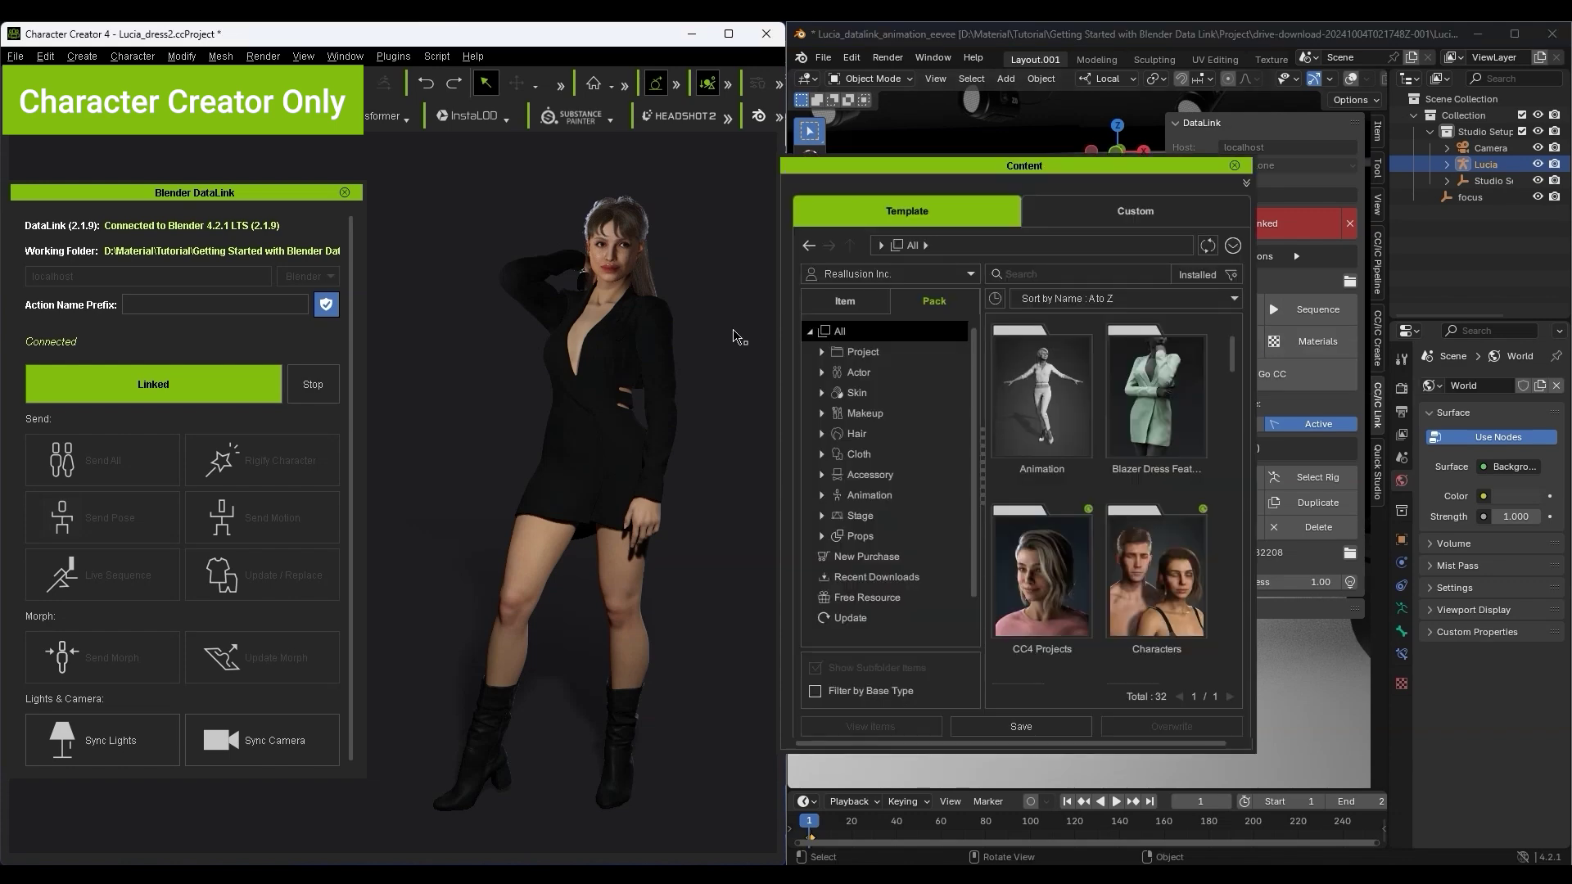
double_click(1157, 358)
double_click(1157, 368)
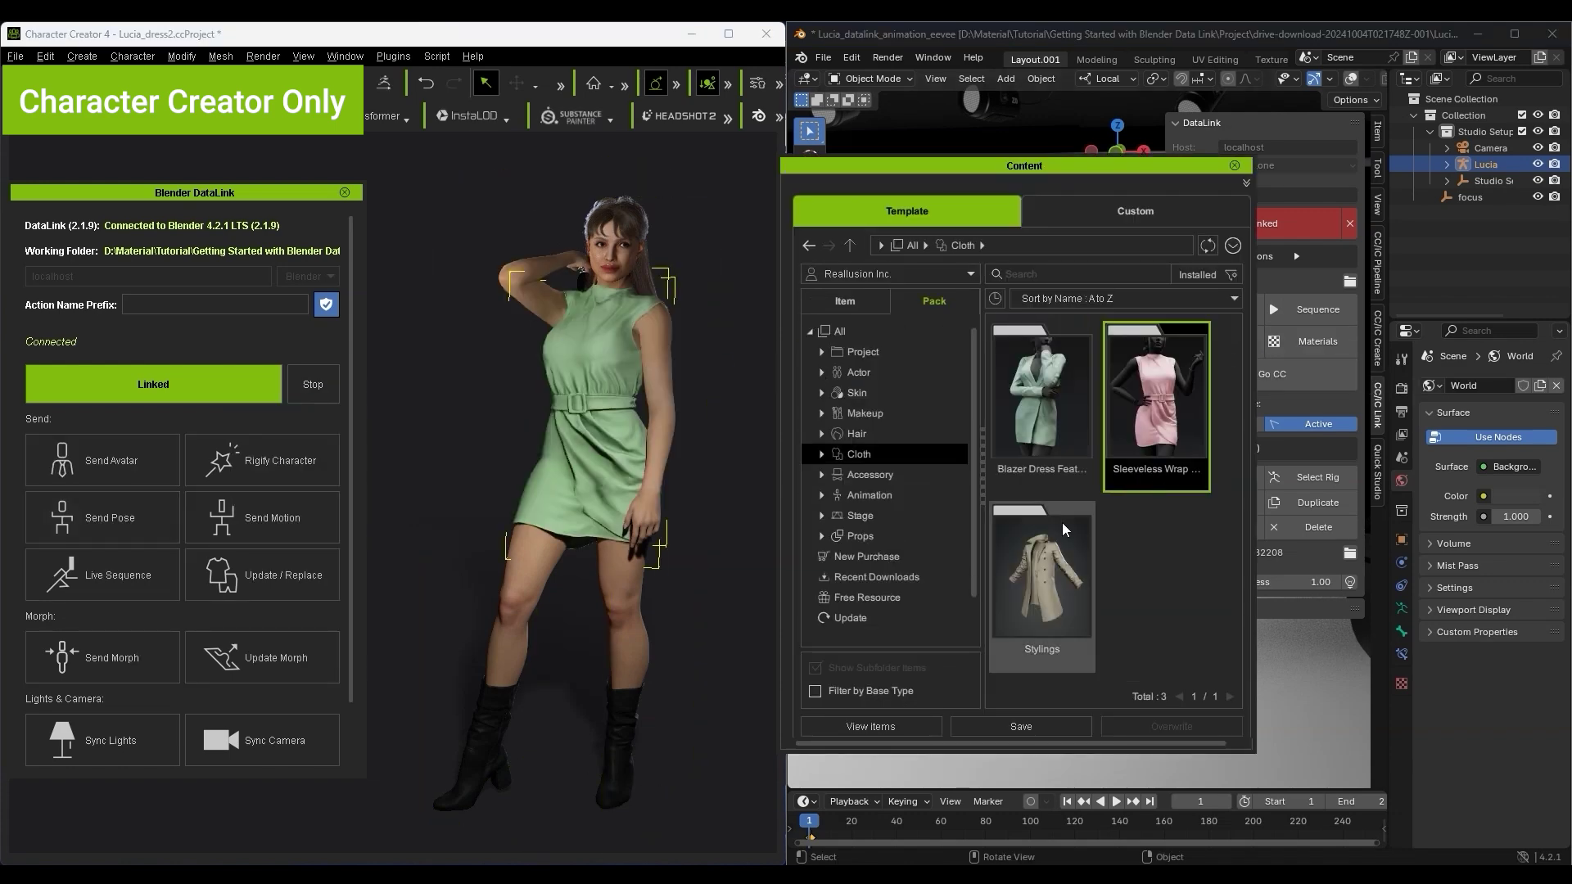
- Replace Lucia's boots with the High Heels shoes from the Stylings cloth pack
double_click(1063, 530)
double_click(917, 528)
left_click(884, 554)
scroll(1178, 426, "down", 2)
double_click(1147, 396)
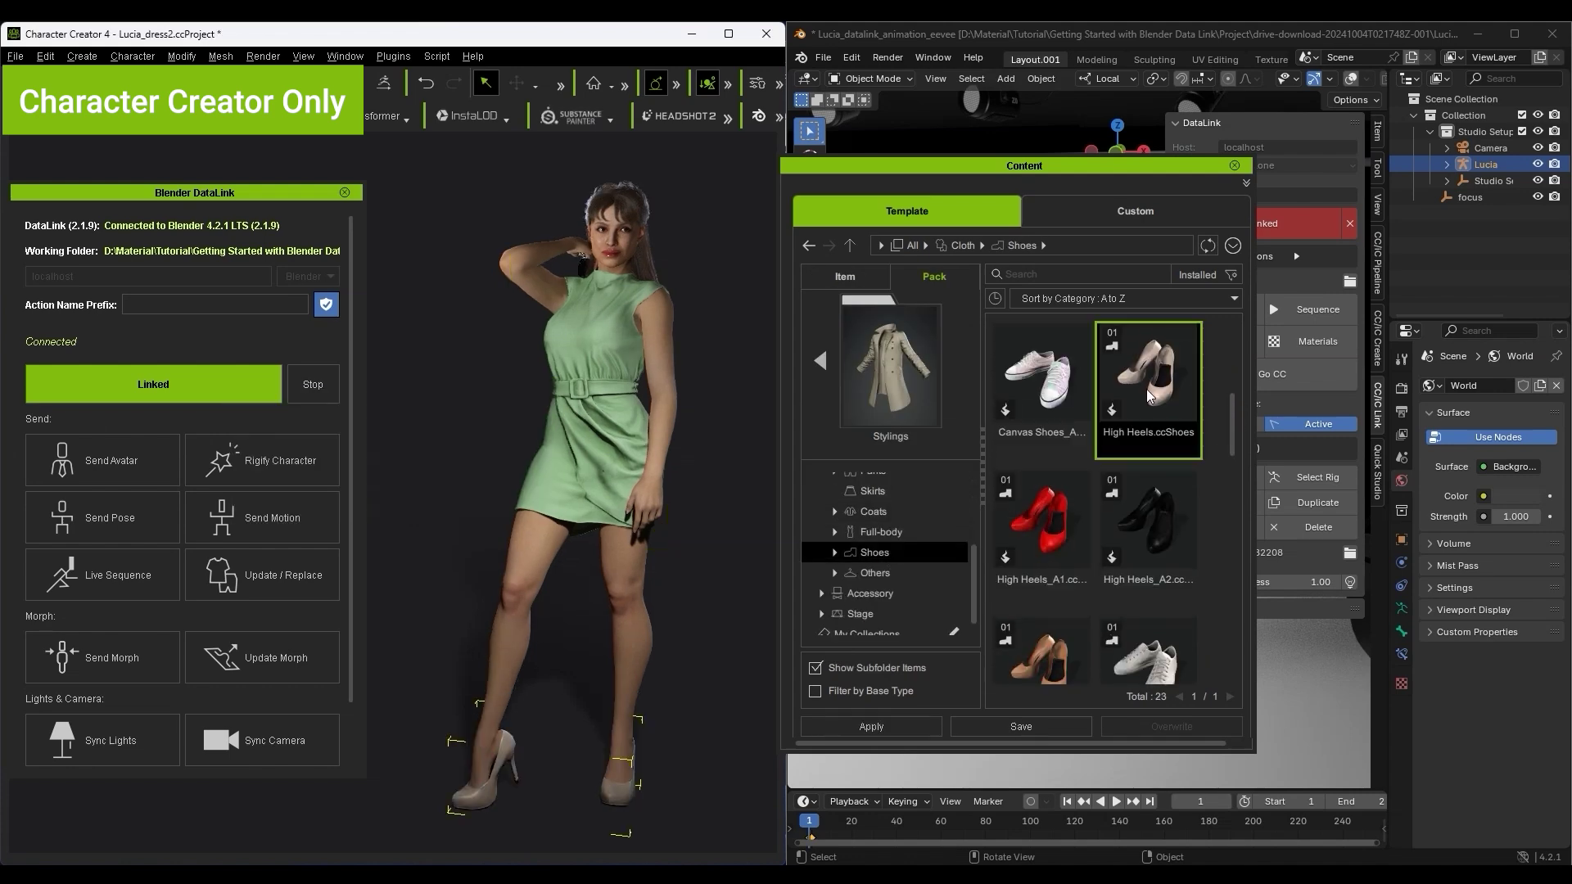
- Restyle Lucia's hair using items from the Hair Builder 2 - eGirl pack in the template content
left_click(821, 360)
scroll(494, 352, "up", 5)
right_click_drag(573, 459, 536, 472)
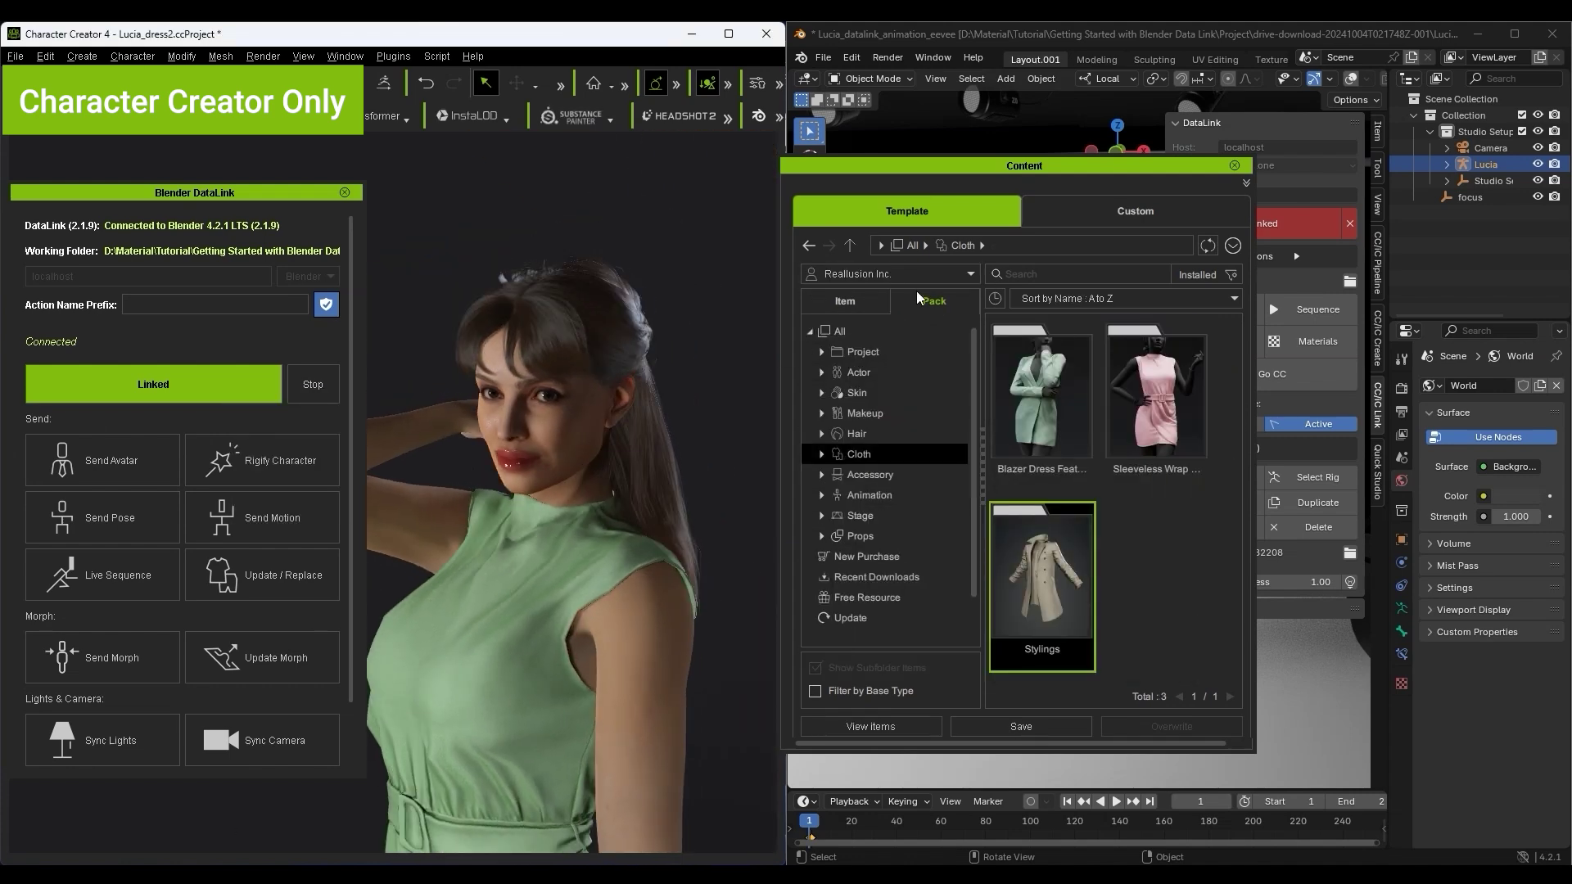
left_click(905, 434)
scroll(1053, 479, "up", 2)
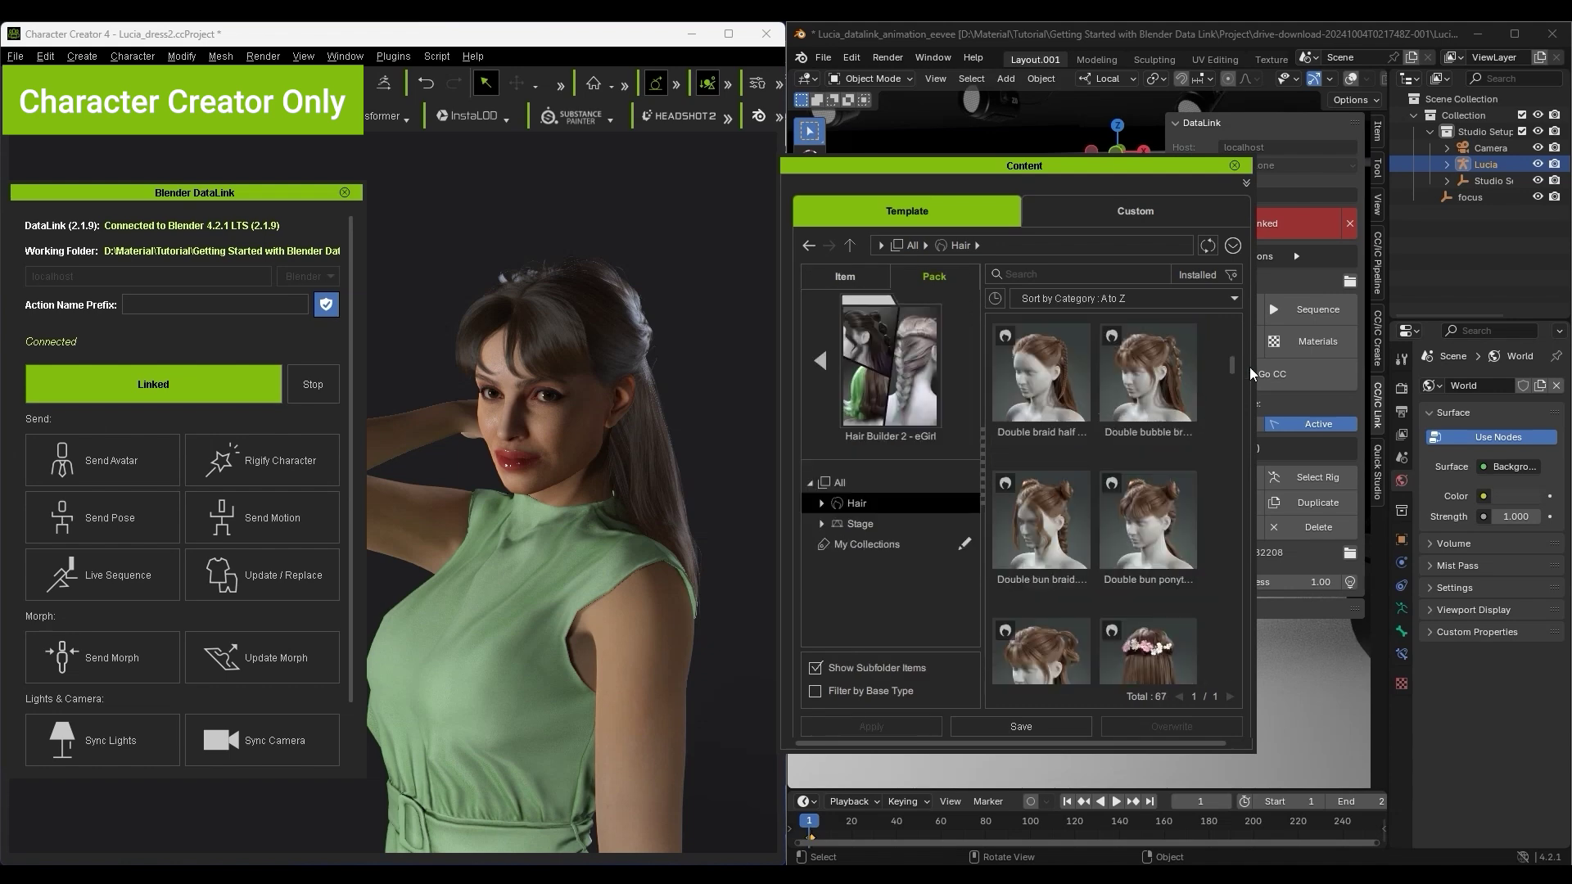
scroll(1146, 442, "up", 2)
double_click(1042, 526)
left_click_drag(1231, 353, 1223, 452)
double_click(1041, 442)
double_click(1147, 589)
- Select Lucia in Character Creator and transfer her new outfit and hair to Blender with Update / Replace
left_click(342, 480)
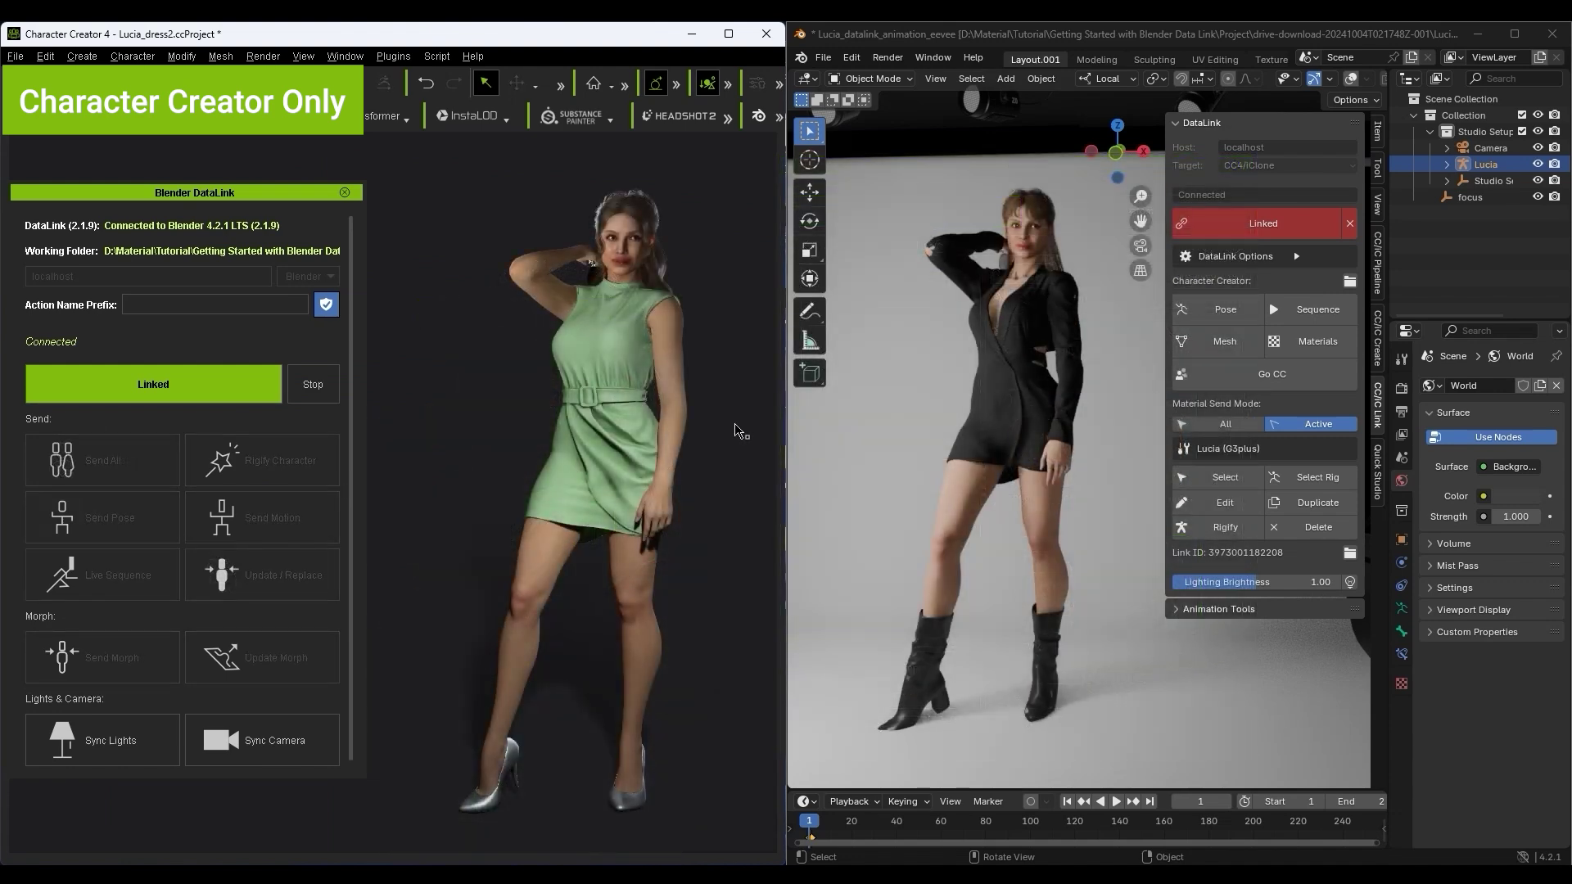
left_click(623, 373)
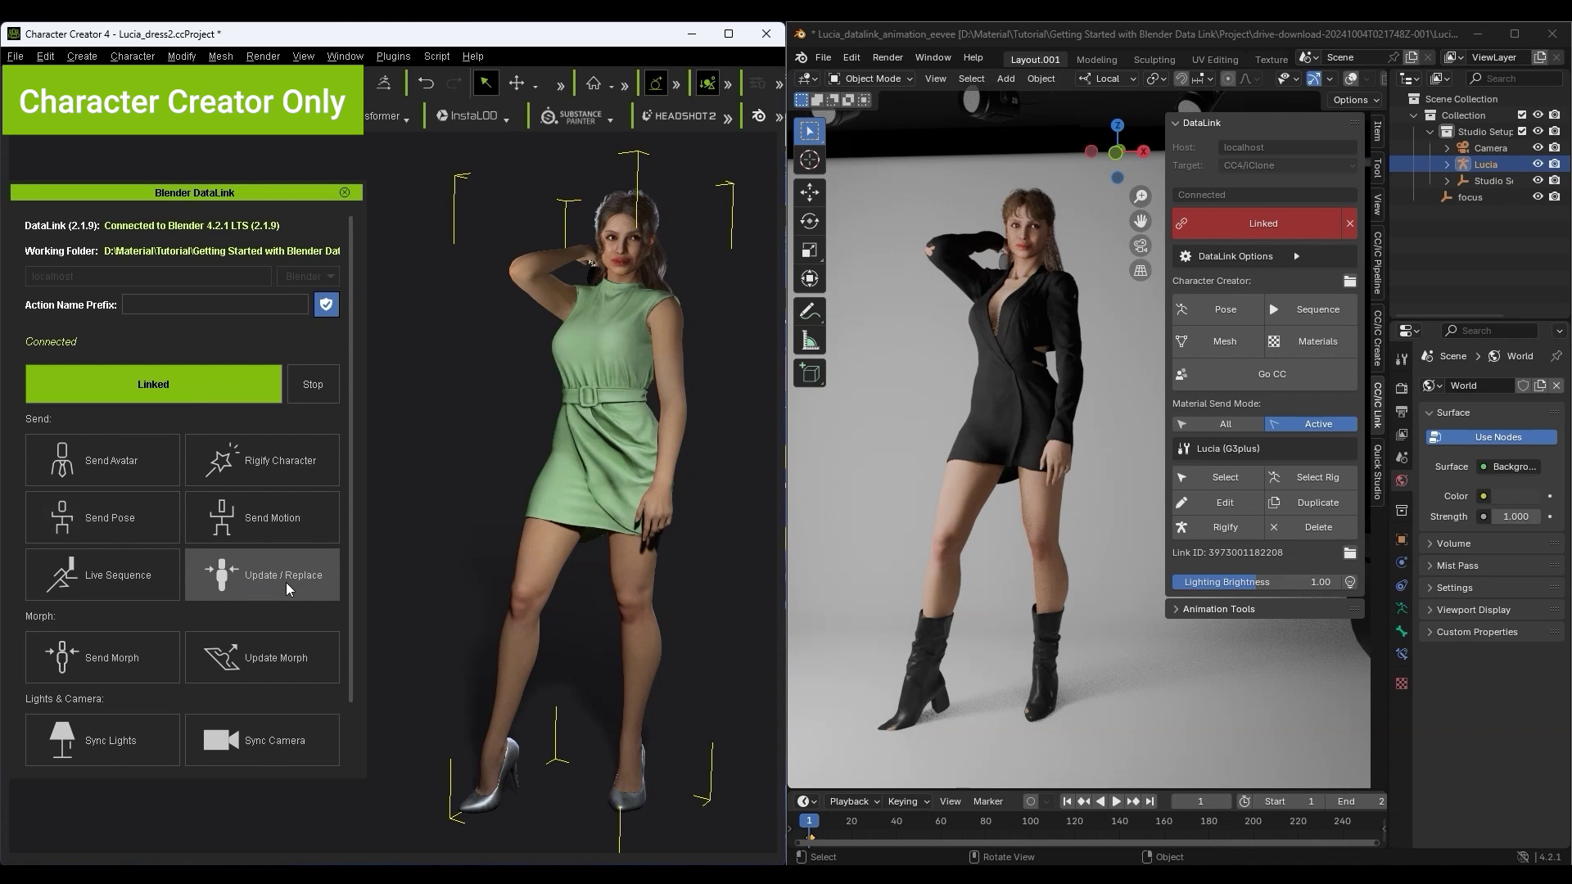
left_click(310, 583)
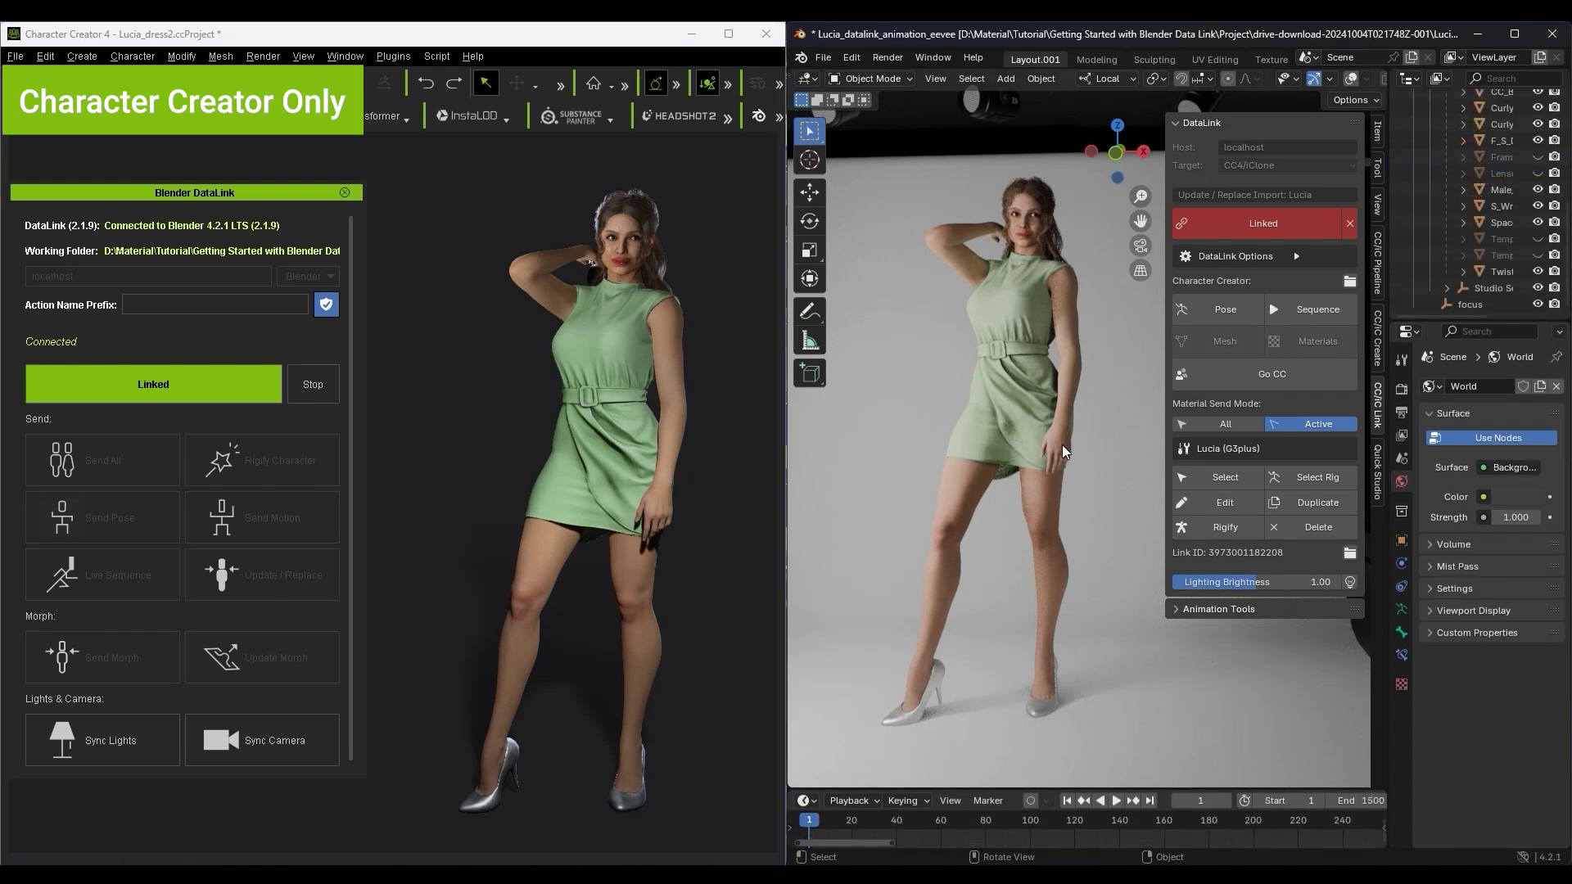
- In Blender, load the Lucia|A|Datalink motion set on Lucia, followed by the Lucia|A|2024_9_30_15_26_18 set
left_click(1189, 609)
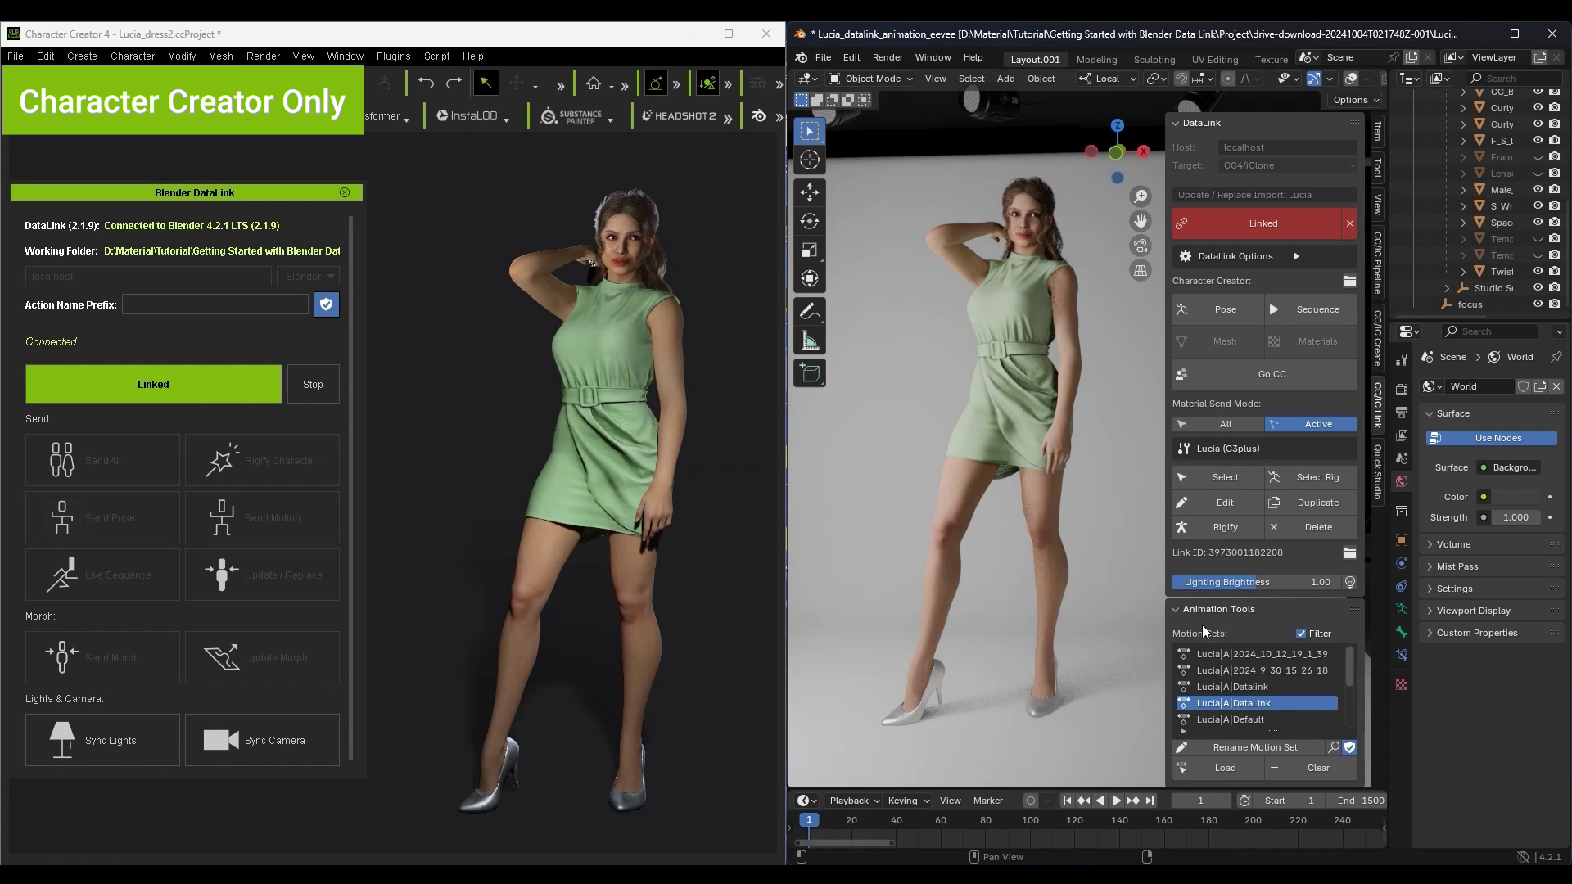
left_click(1240, 688)
left_click(1241, 770)
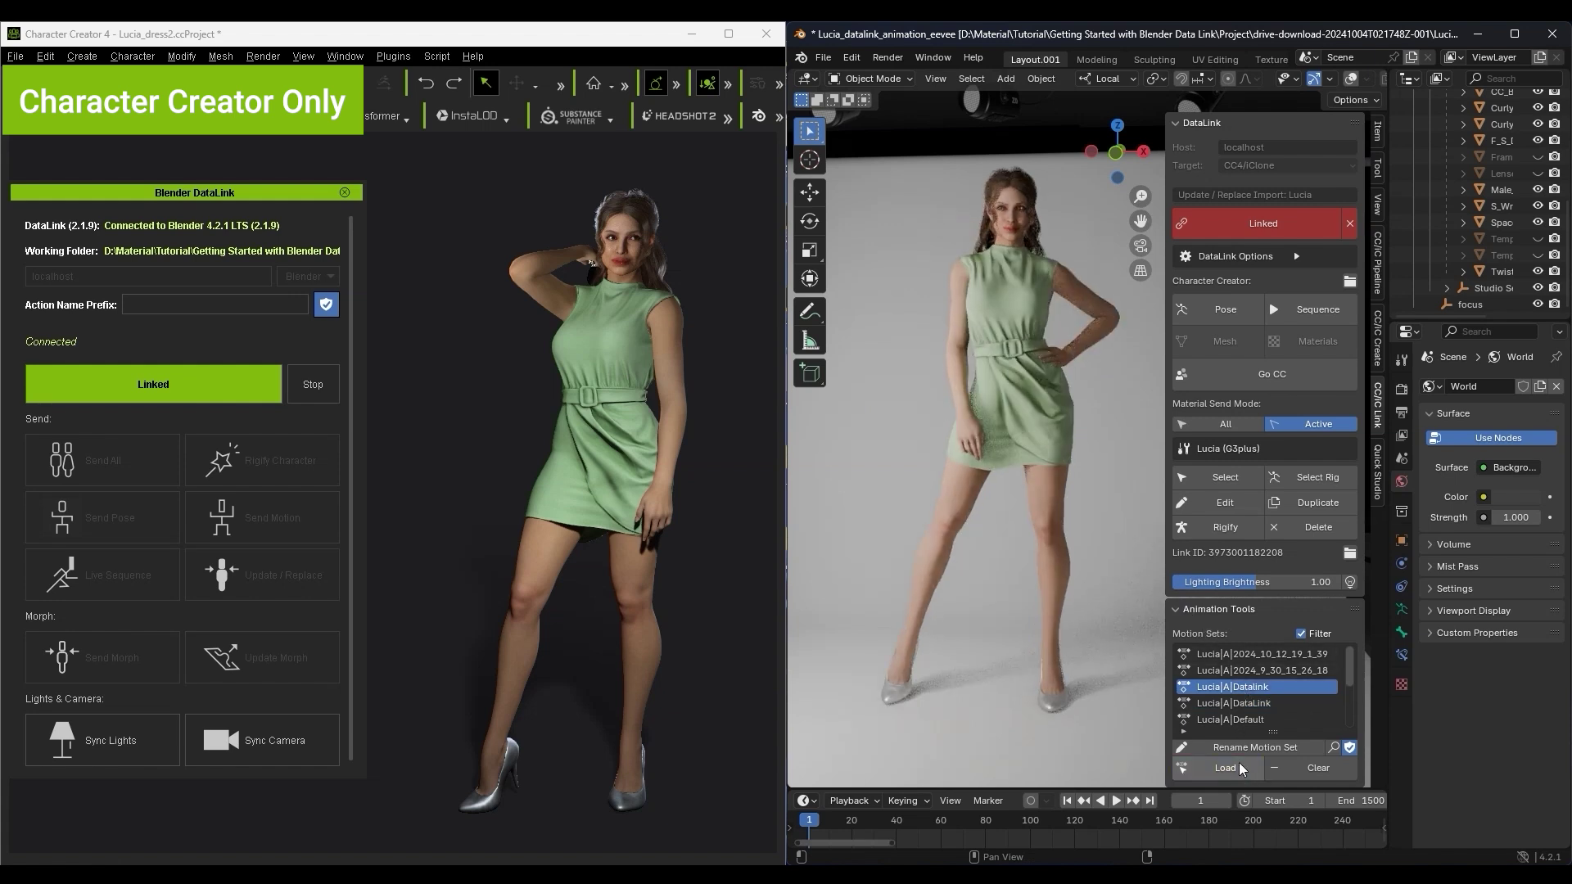
left_click(1244, 671)
left_click(1228, 770)
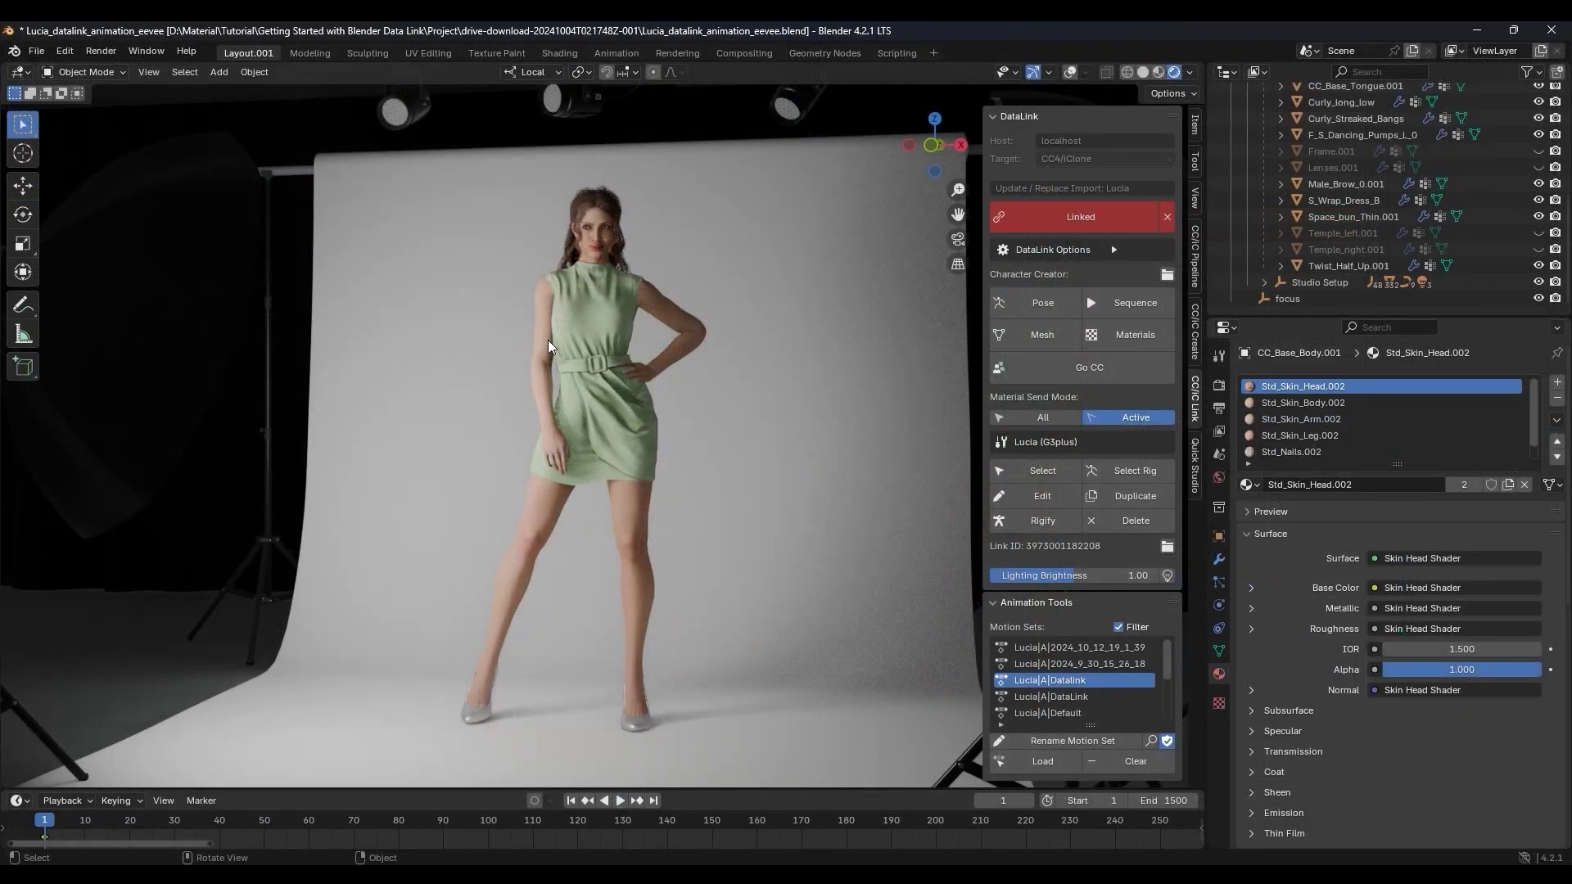
- Examine the green dress from the front and behind for areas where the body mesh pokes through
scroll(550, 347, "up", 7)
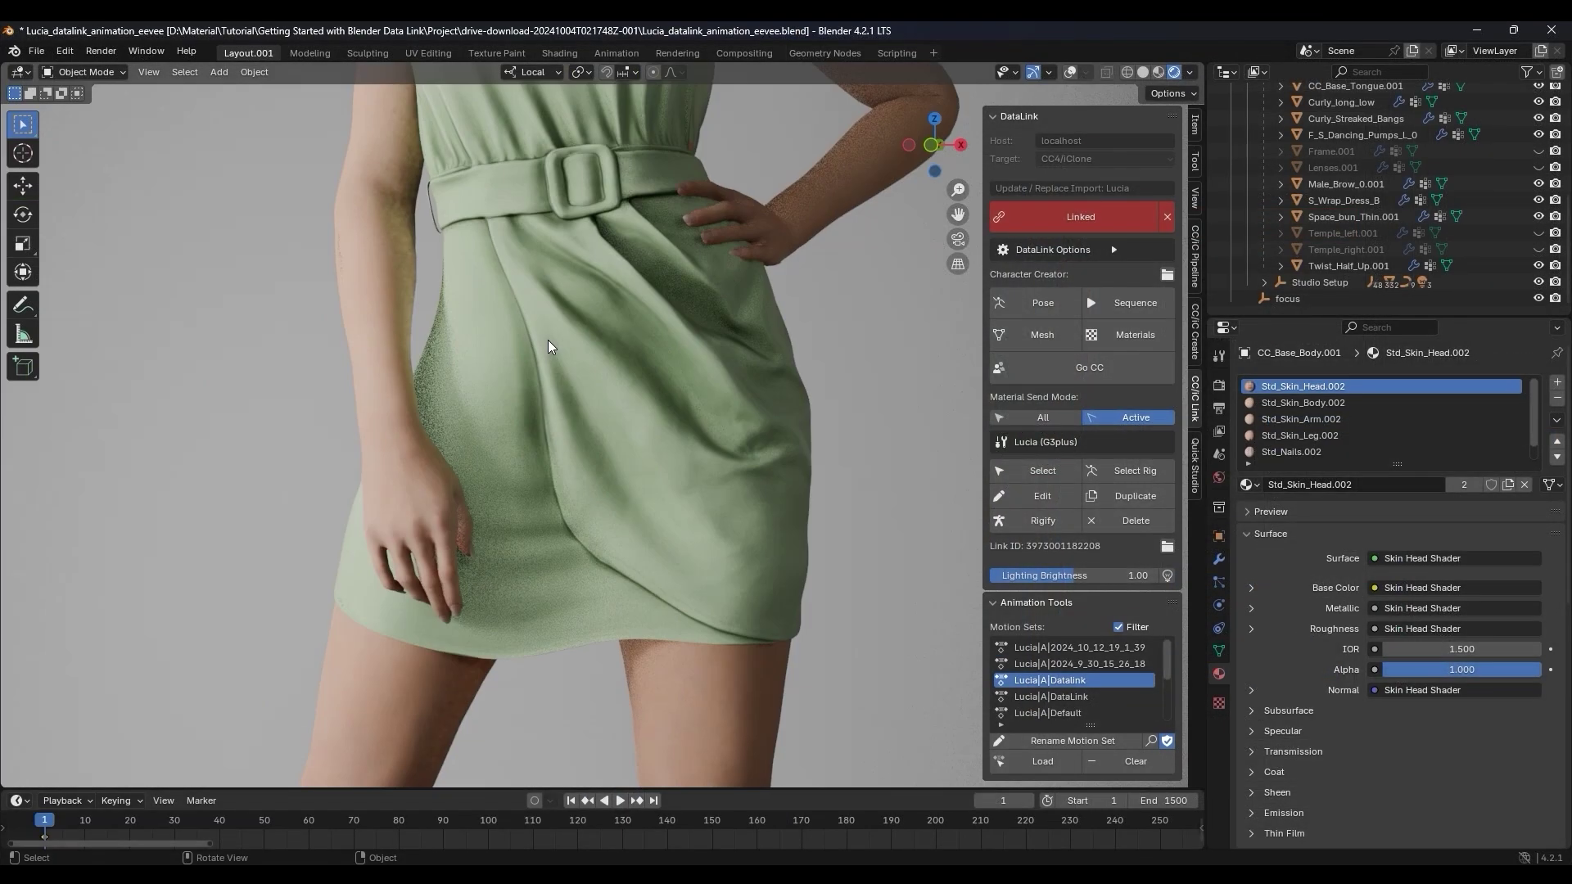
scroll(549, 347, "down", 1)
middle_click_drag(505, 379, 737, 393)
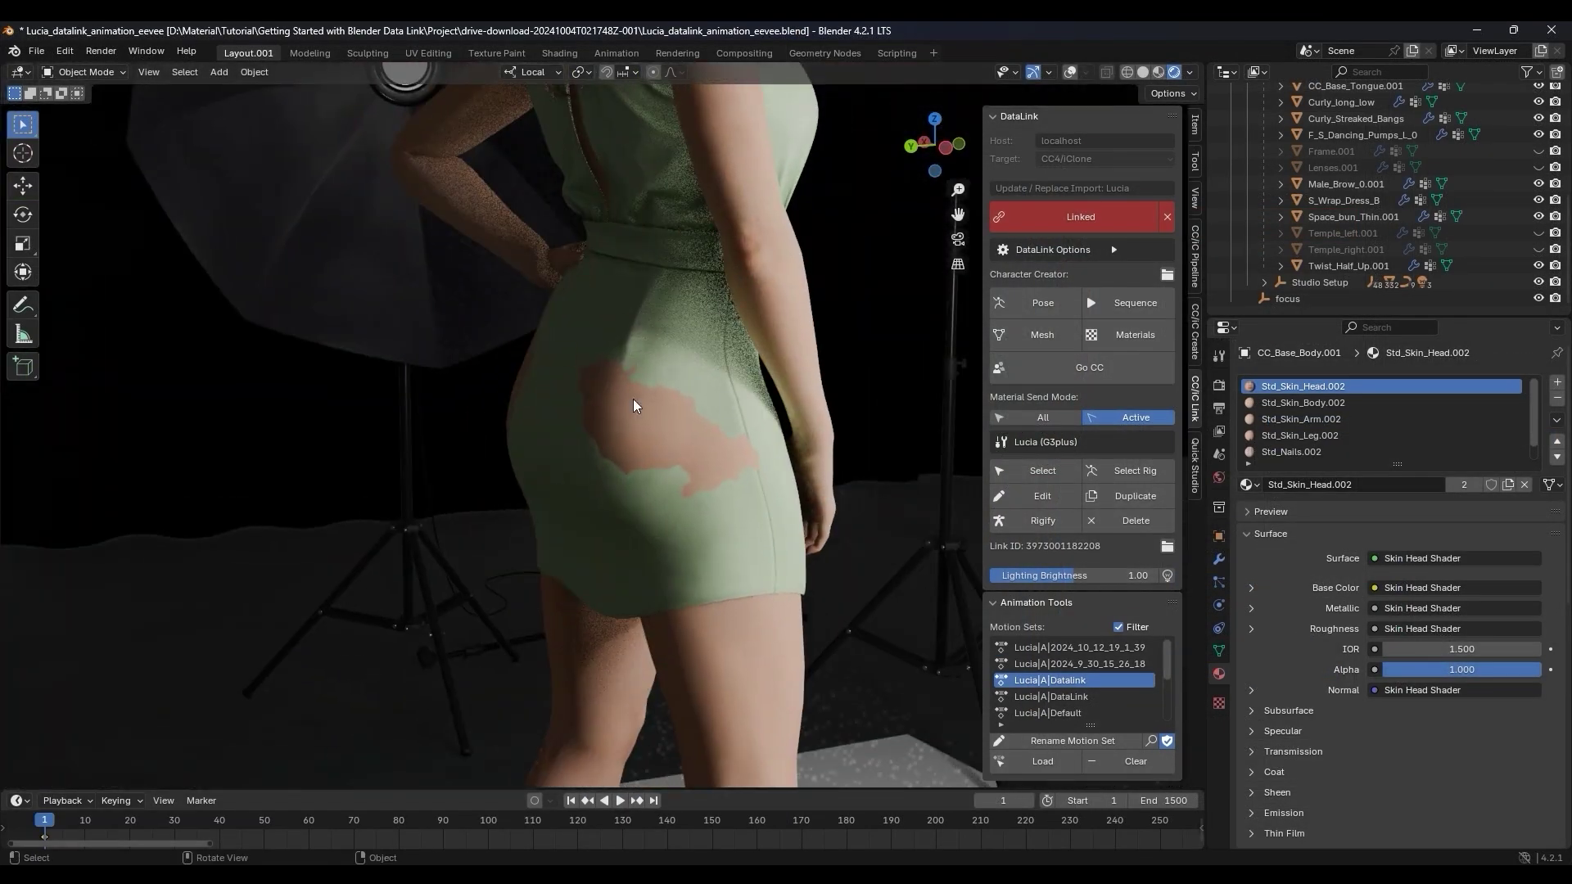
middle_click_drag(634, 404, 624, 446)
scroll(647, 418, "down", 8)
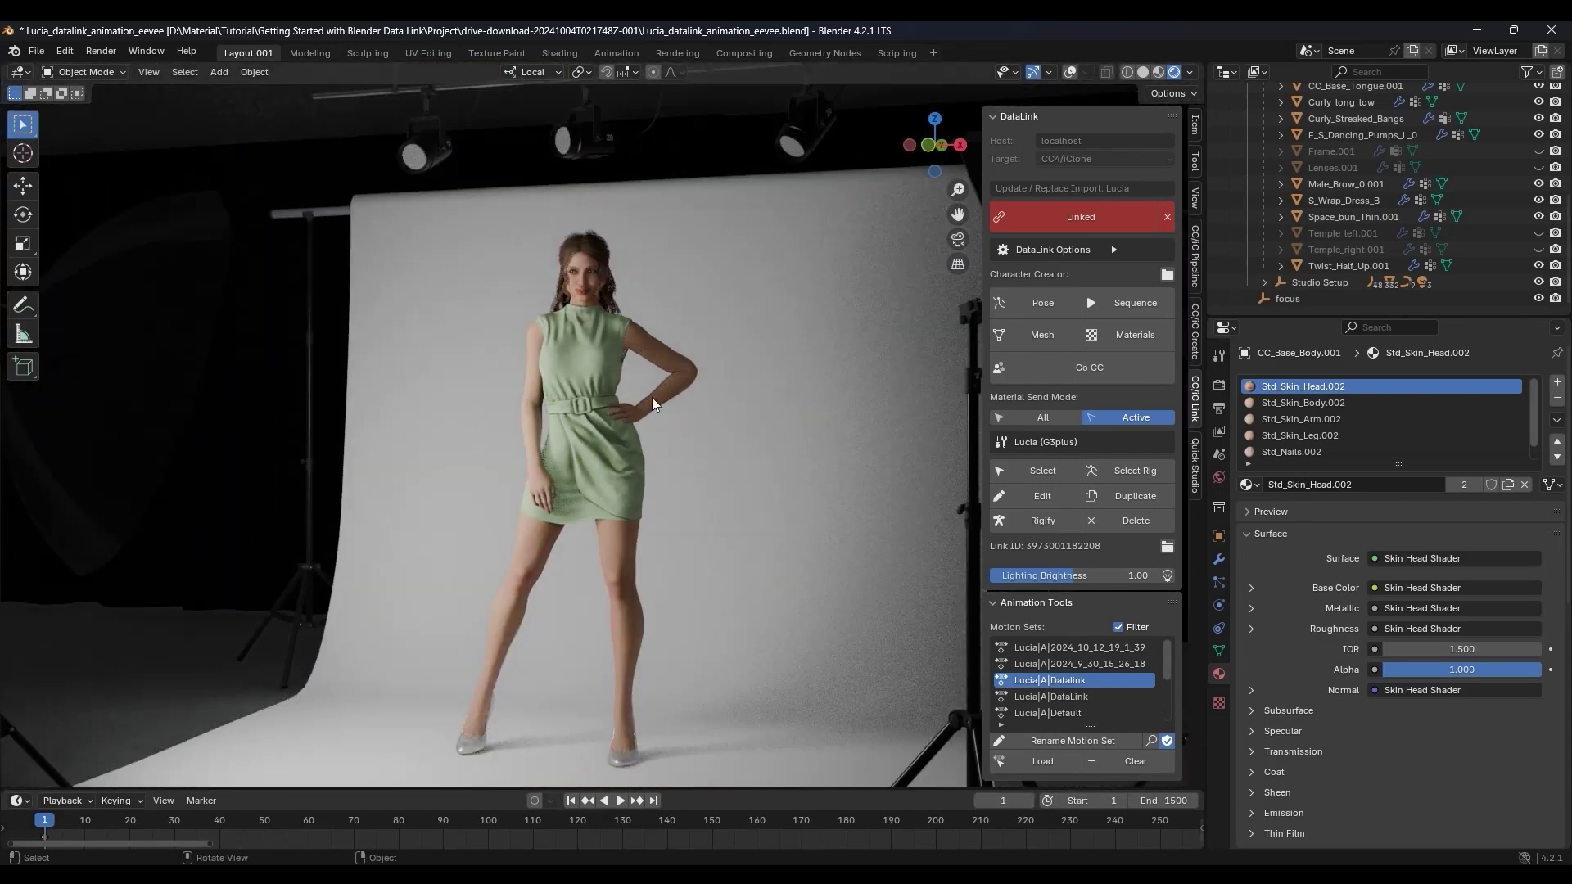
left_click(1073, 72)
middle_click_drag(655, 426, 569, 463)
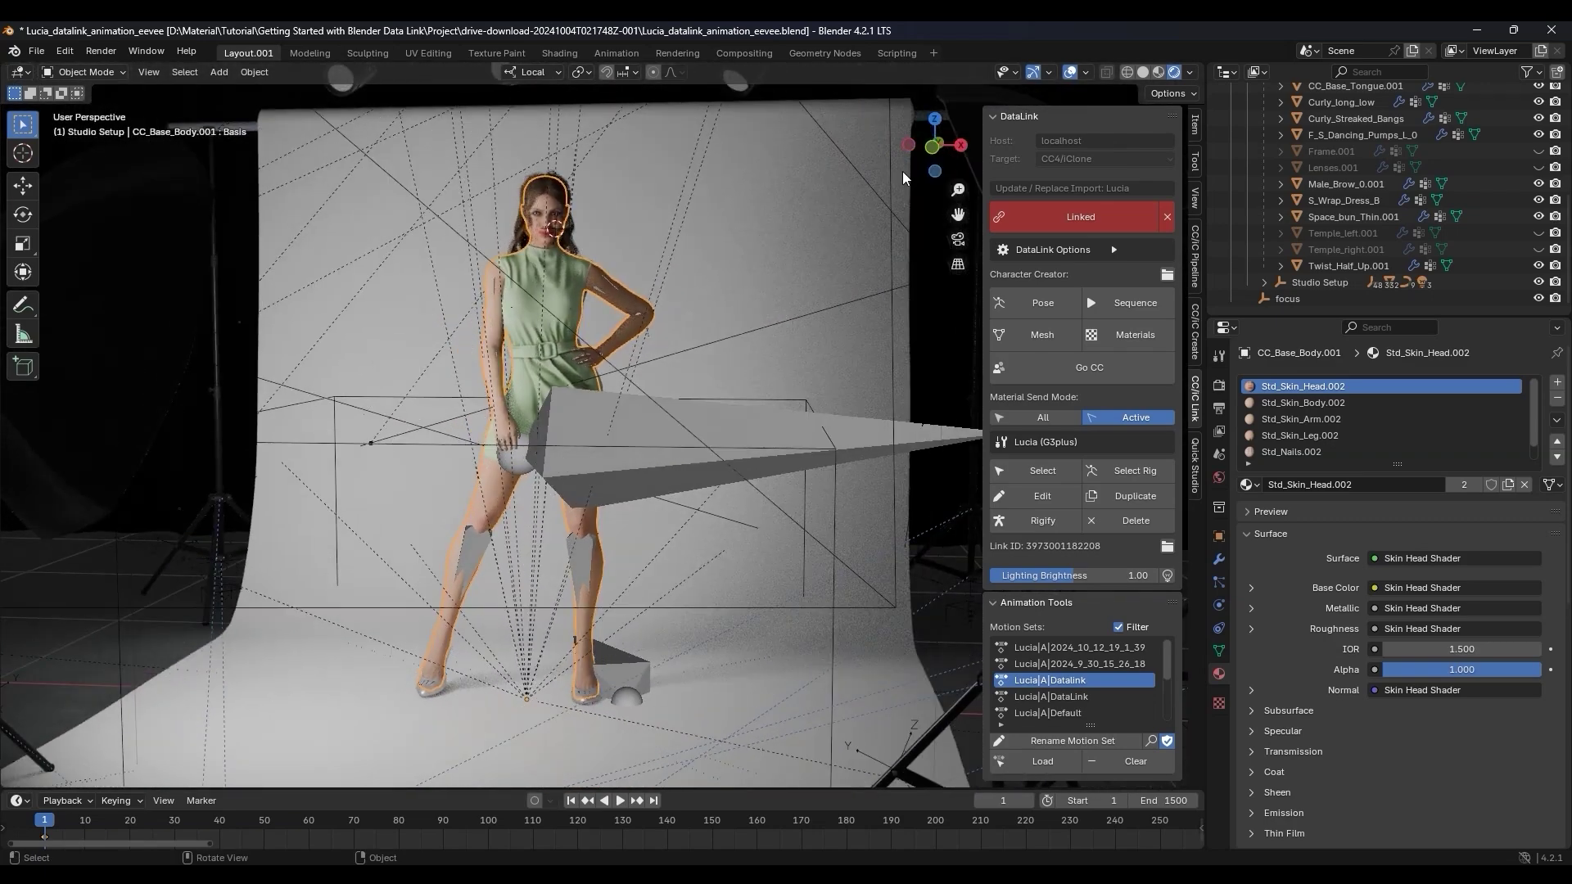
left_click(1070, 72)
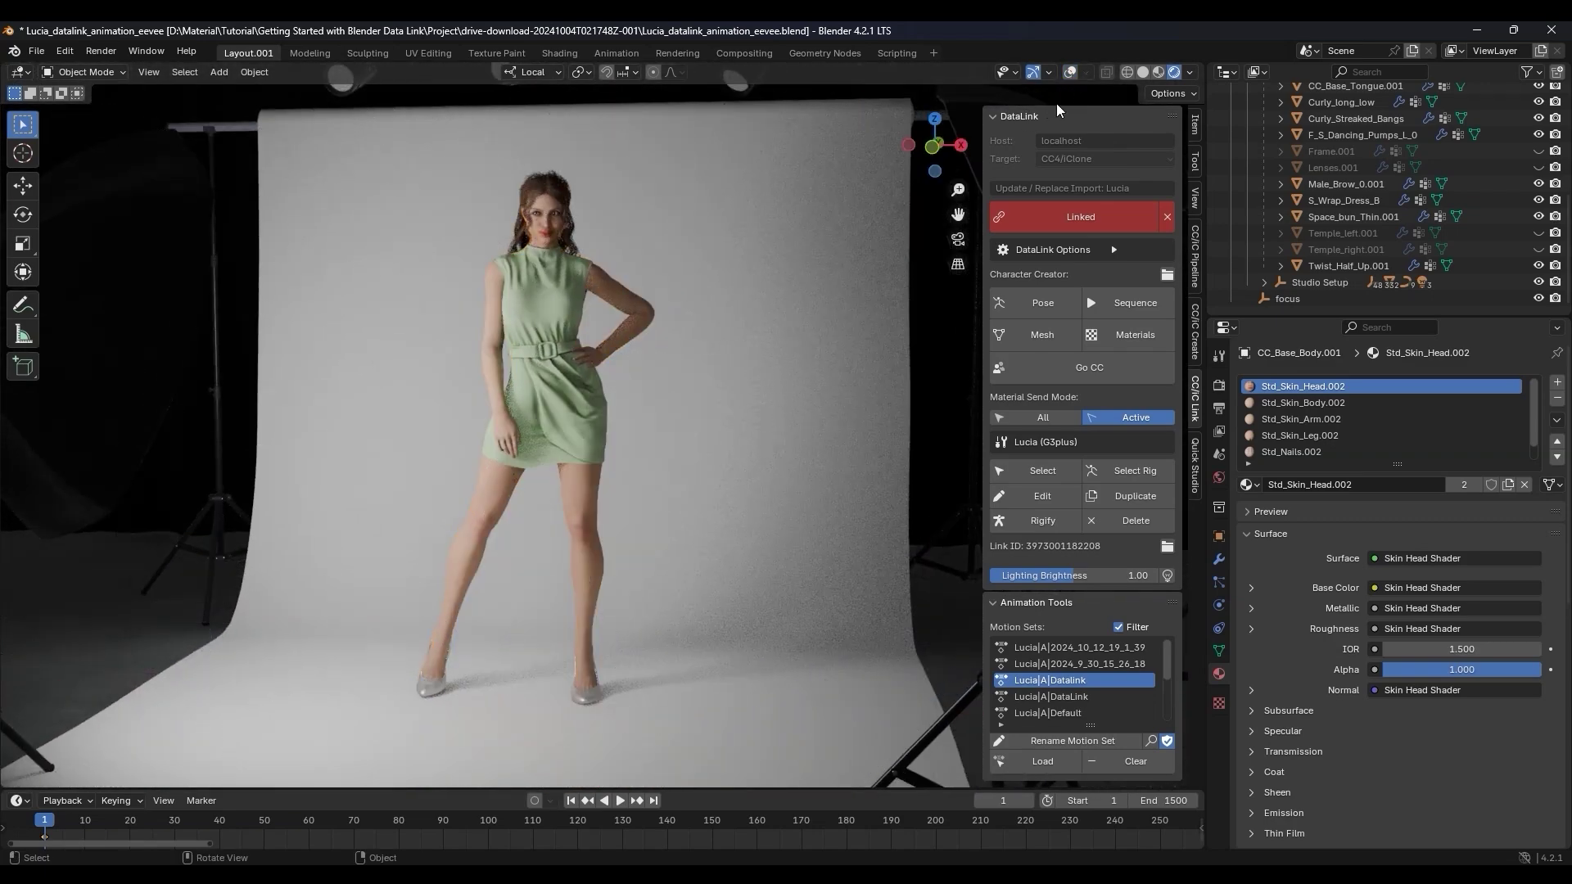
- Put Lucia into her default pose by loading the Lucia|A|Default motion set
left_click(1041, 713)
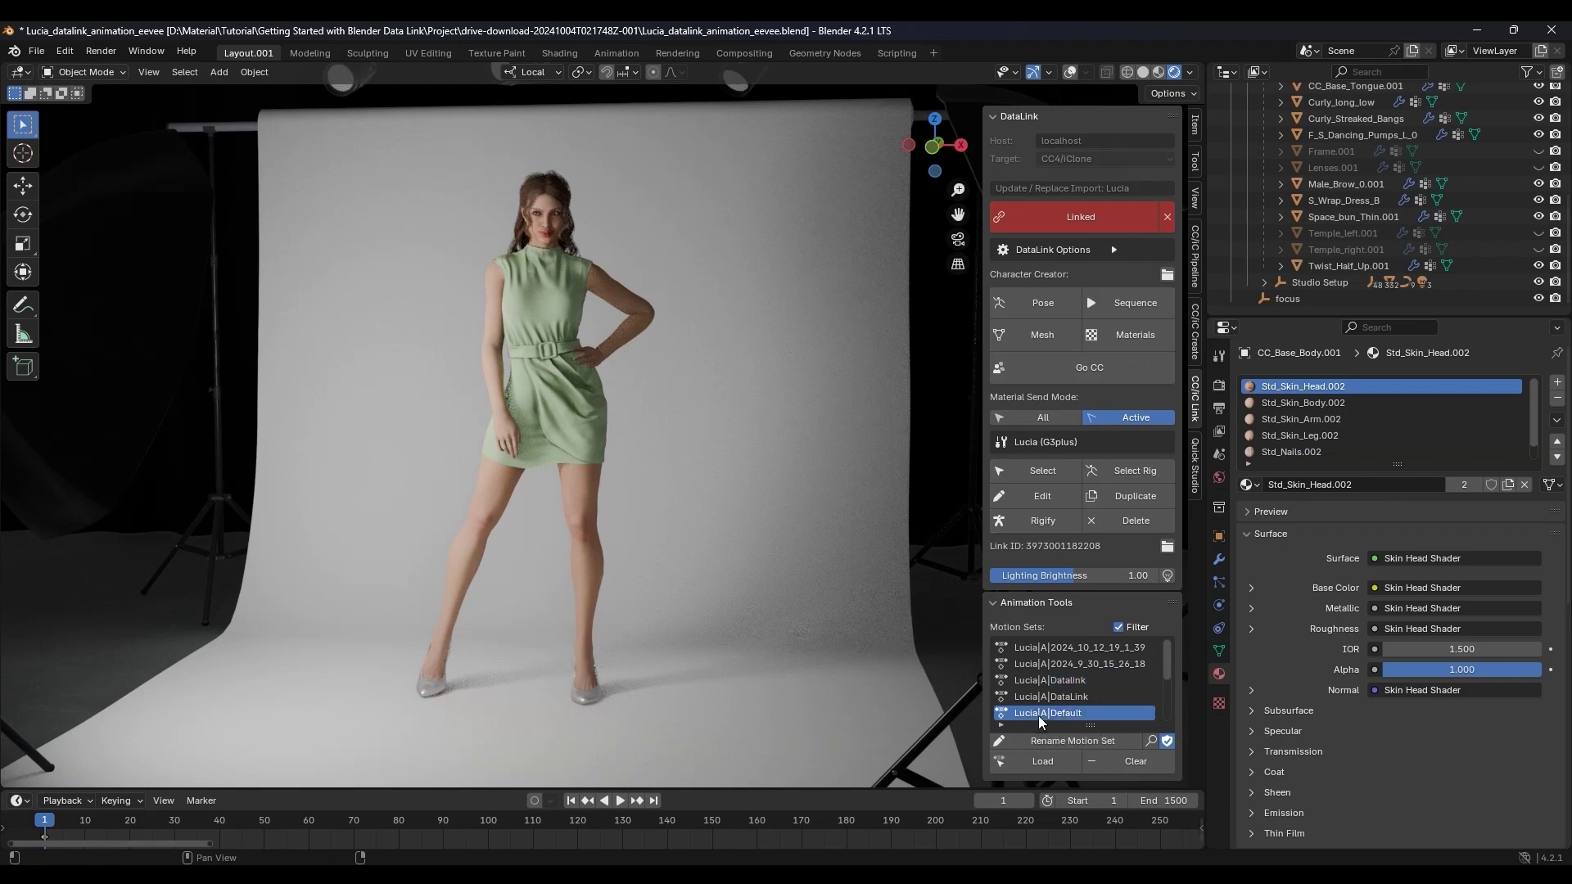
left_click(1042, 763)
middle_click_drag(393, 451, 455, 454)
scroll(653, 470, "up", 4)
scroll(491, 450, "down", 3)
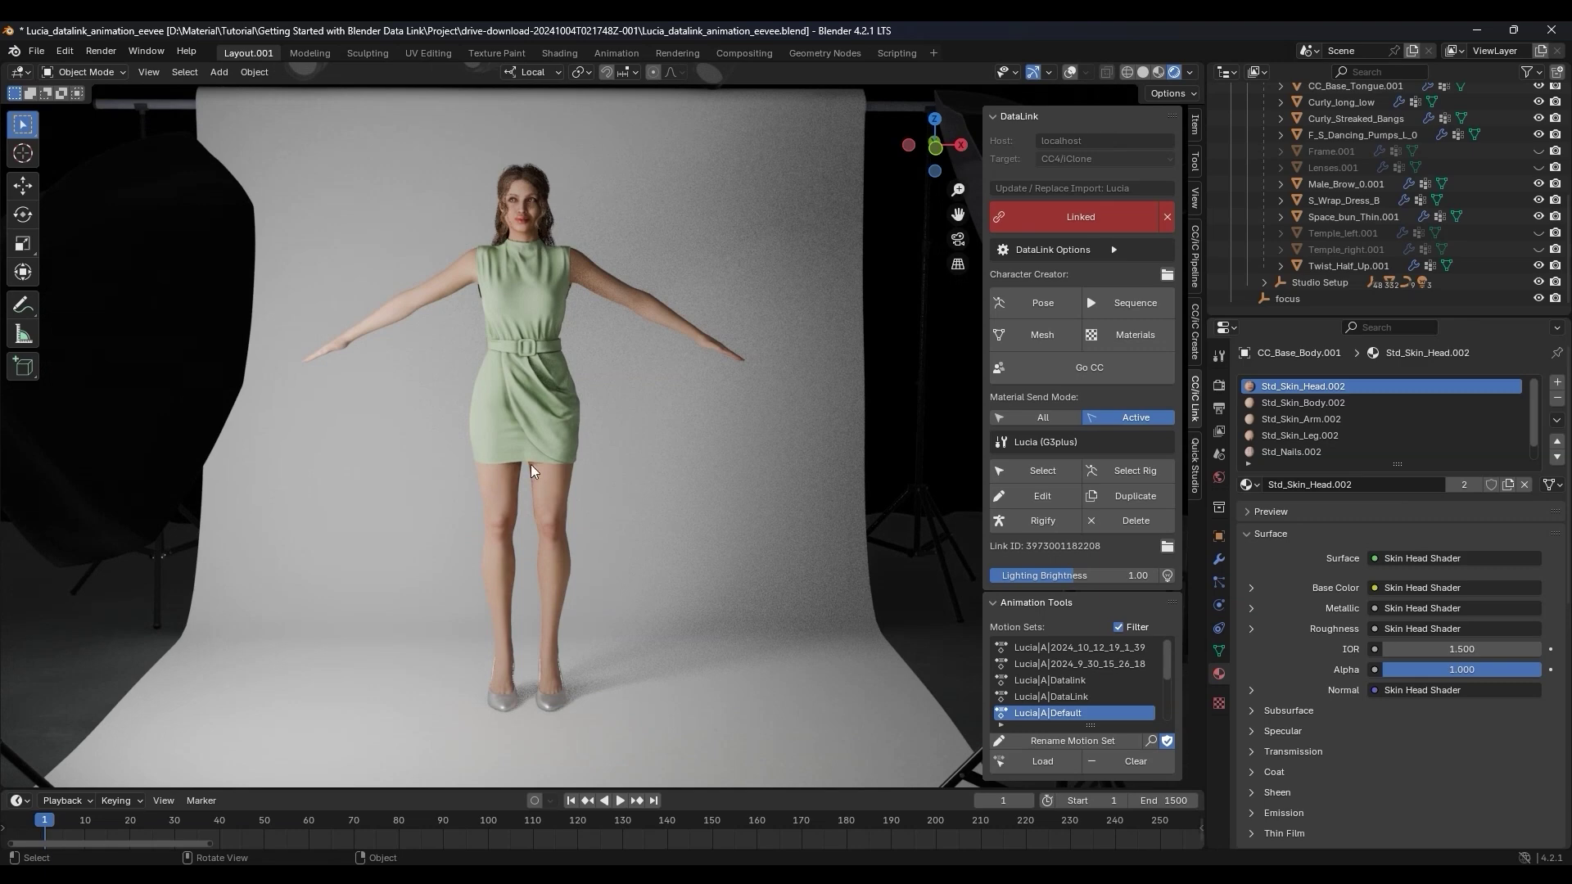
- Add a Mask modifier to the CC_Base_Body mesh
left_click(1219, 560)
left_click(1365, 383)
mouse_move(1372, 384)
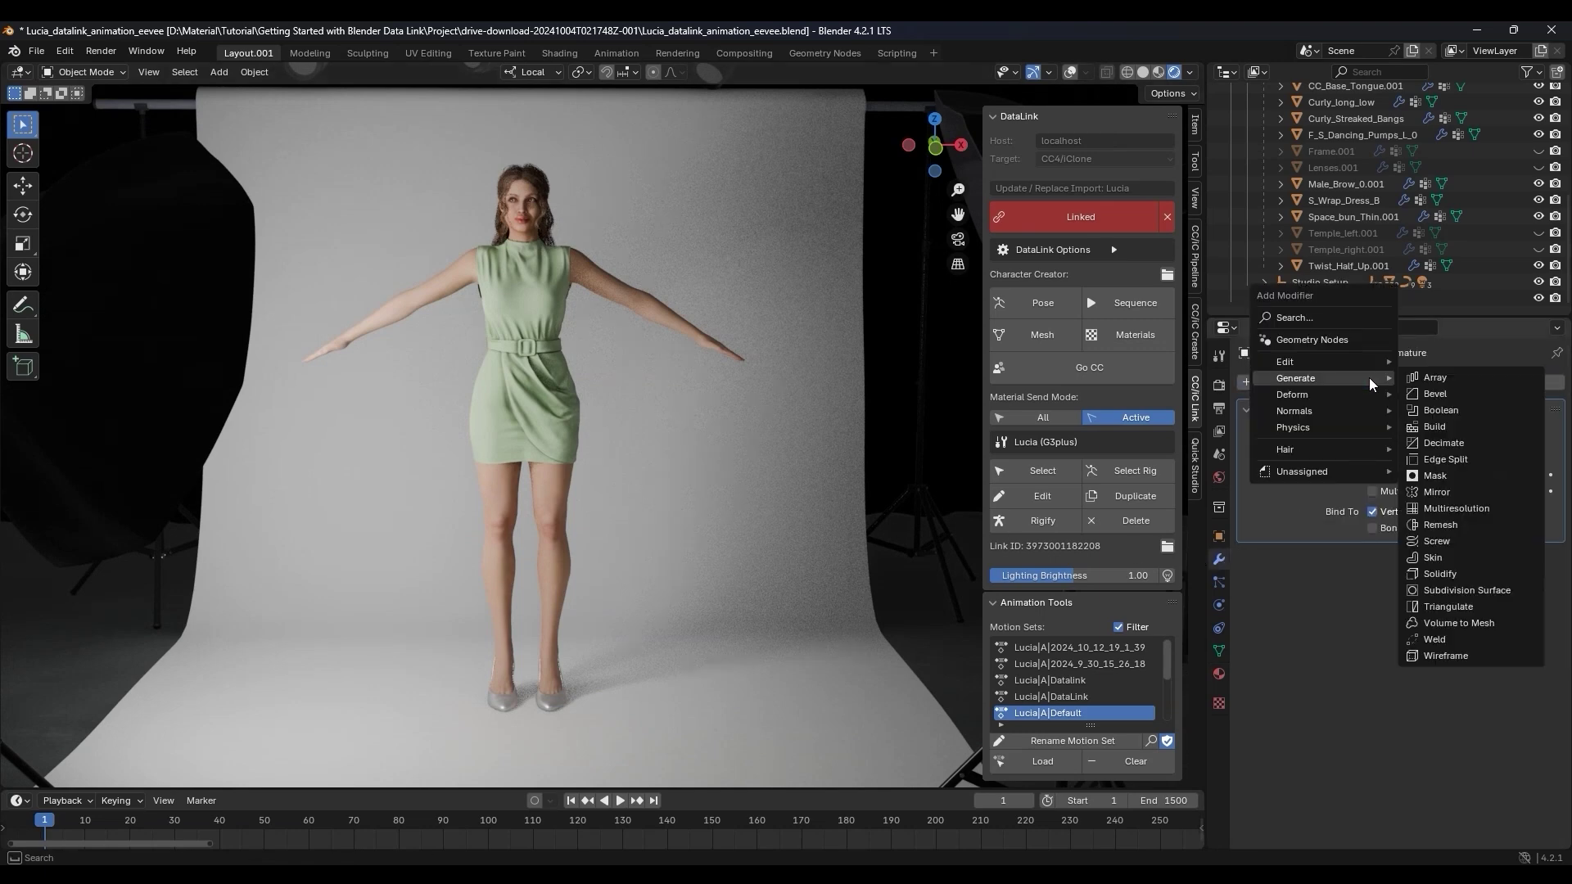
left_click(1468, 482)
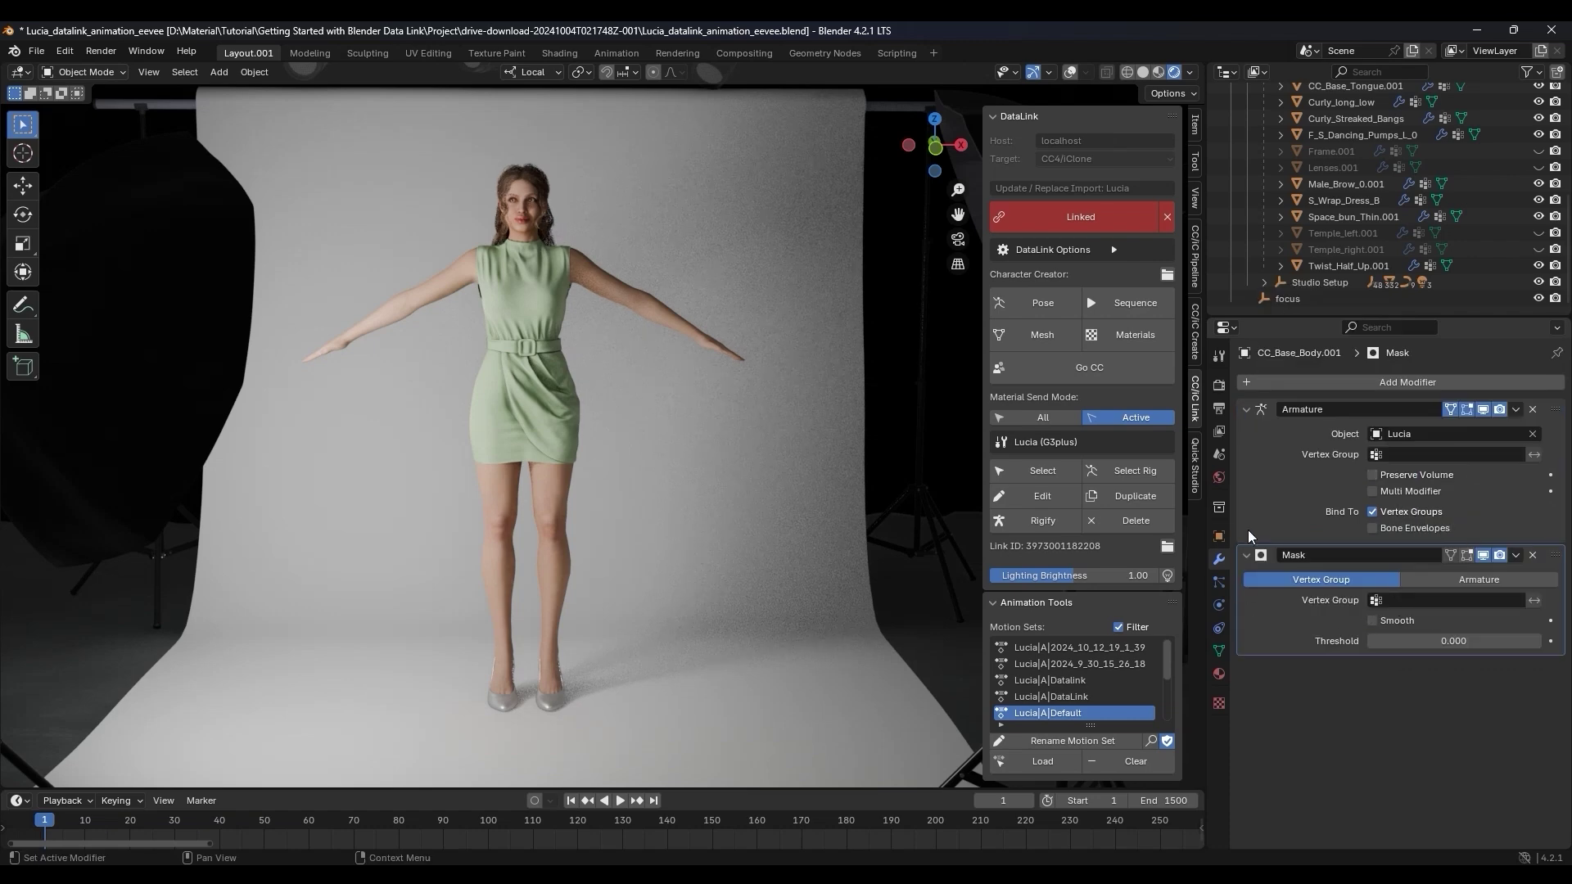
- Show the viewport overlays and add a vertex group named Hide to the body mesh
left_click(1219, 652)
key("shift+alt+z")
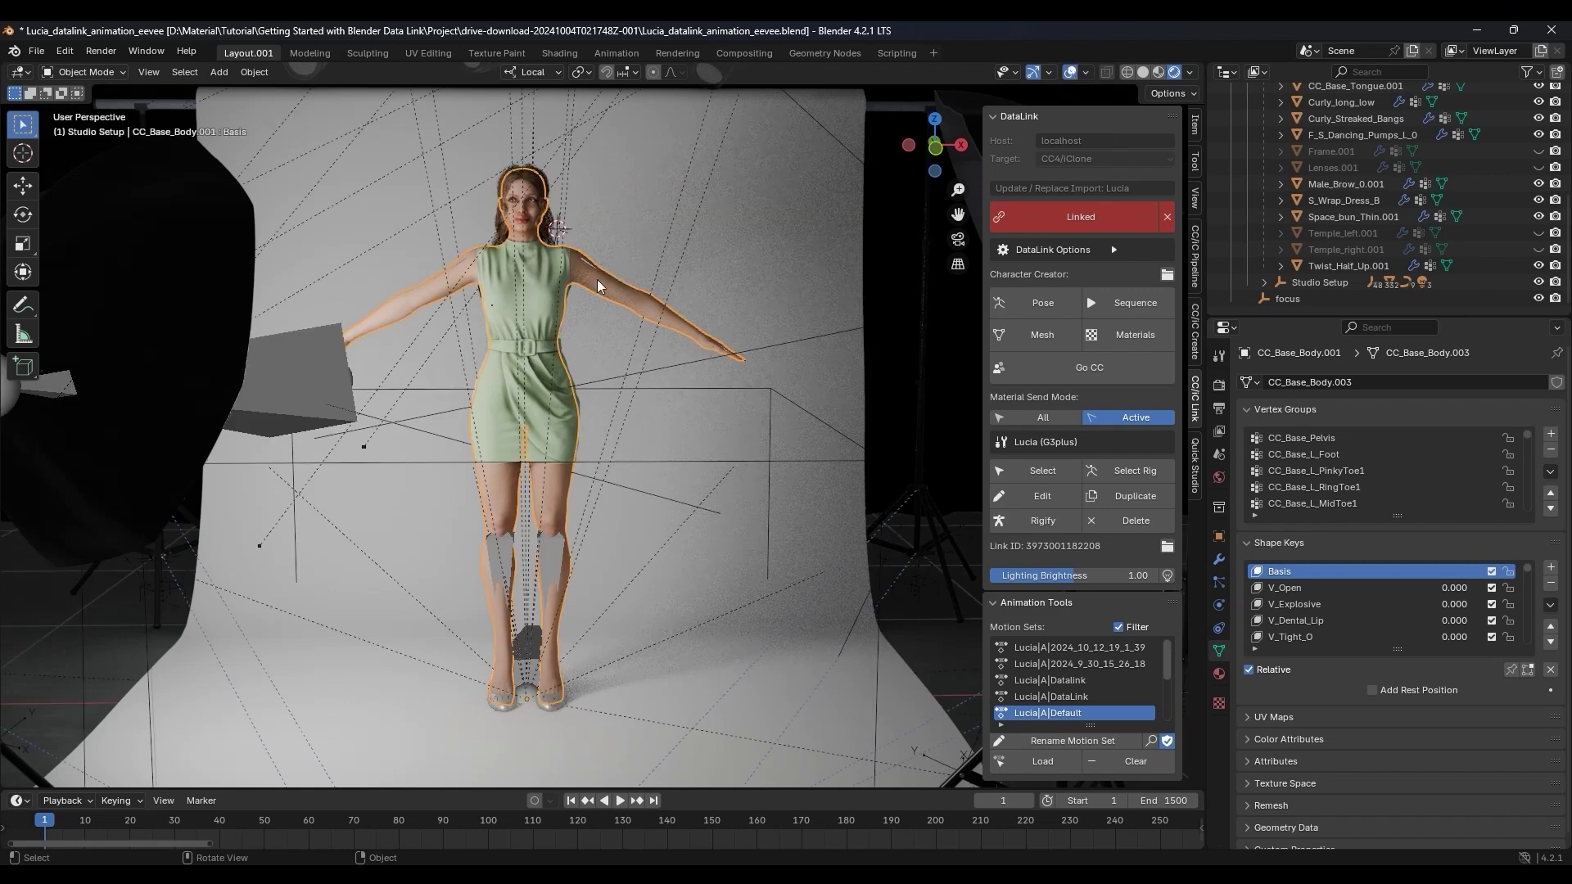
left_click(1550, 435)
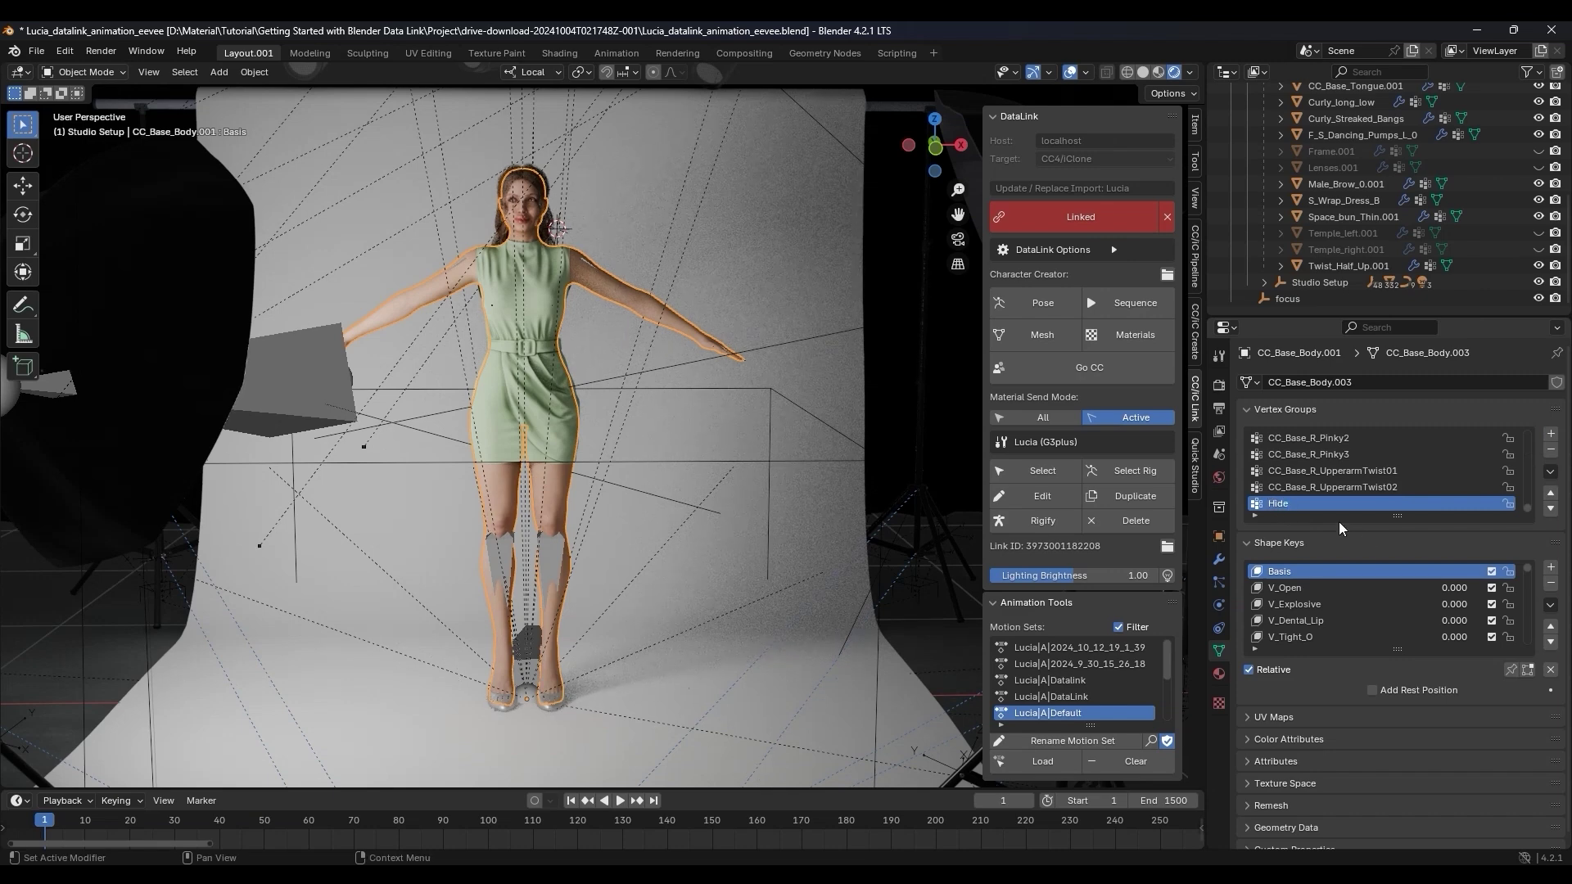
- Enter Edit Mode on the body and circle-select the vertices poking through the back and sides of the skirt
left_click(105, 72)
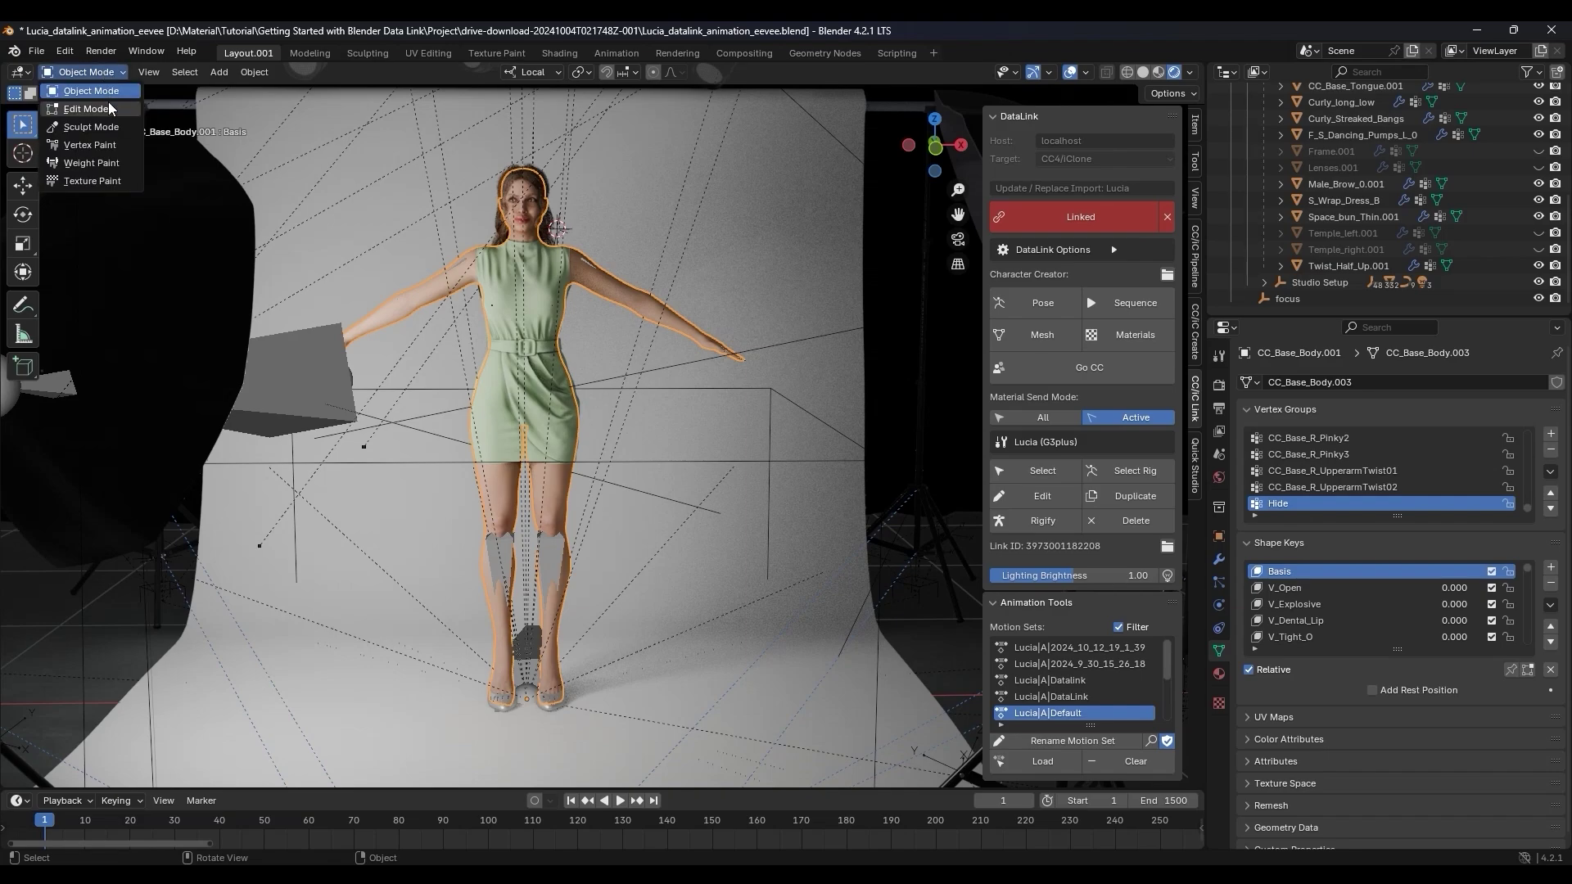
left_click(111, 108)
scroll(400, 381, "up", 6)
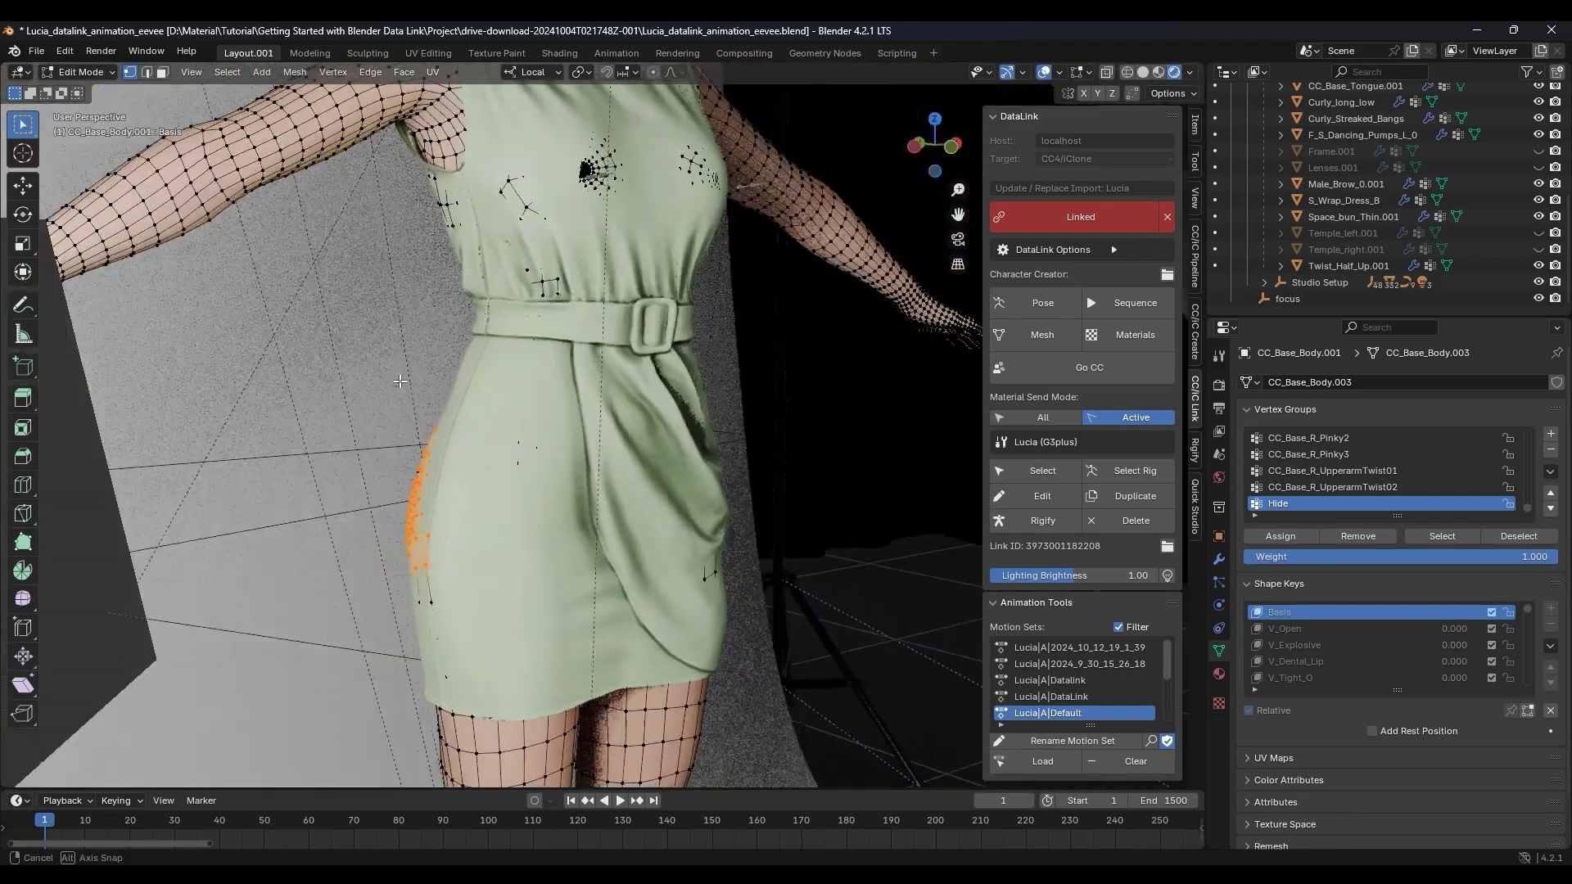
mouse_move(399, 381)
middle_mouse_down()
mouse_move(617, 396)
mouse_move(576, 371)
middle_mouse_up()
key("c")
mouse_move(591, 385)
left_mouse_down()
mouse_move(573, 475)
mouse_move(671, 489)
mouse_move(649, 346)
left_mouse_up()
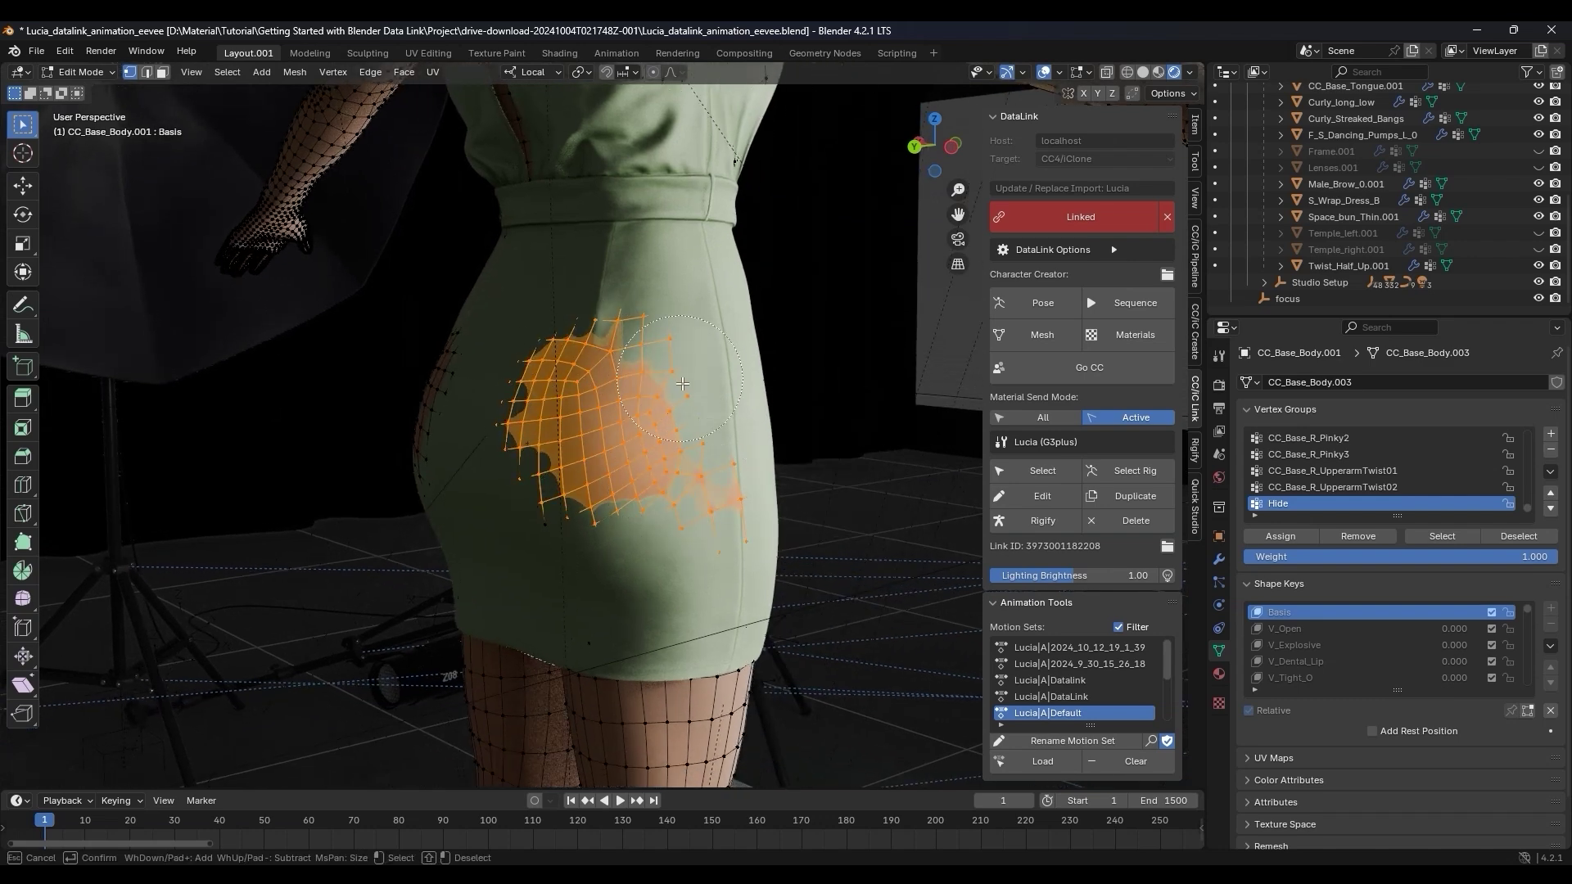
middle_click_drag(594, 500, 571, 383)
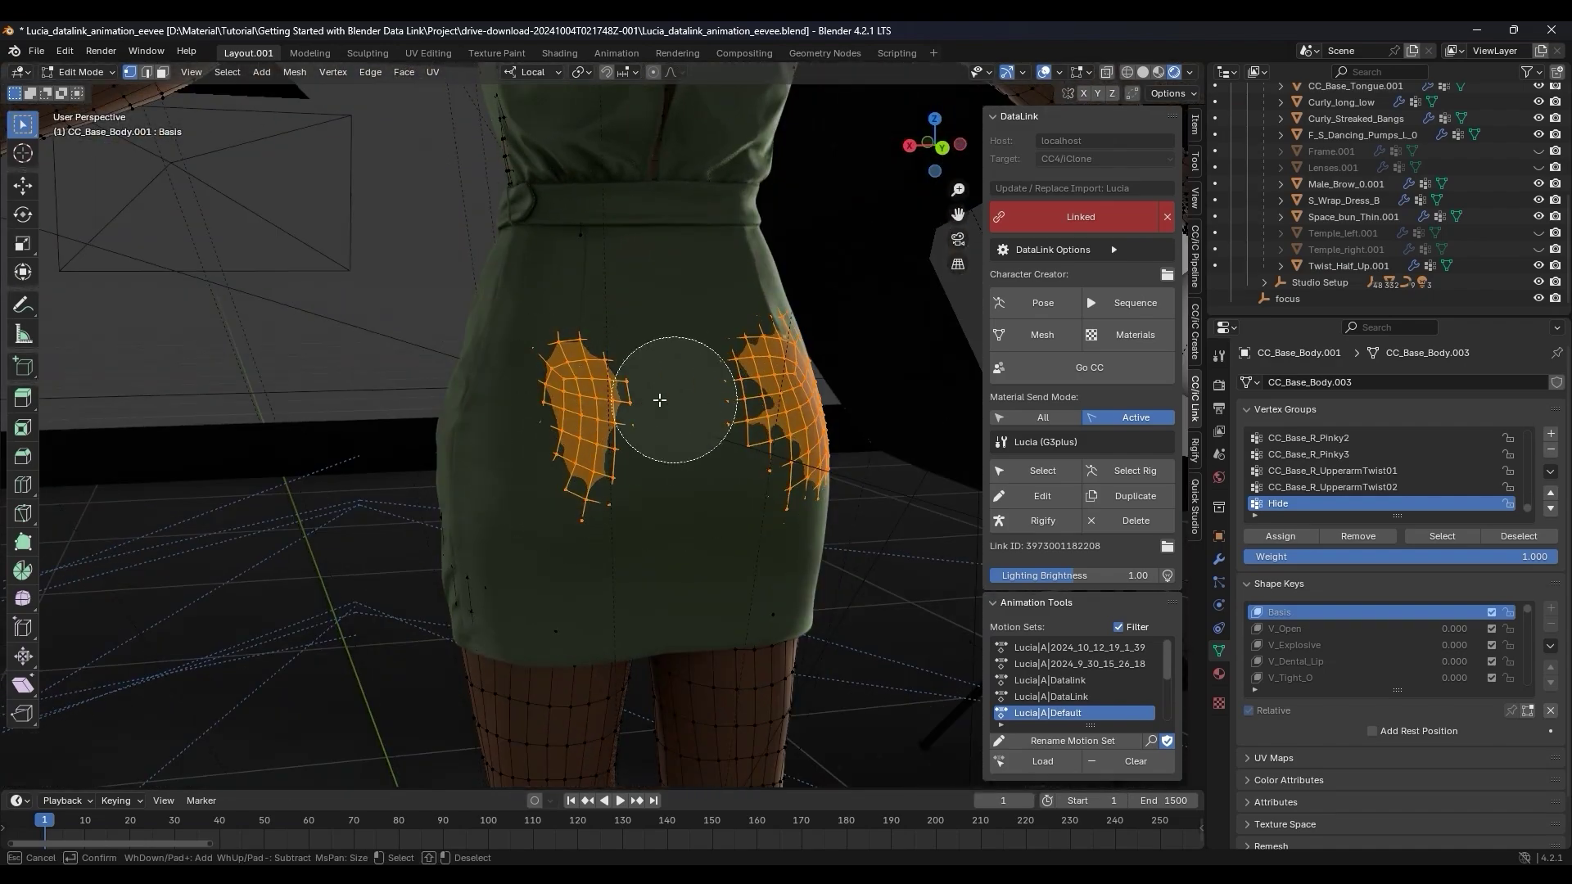
right_click(737, 366)
- Add the body vertices showing through the dress's upper back to the selection with Circle Select
mouse_move(475, 442)
middle_mouse_down()
mouse_move(676, 474)
mouse_move(515, 426)
mouse_move(586, 456)
mouse_move(525, 335)
middle_mouse_up()
key("c")
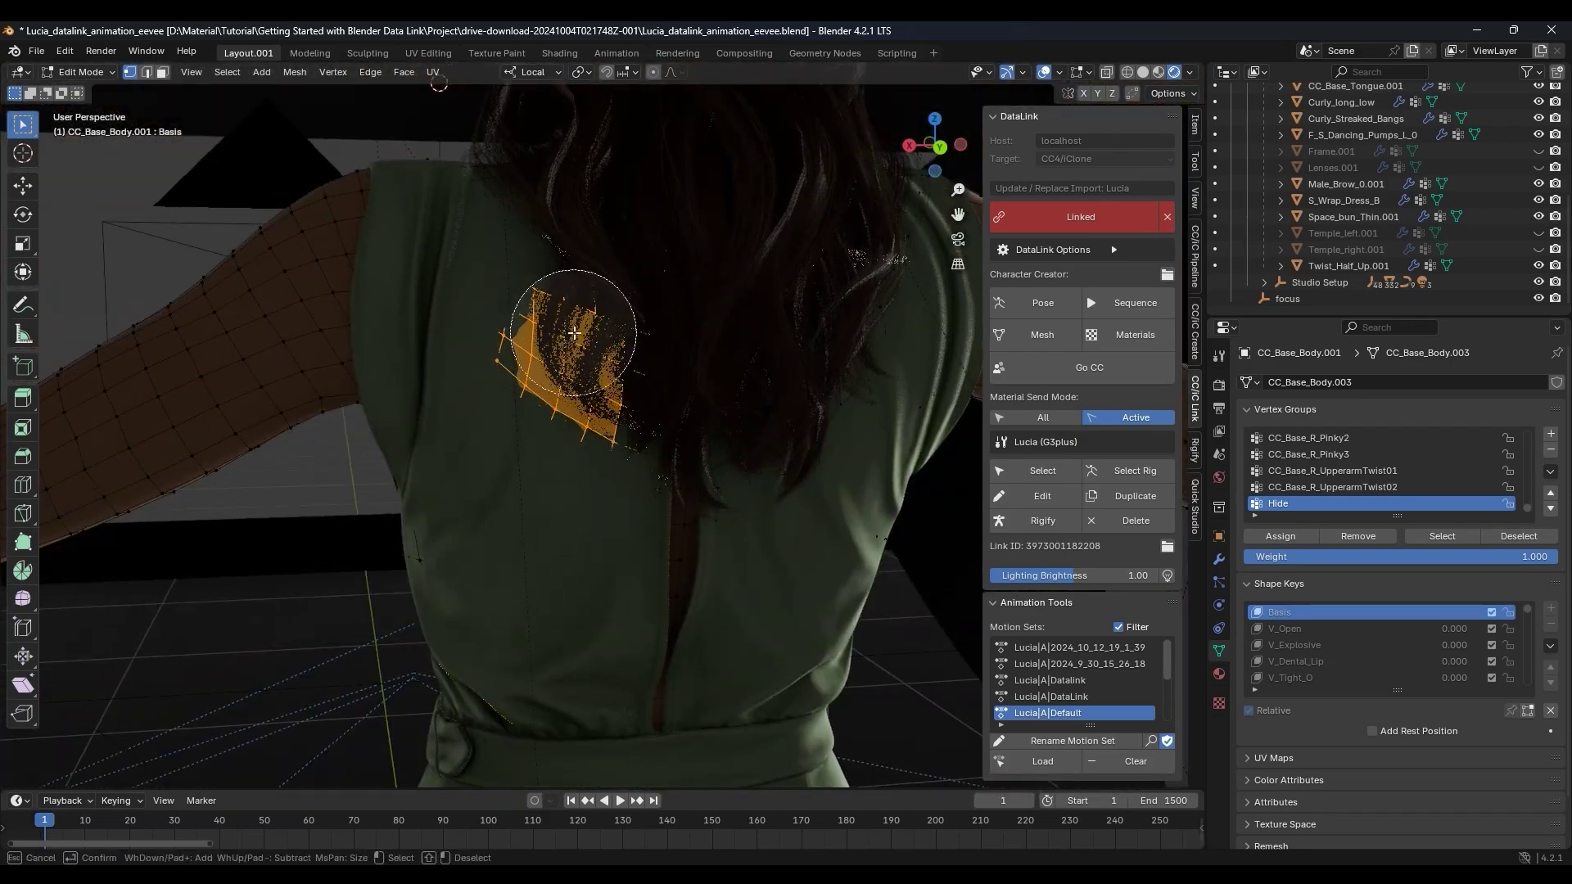
right_click(574, 333)
- Assign the selected body vertices to the Hide vertex group and return to Object Mode
mouse_move(575, 334)
middle_mouse_down()
mouse_move(572, 393)
mouse_move(271, 410)
mouse_move(328, 413)
middle_mouse_up()
scroll(636, 470, "up", 3)
scroll(636, 470, "down", 3)
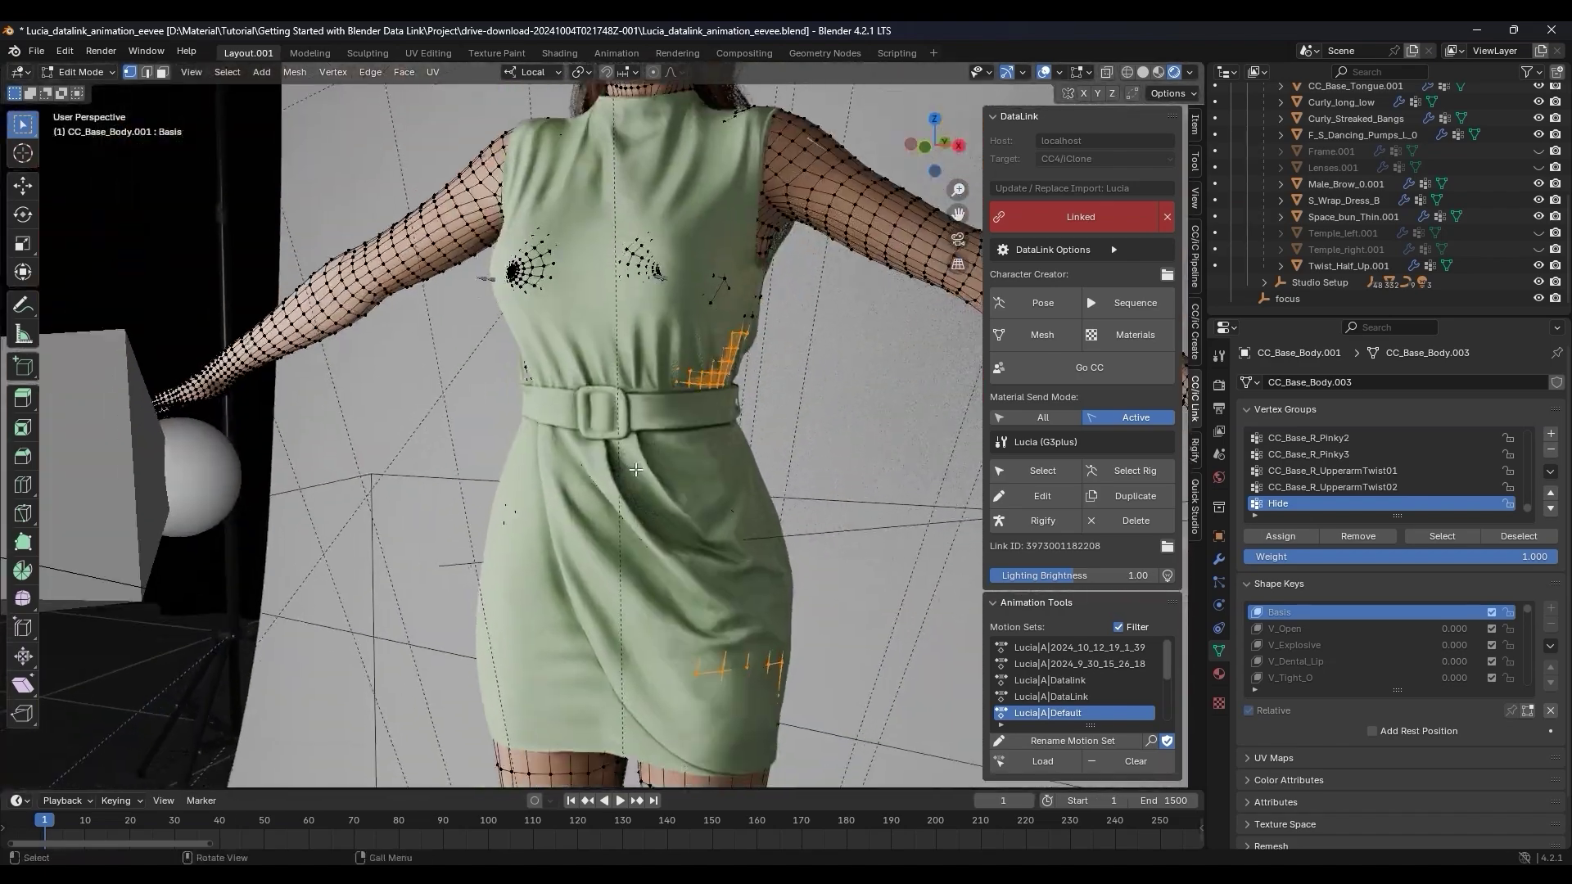
middle_click_drag(636, 469, 690, 478)
scroll(690, 478, "down", 2)
left_click(1299, 539)
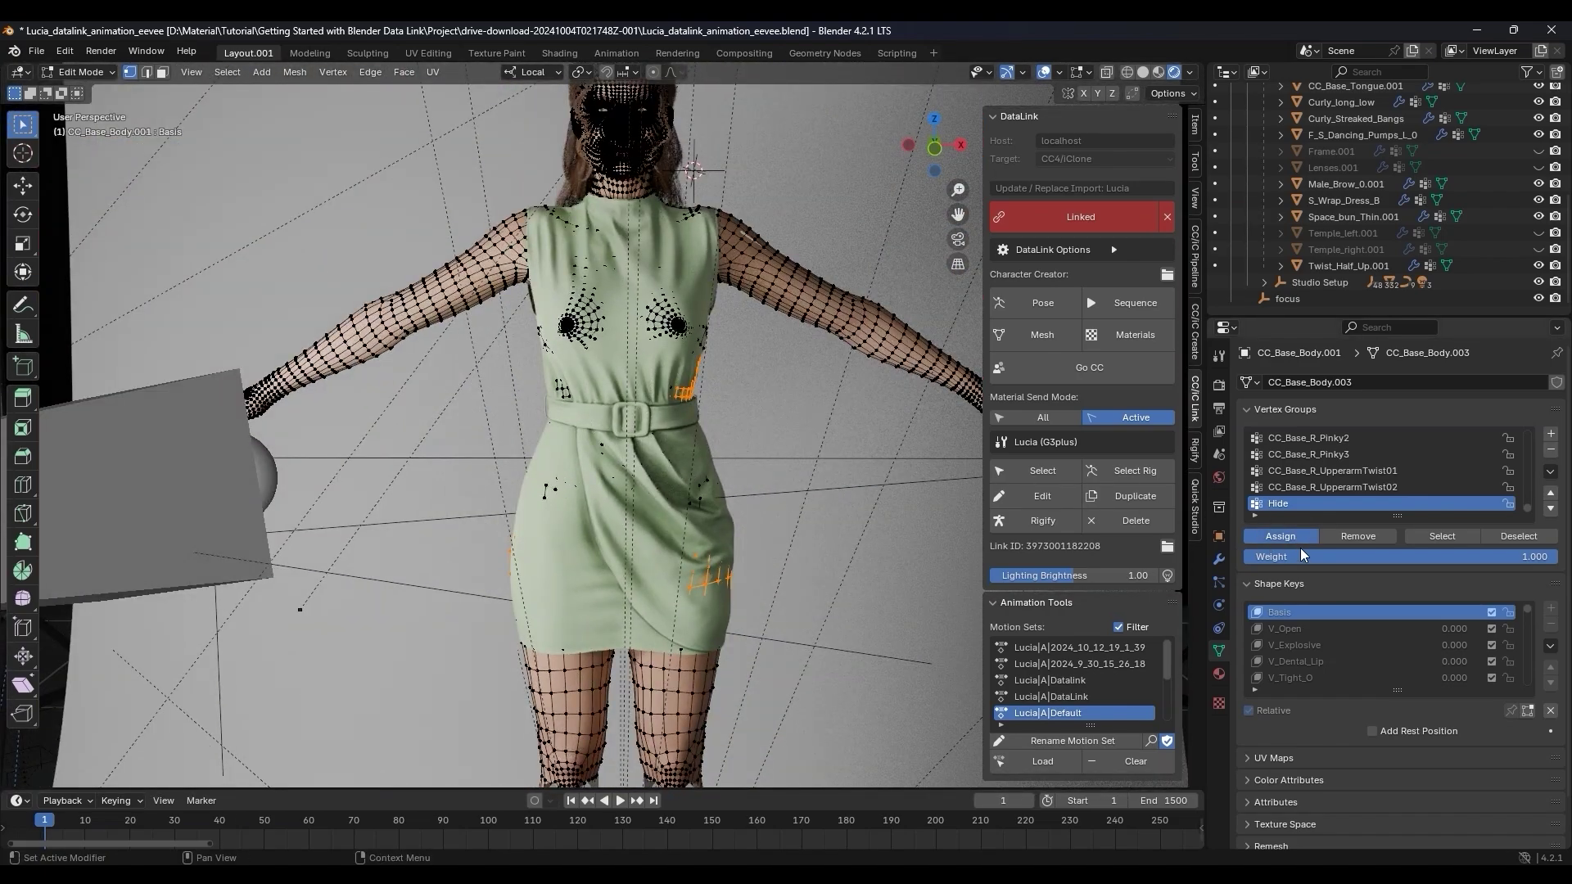
left_click(80, 72)
left_click(90, 91)
scroll(760, 511, "down", 3)
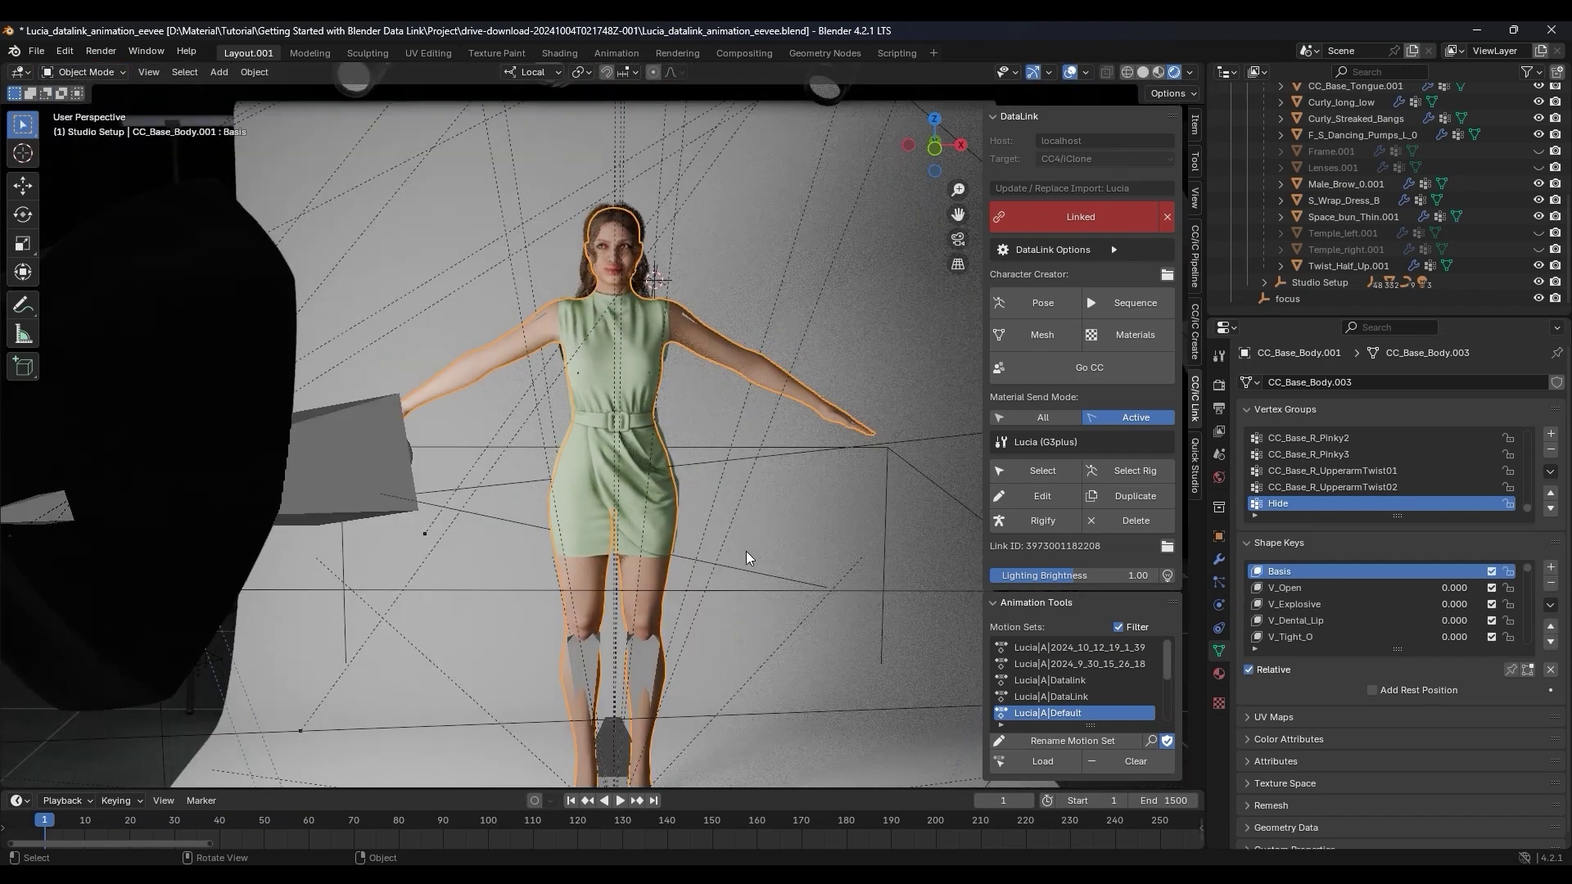
- Set the Mask modifier's vertex group to Hide
middle_click_drag(830, 607, 793, 529, "shift")
left_click(1220, 561)
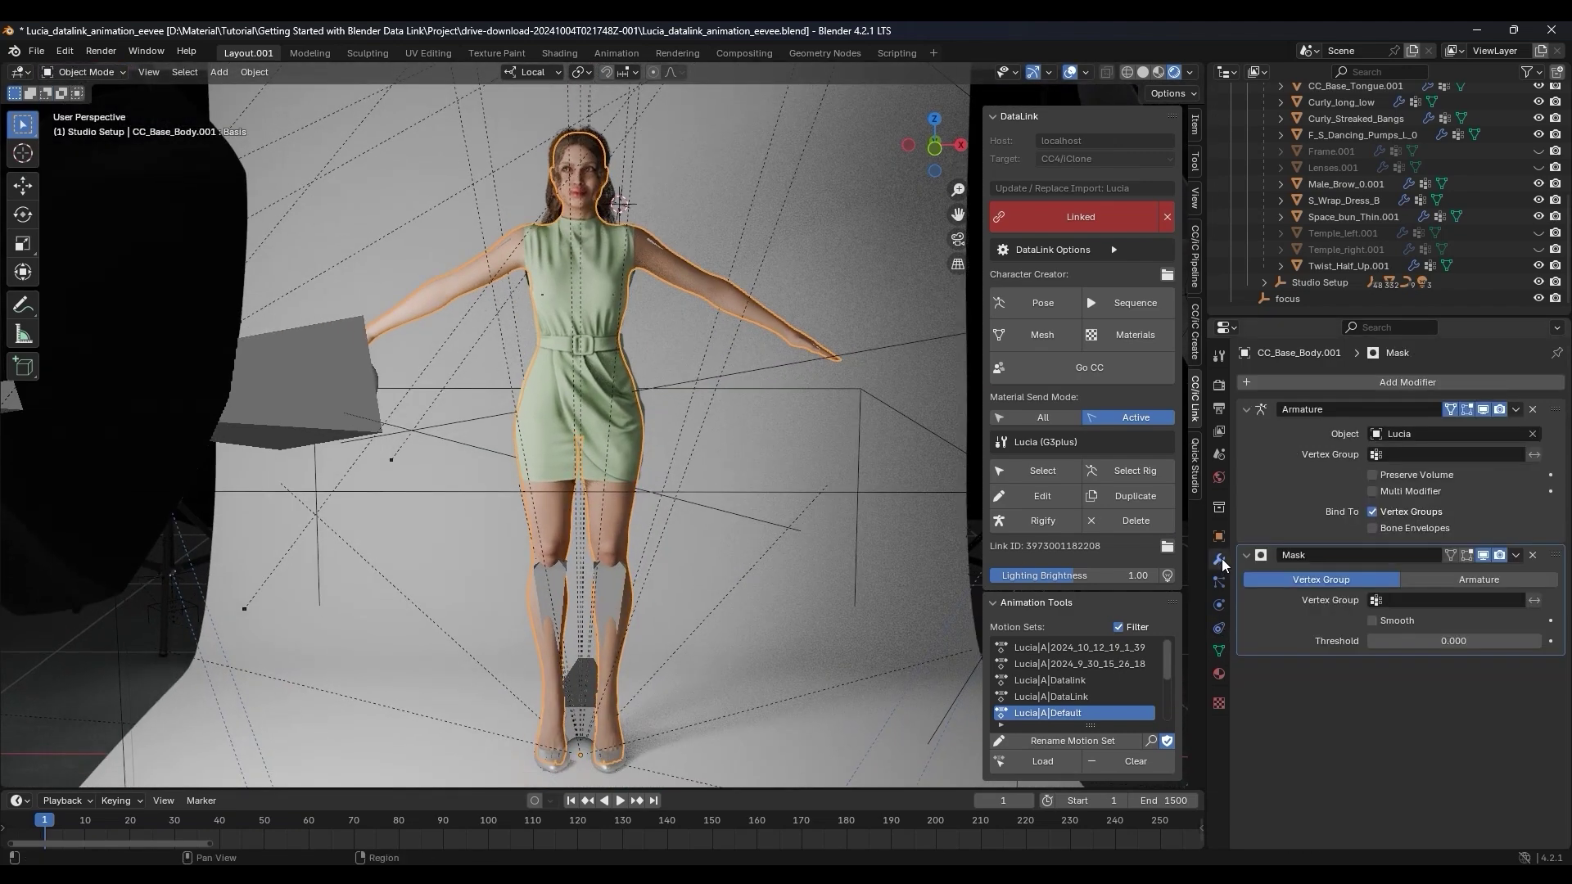
left_click(1420, 602)
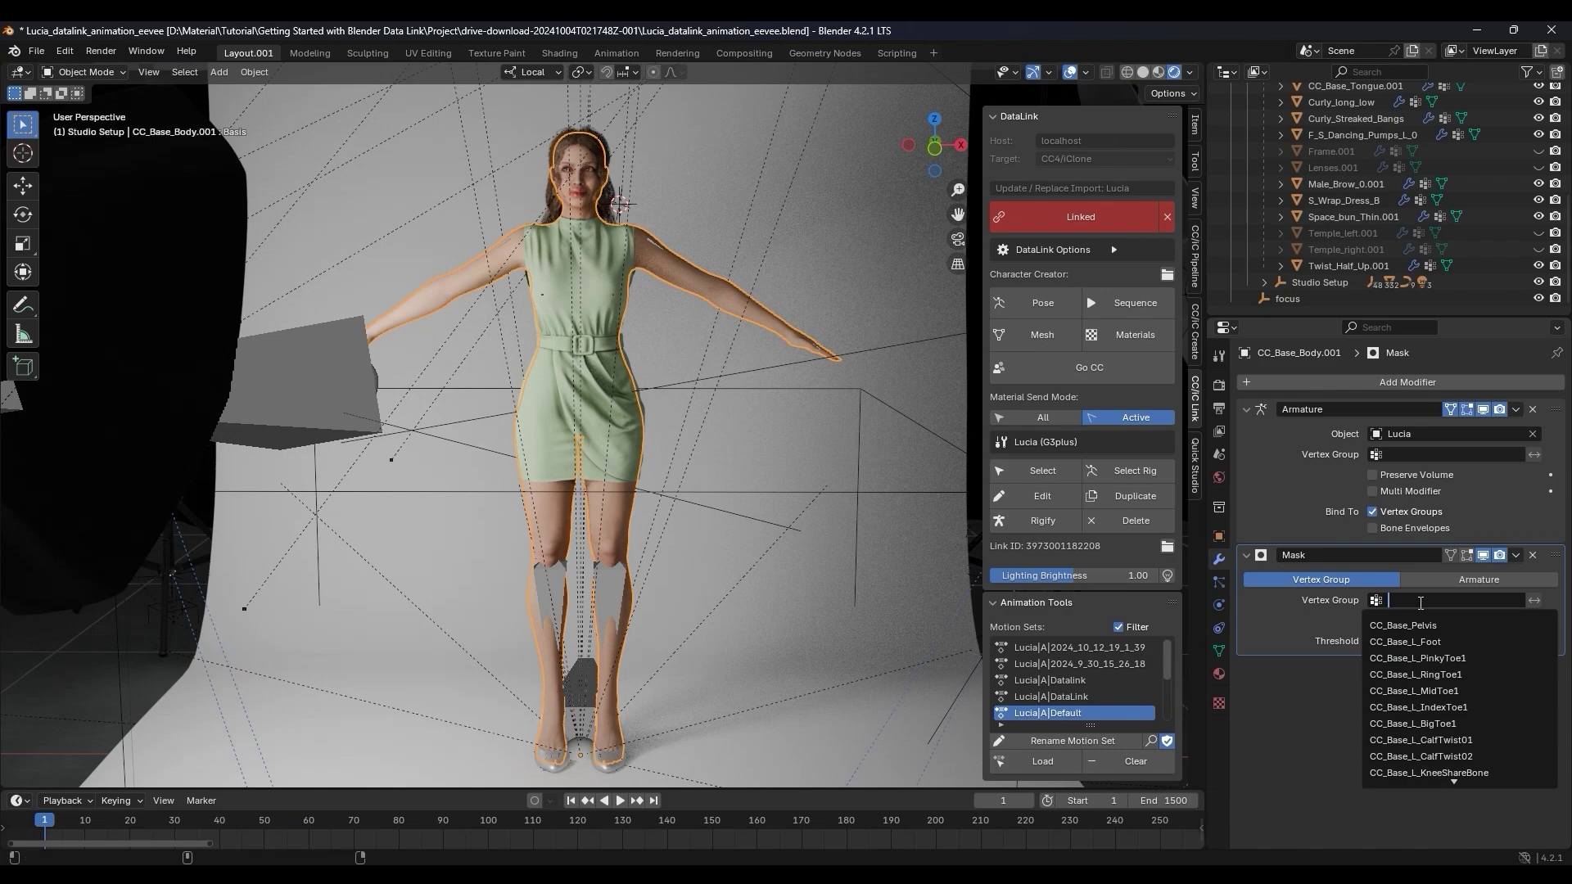
type("hide")
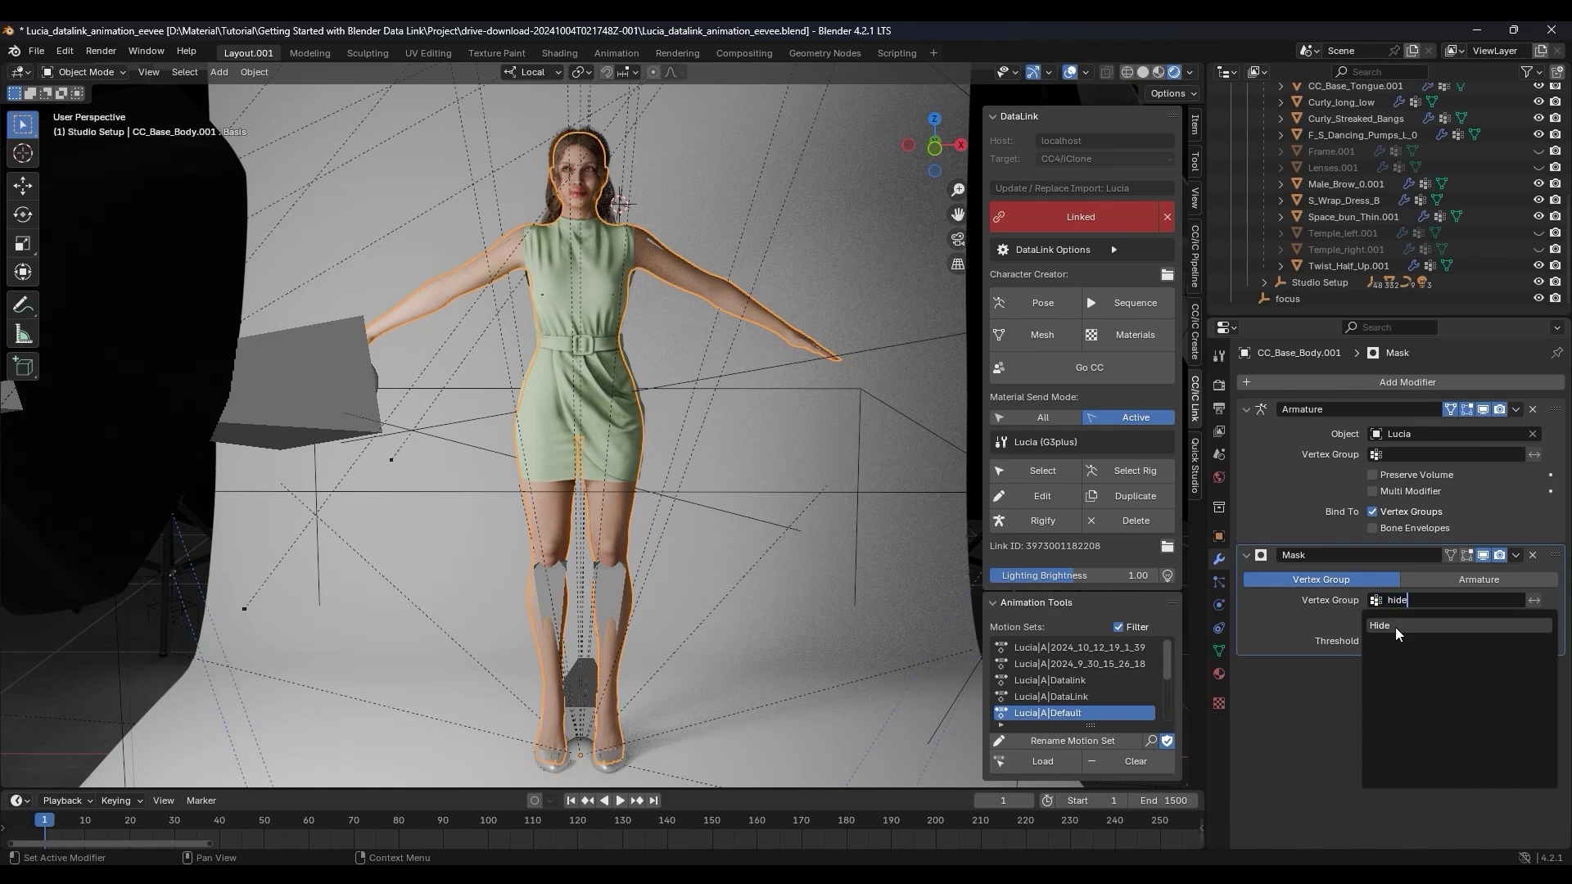
left_click(1397, 626)
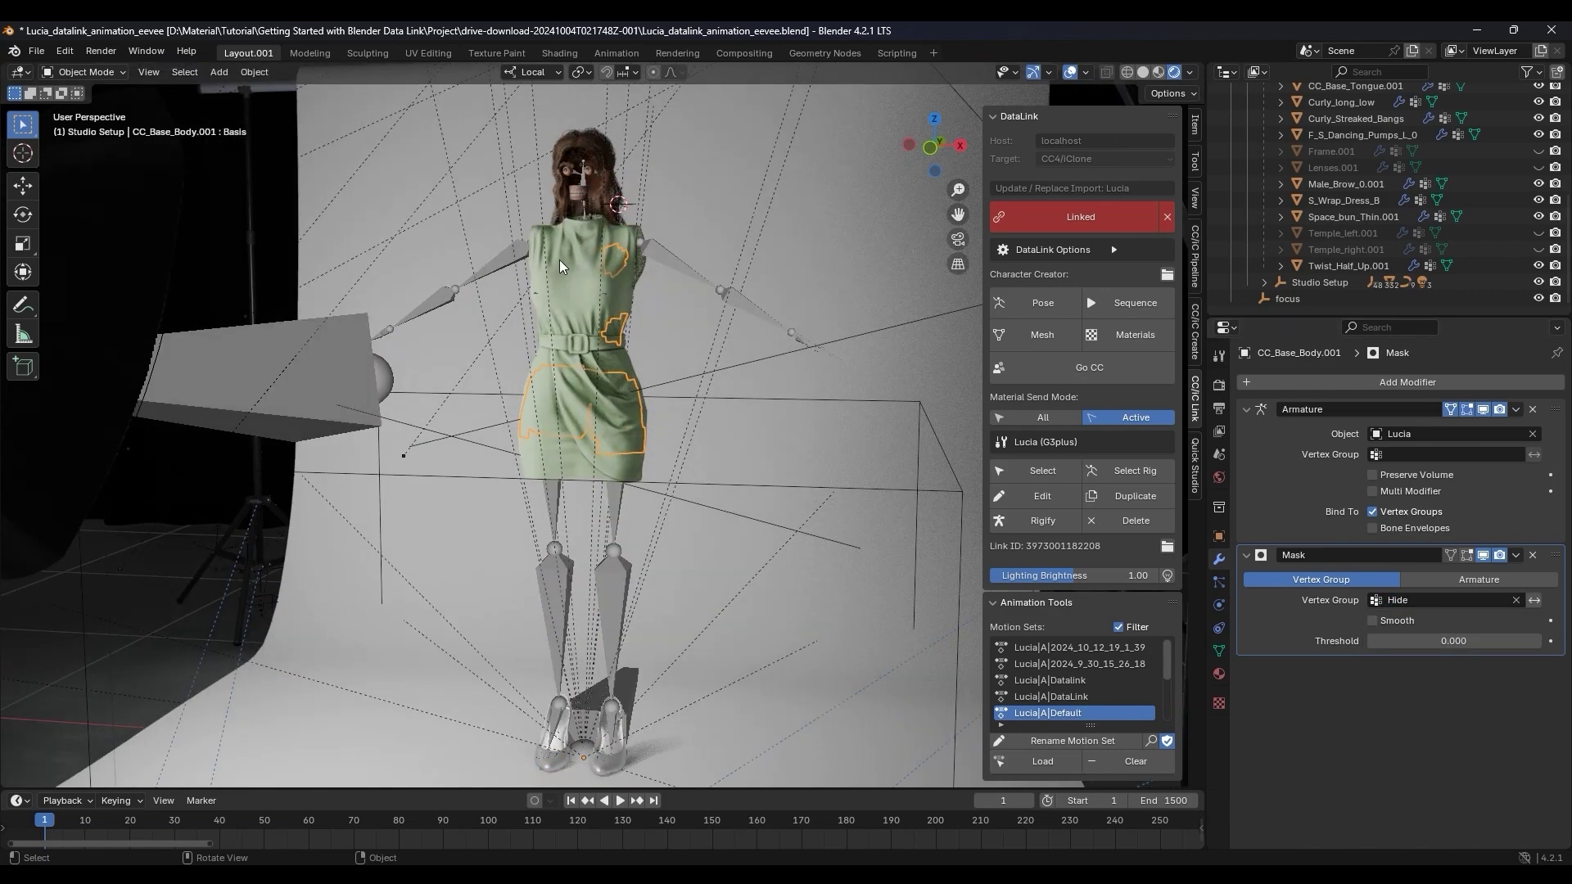
- Invert the Mask modifier's vertex group so only the Hide vertices are masked out, and deselect the body
scroll(525, 483, "up", 5)
middle_click_drag(525, 483, 647, 495)
scroll(631, 497, "down", 3)
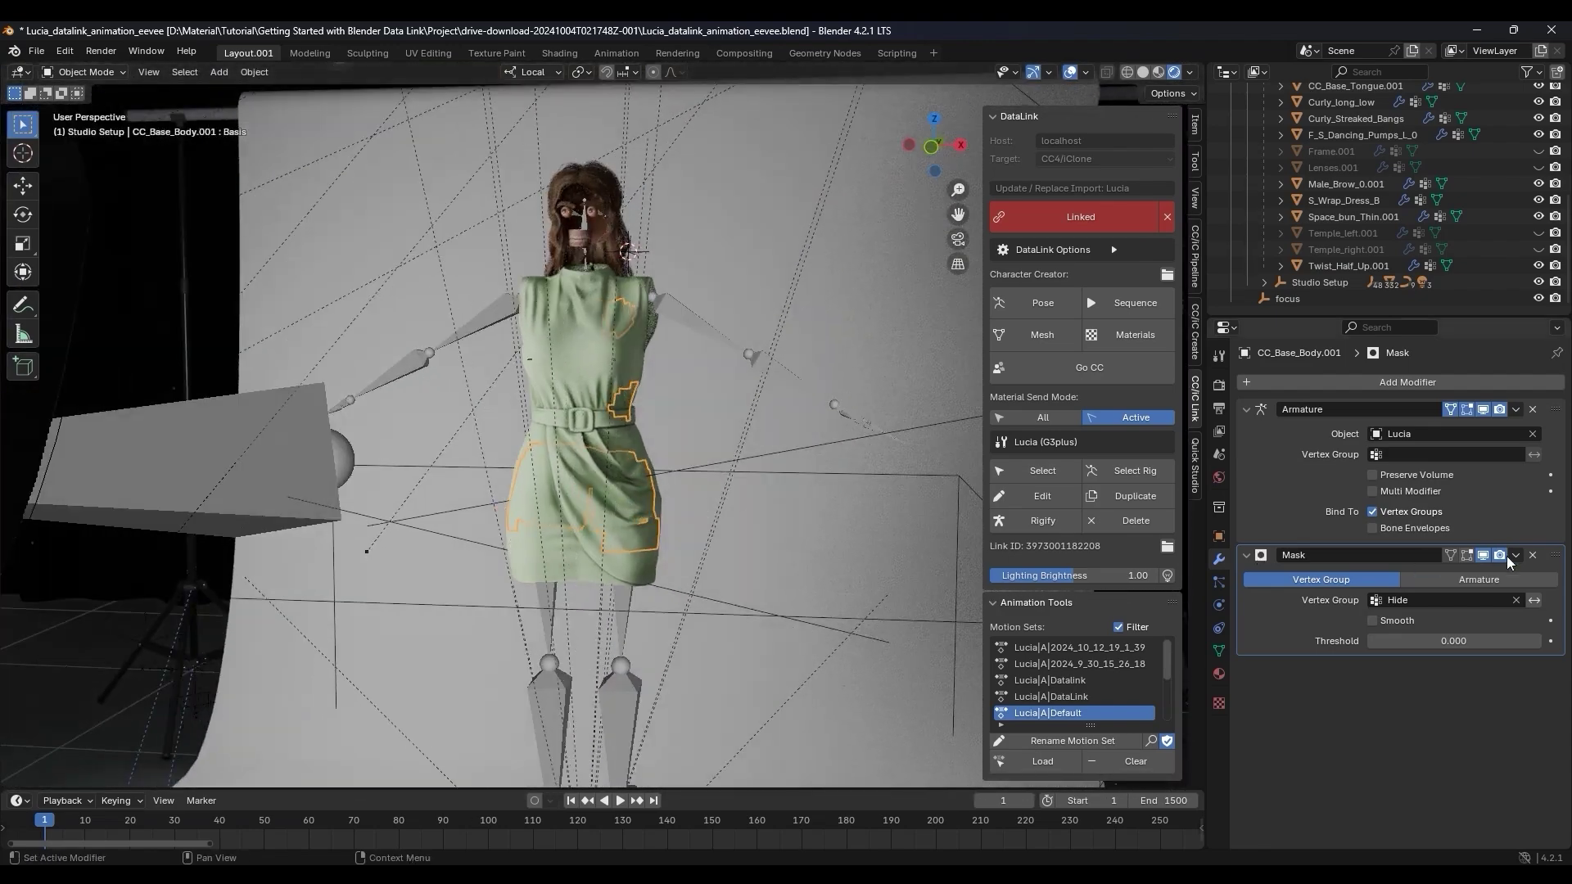
left_click(1534, 601)
left_click(626, 621)
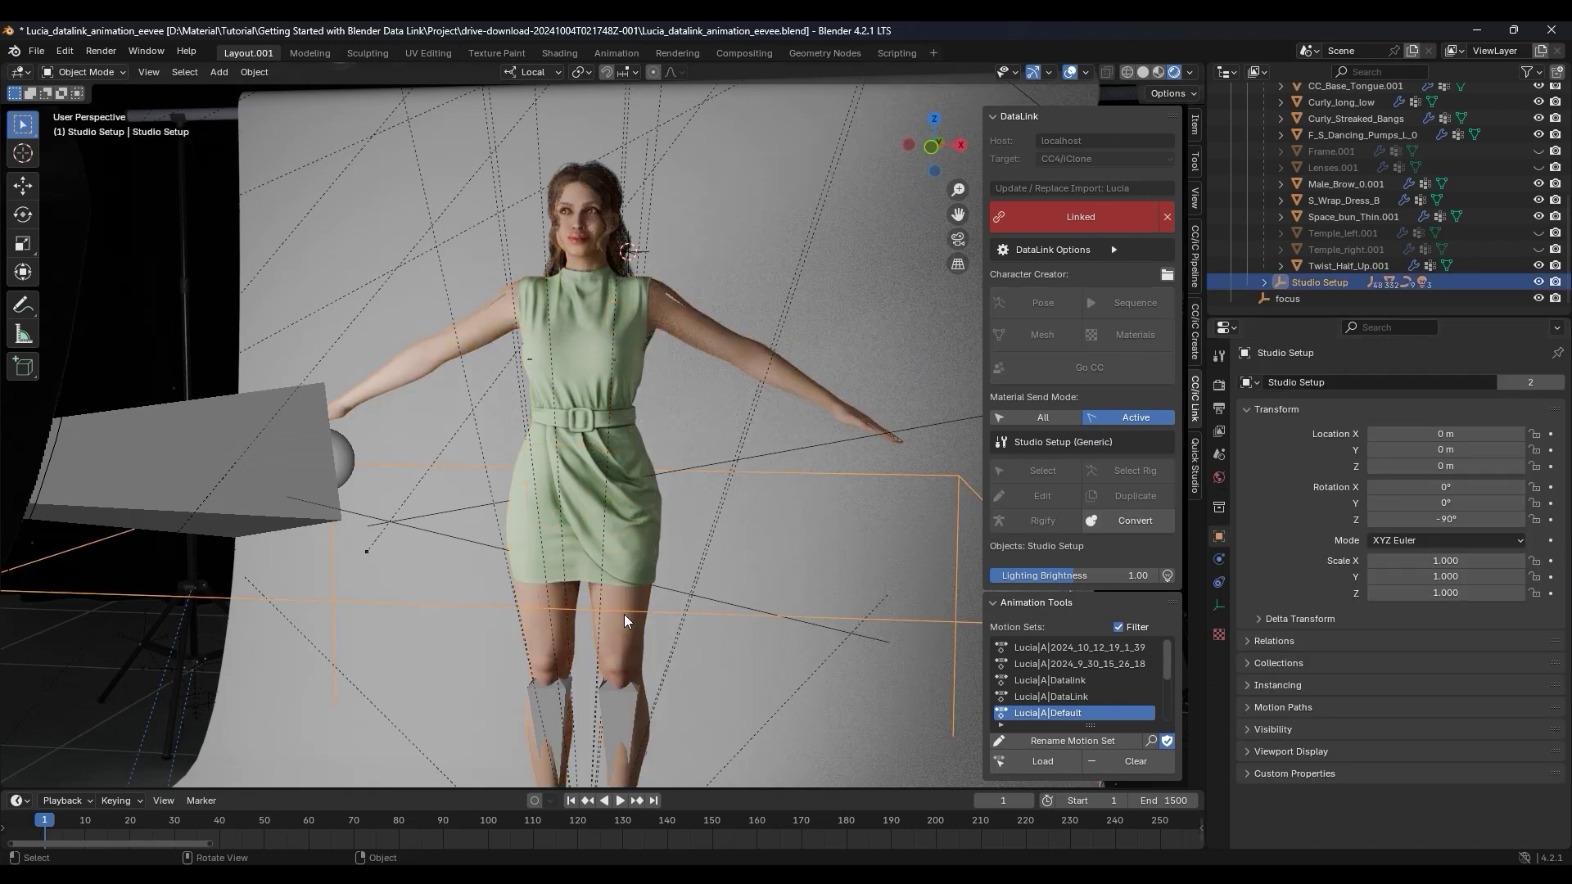
- Hide the viewport overlays and check the back of the dress for remaining body poke-through
left_click(1069, 72)
middle_click_drag(593, 552, 614, 379, "shift")
middle_click_drag(393, 360, 564, 348)
scroll(564, 349, "up", 4)
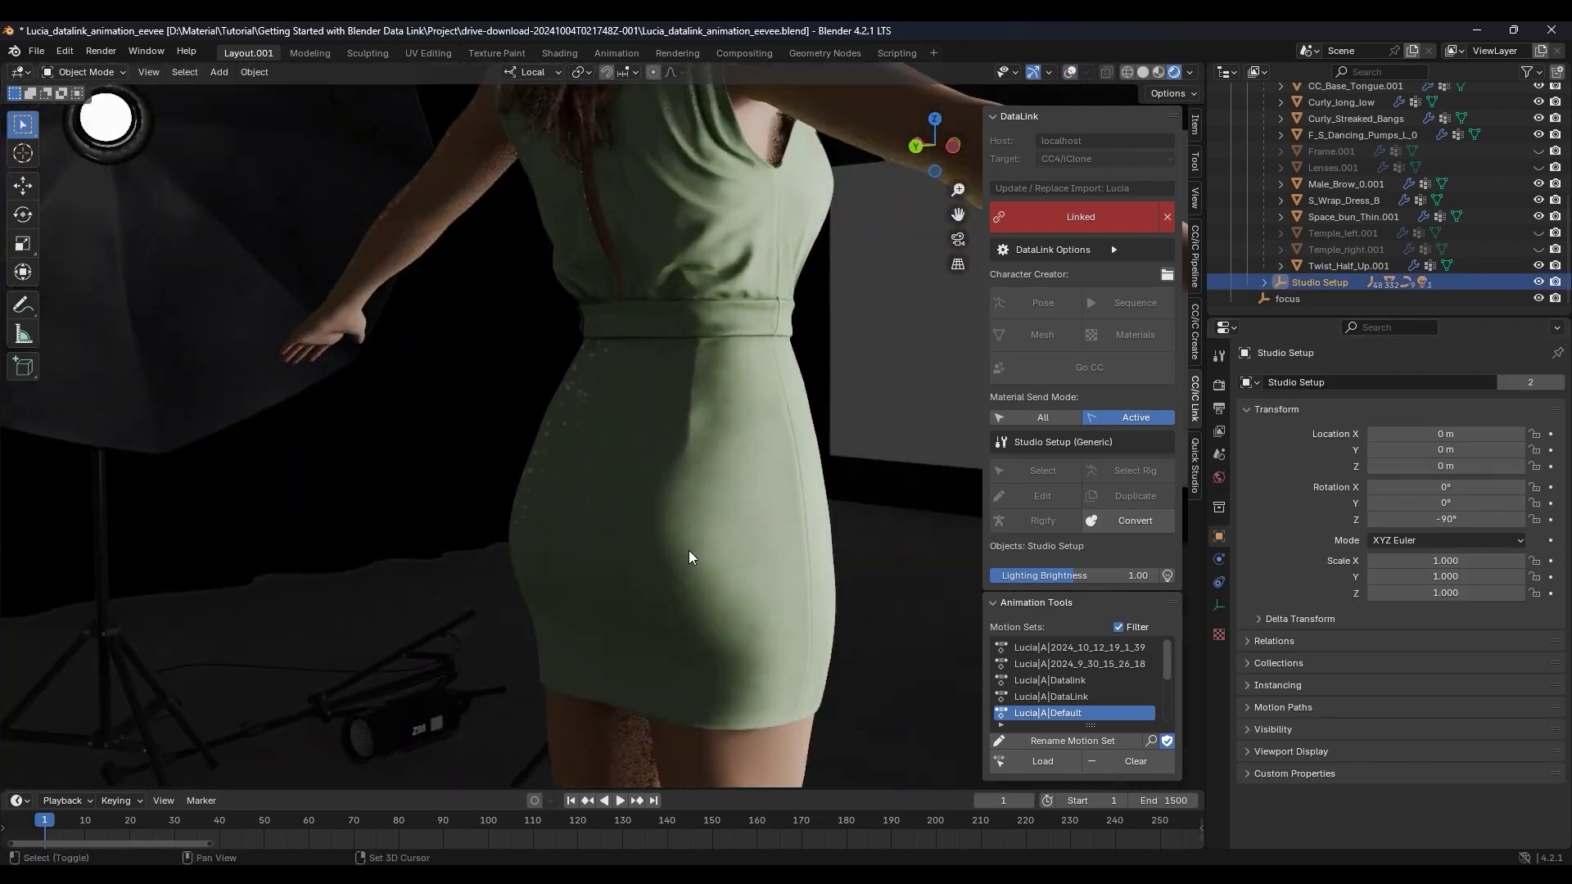
mouse_move(690, 556)
middle_mouse_down()
mouse_move(617, 459)
mouse_move(702, 351)
mouse_move(428, 369)
mouse_move(695, 413)
mouse_move(670, 519)
mouse_move(684, 546)
middle_mouse_up()
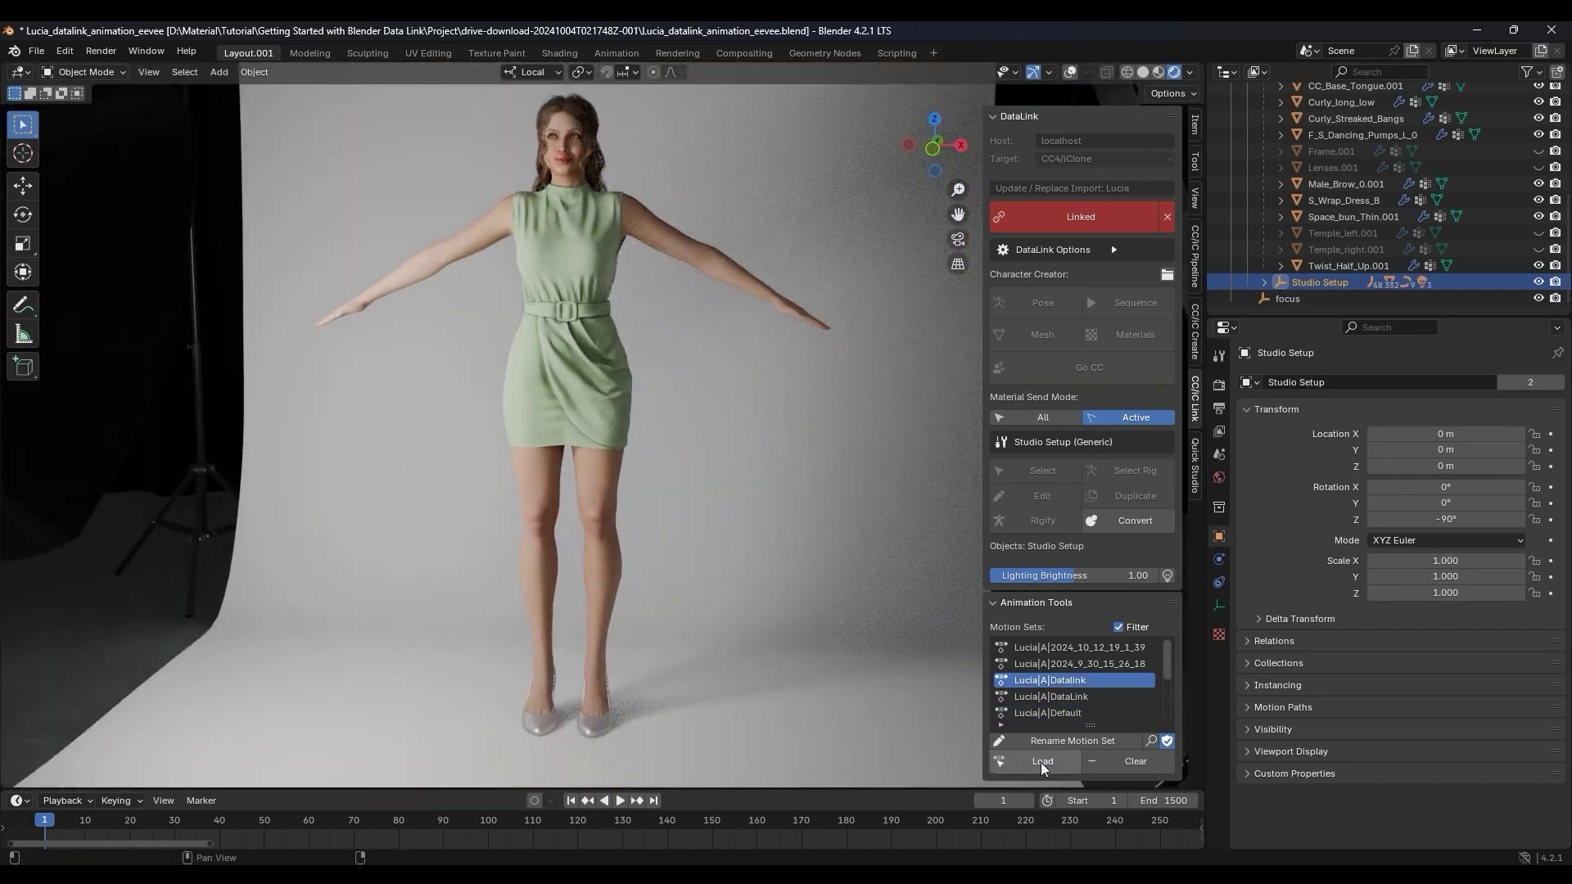
- Load the Lucia|A|Datalink motion set and check how the dress fits in that pose
scroll(677, 295, "up", 4)
middle_click_drag(677, 295, 709, 556, "shift")
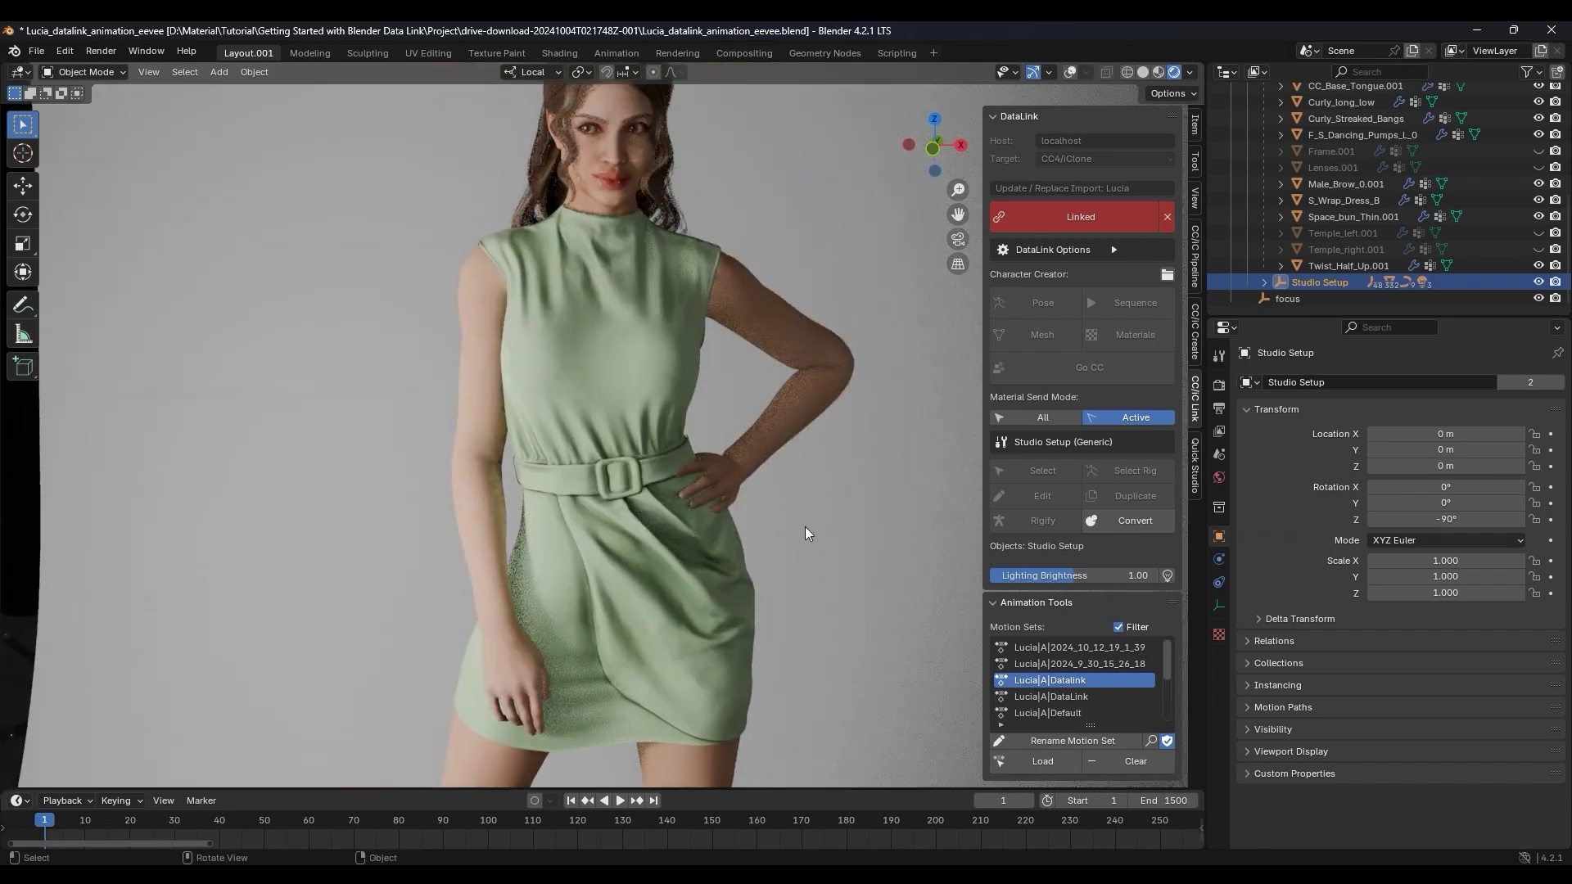
middle_click_drag(808, 533, 689, 431)
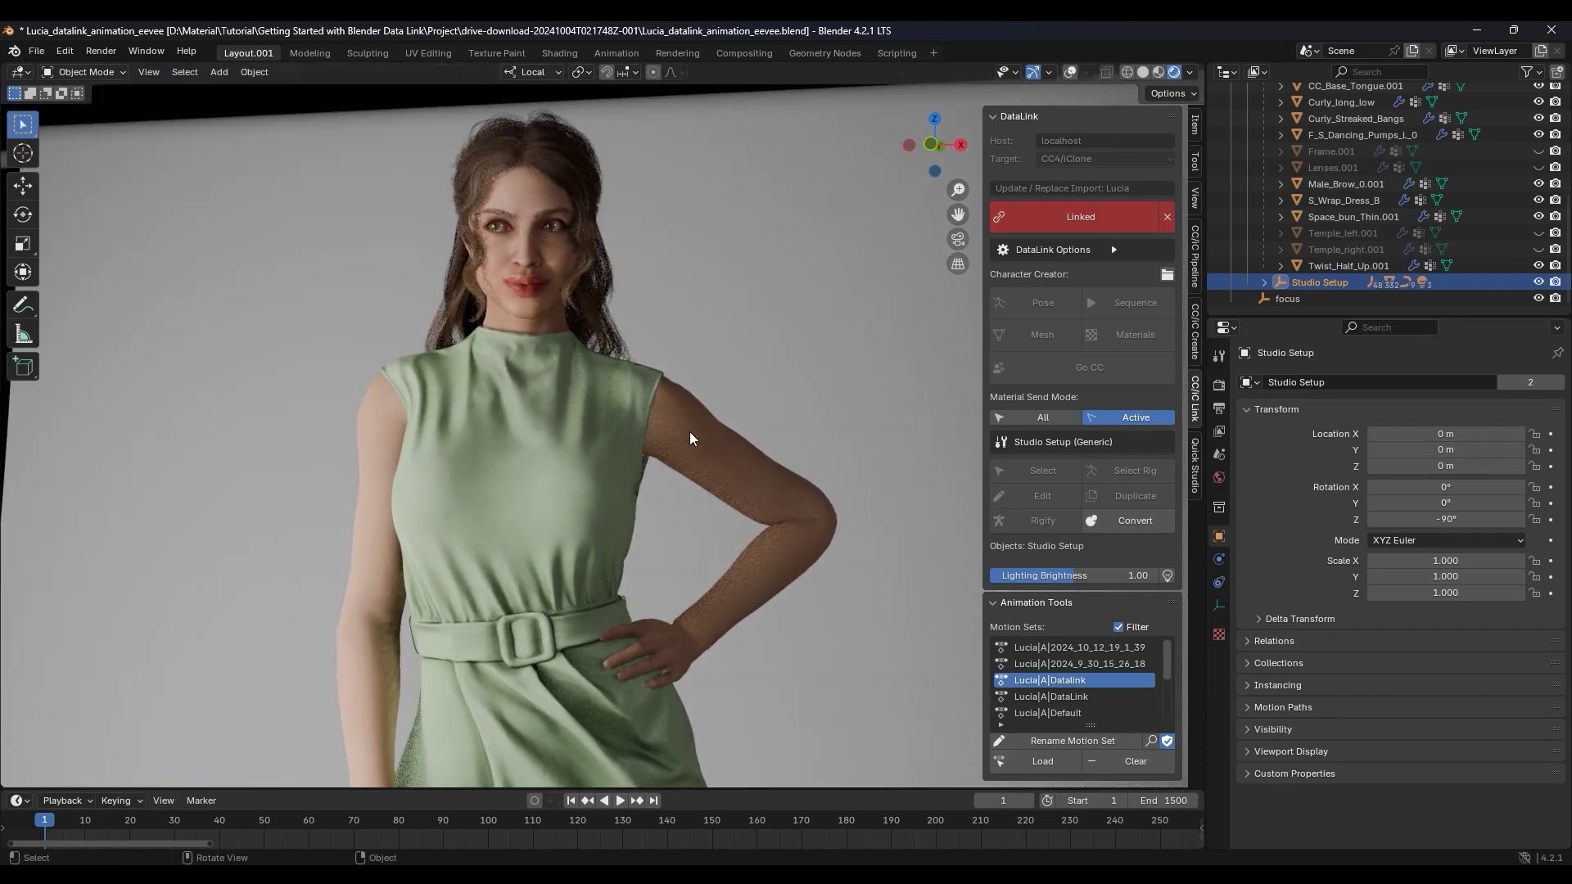